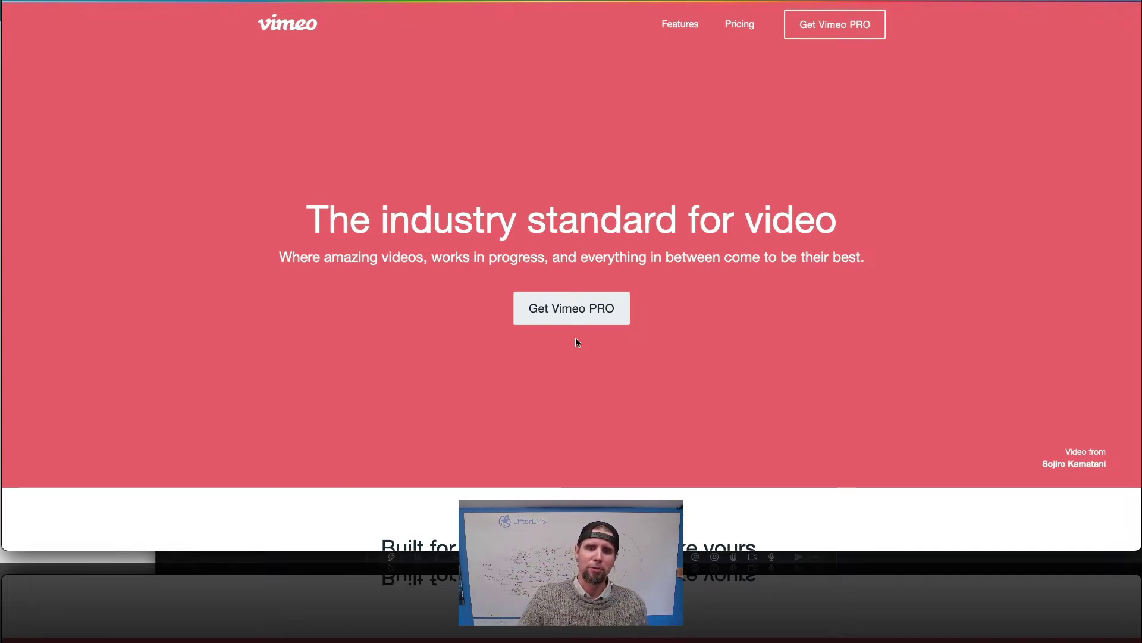
Show Vimeo's pricing section, compare the PRO, Business and Premium plans, and look over the feature descriptions on the same page.
left_click(558, 312)
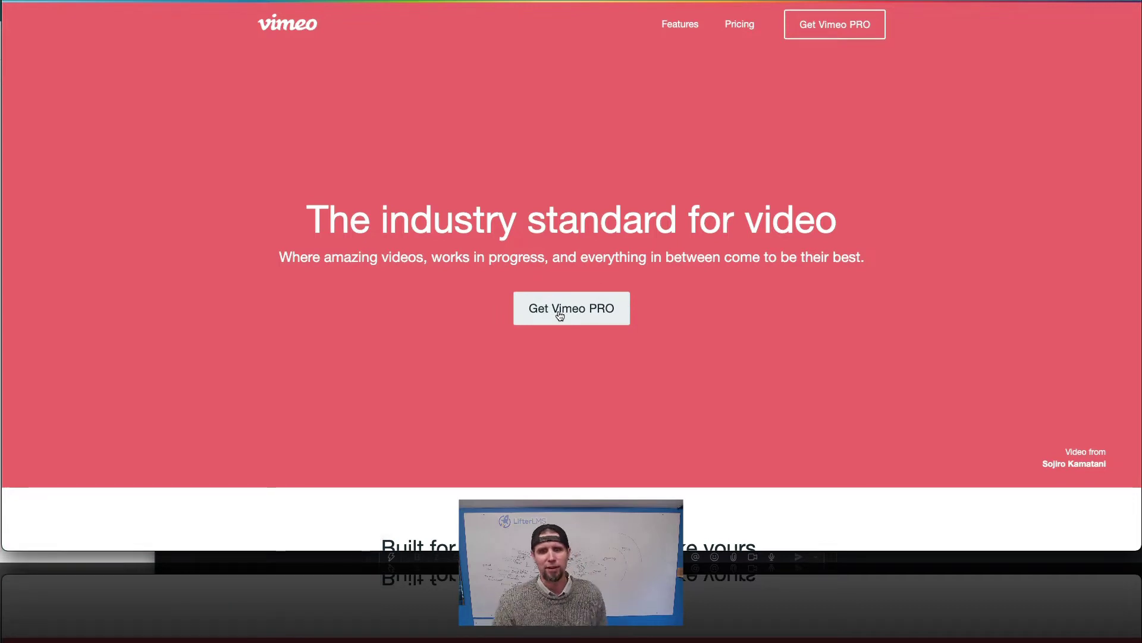
left_click(741, 30)
scroll(743, 32, "down", 15)
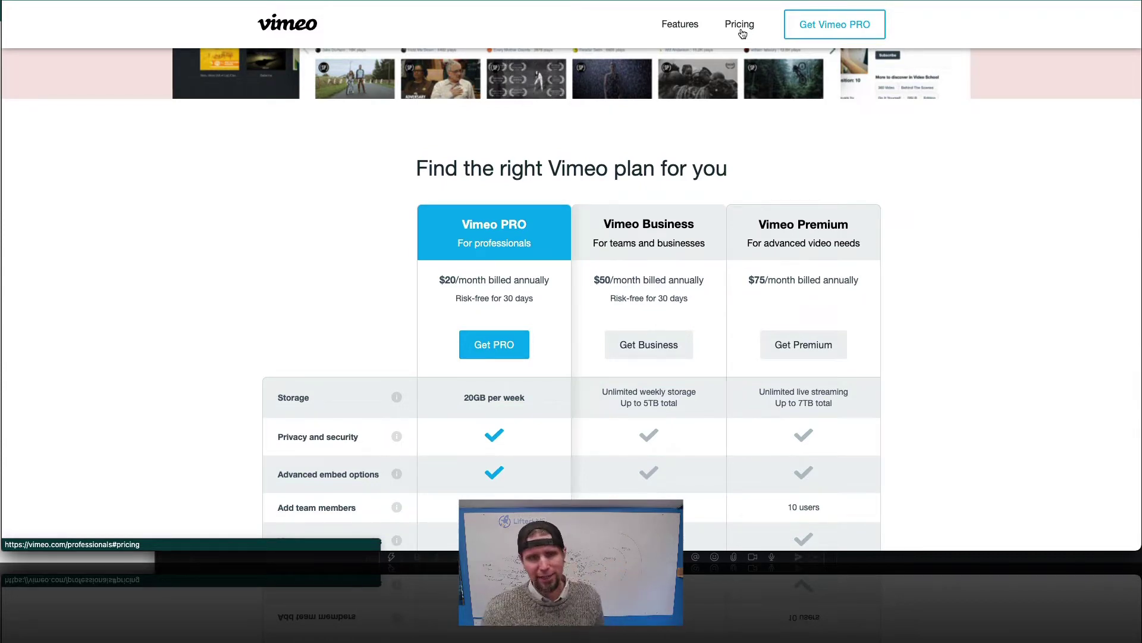
scroll(743, 32, "up", 3)
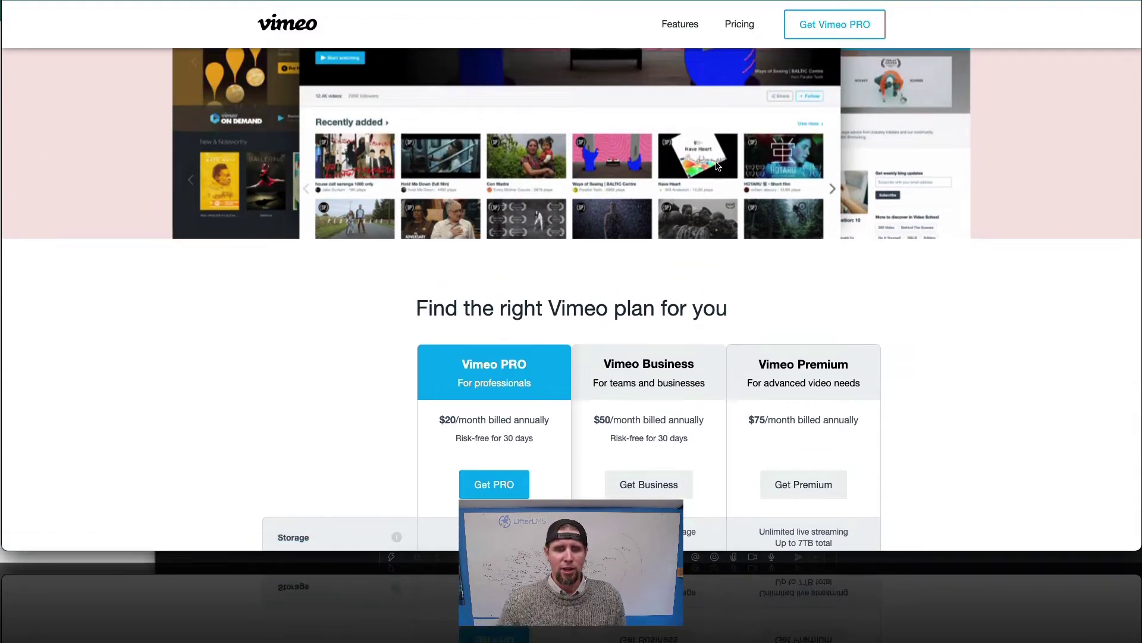
scroll(718, 167, "up", 1)
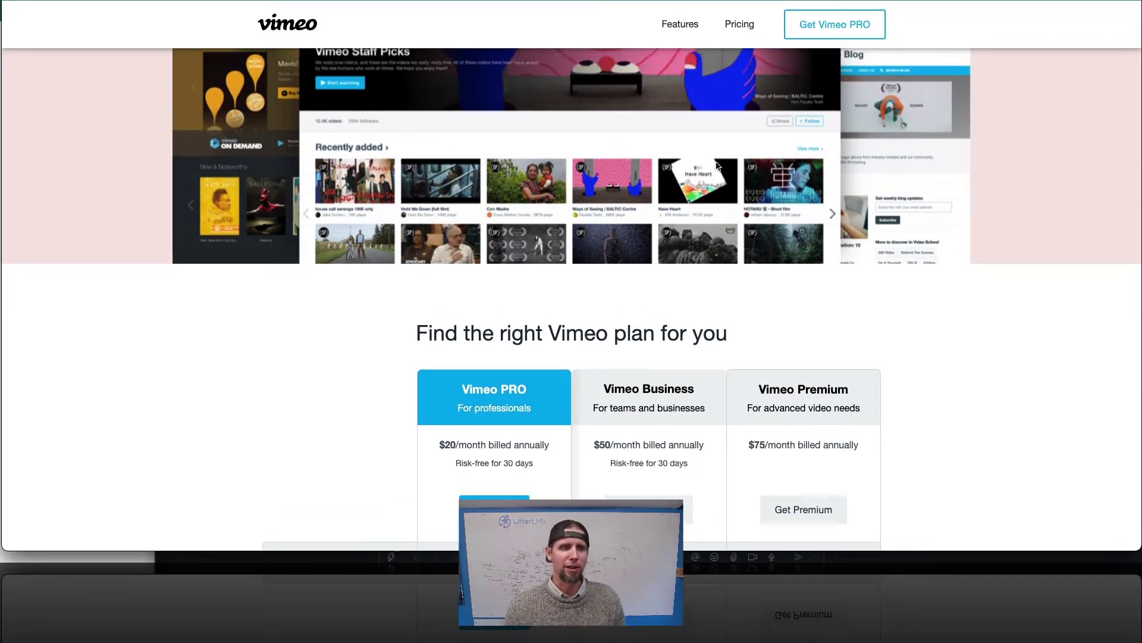
scroll(701, 154, "up", 9)
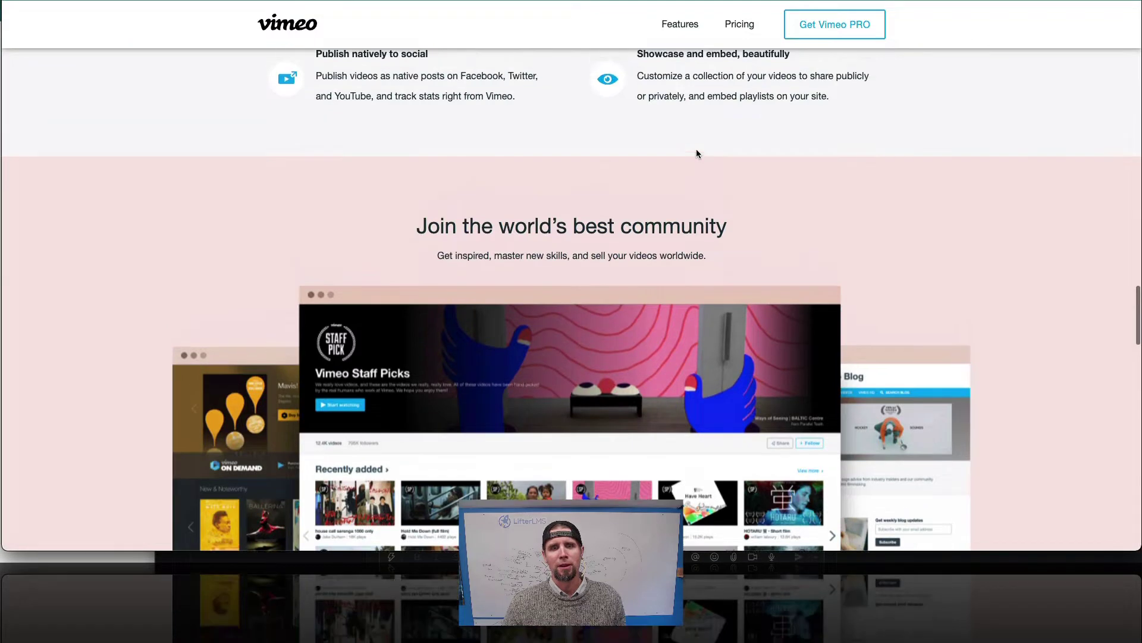
scroll(698, 153, "up", 6)
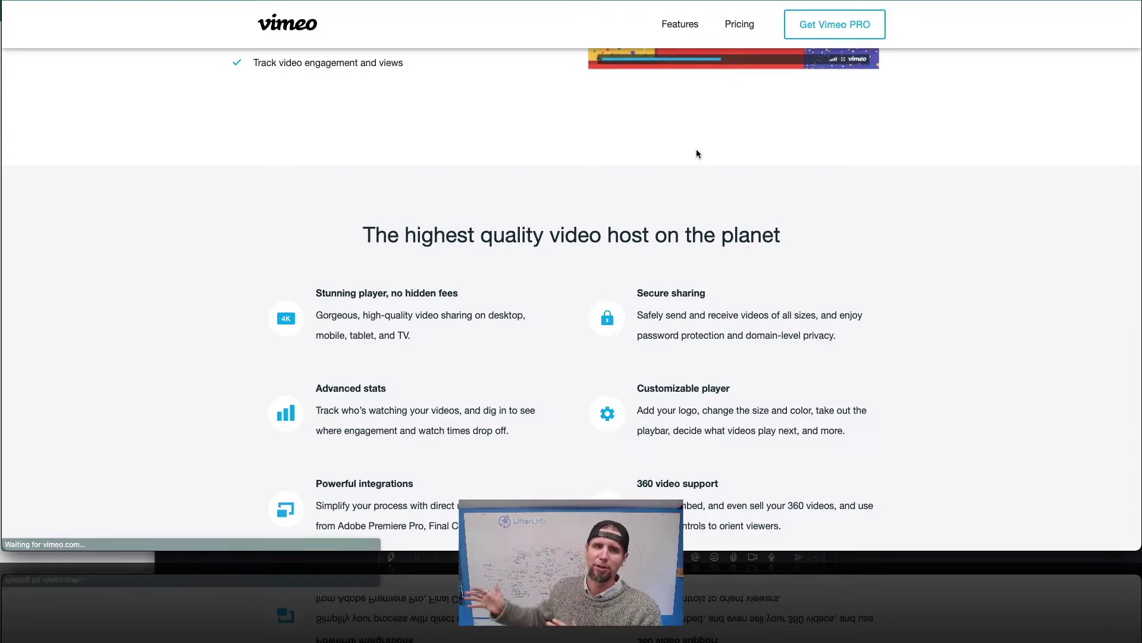
scroll(697, 154, "up", 10)
scroll(697, 153, "up", 15)
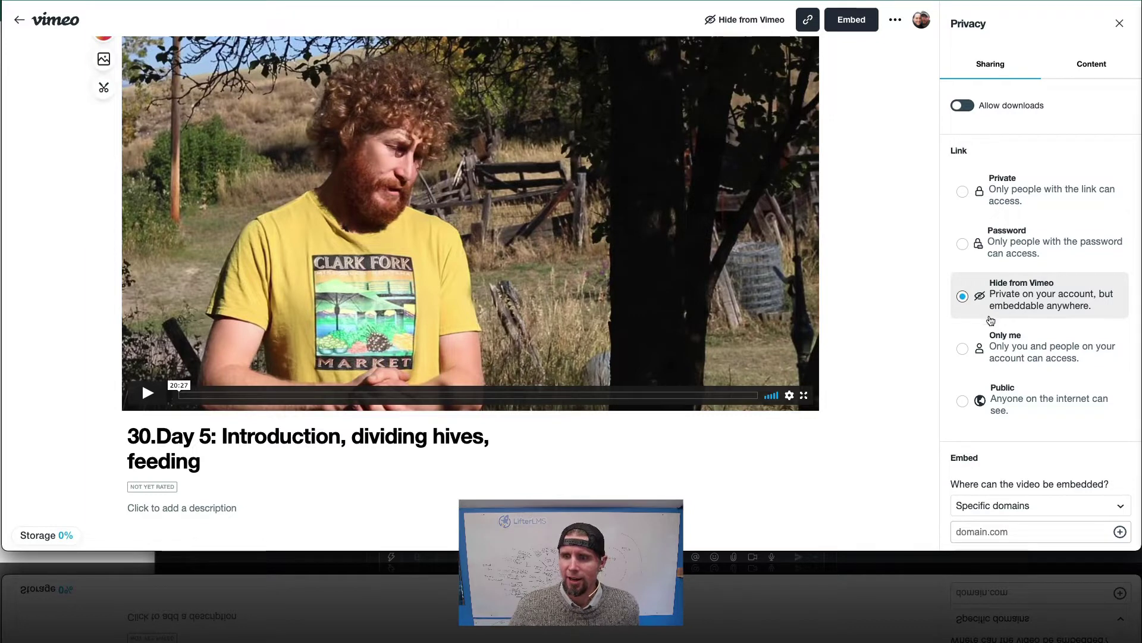
Restrict where the video can be embedded to specific domains in its Vimeo sharing privacy settings.
scroll(946, 392, "down", 1)
scroll(942, 389, "down", 1)
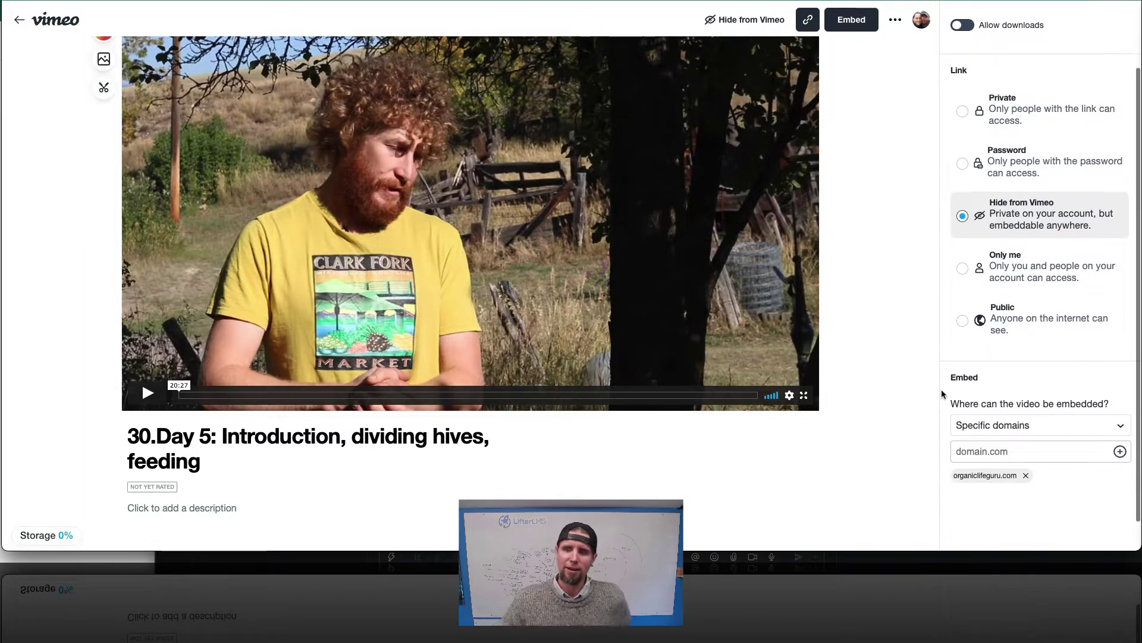
scroll(941, 389, "down", 1)
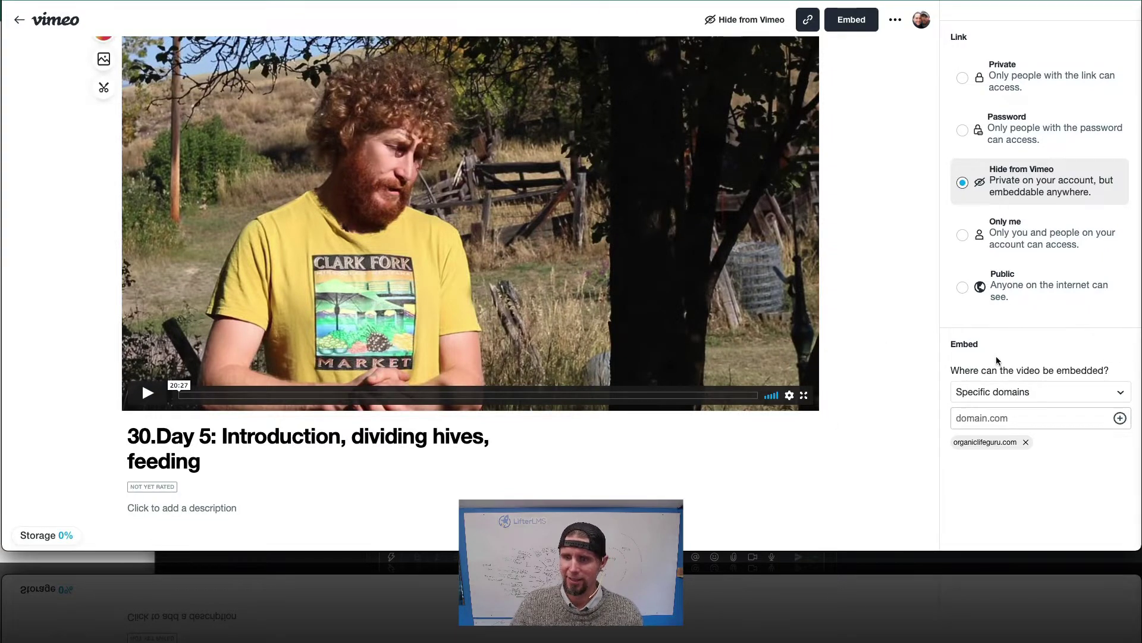
left_click(1008, 393)
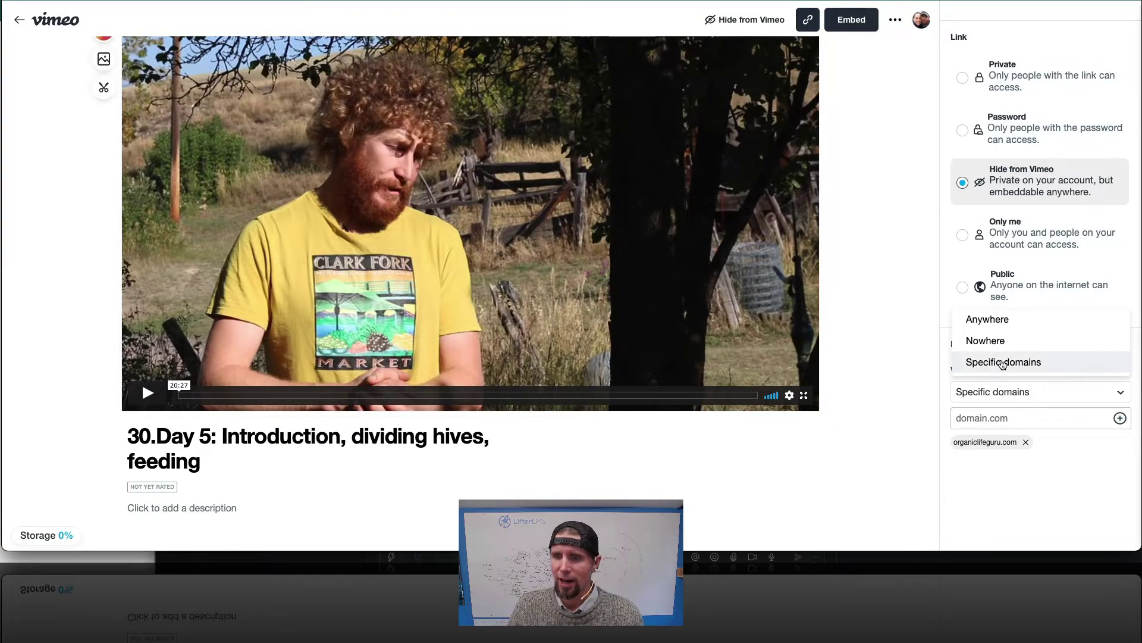
left_click(1005, 363)
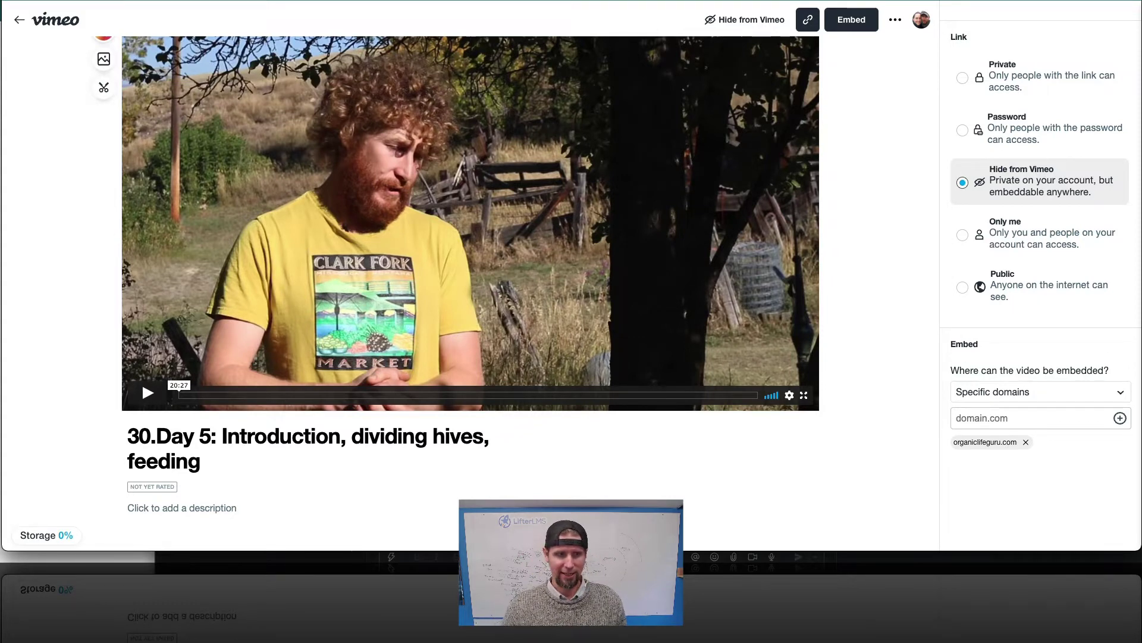
Check the video's Content privacy settings and return to its Sharing options.
scroll(1003, 136, "up", 2)
scroll(899, 98, "up", 1)
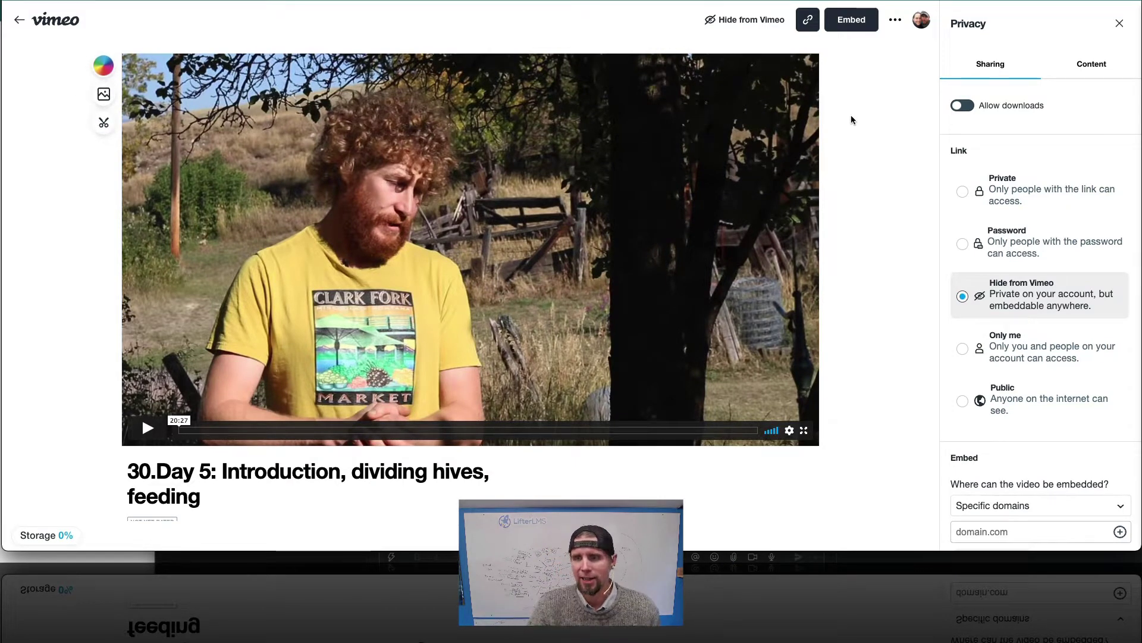
scroll(826, 294, "down", 1)
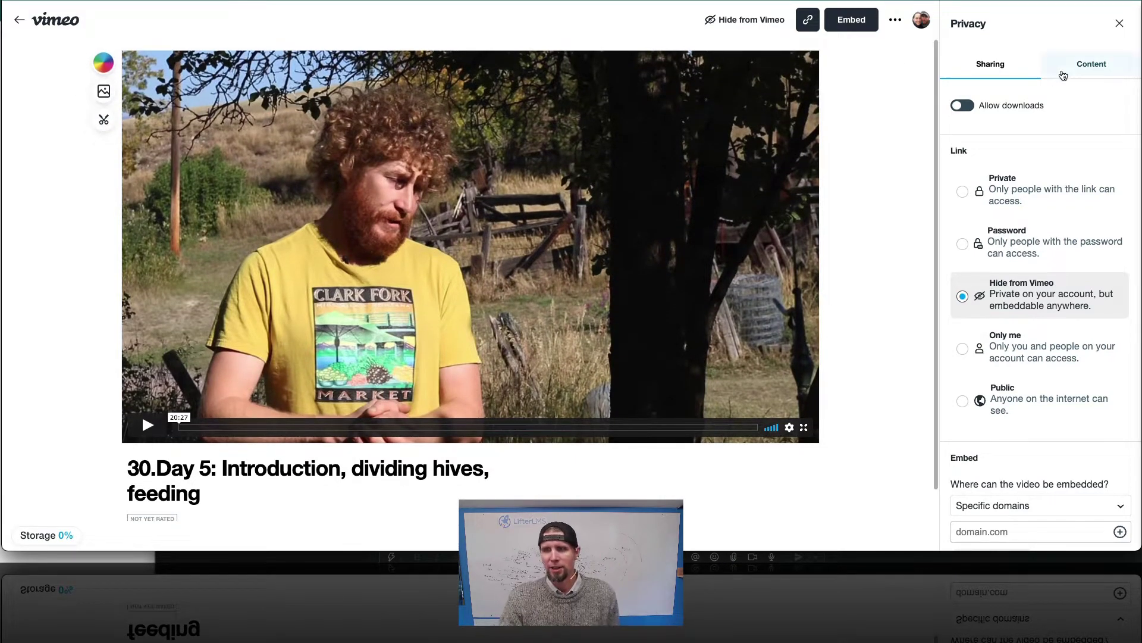
left_click(1097, 65)
left_click(1004, 67)
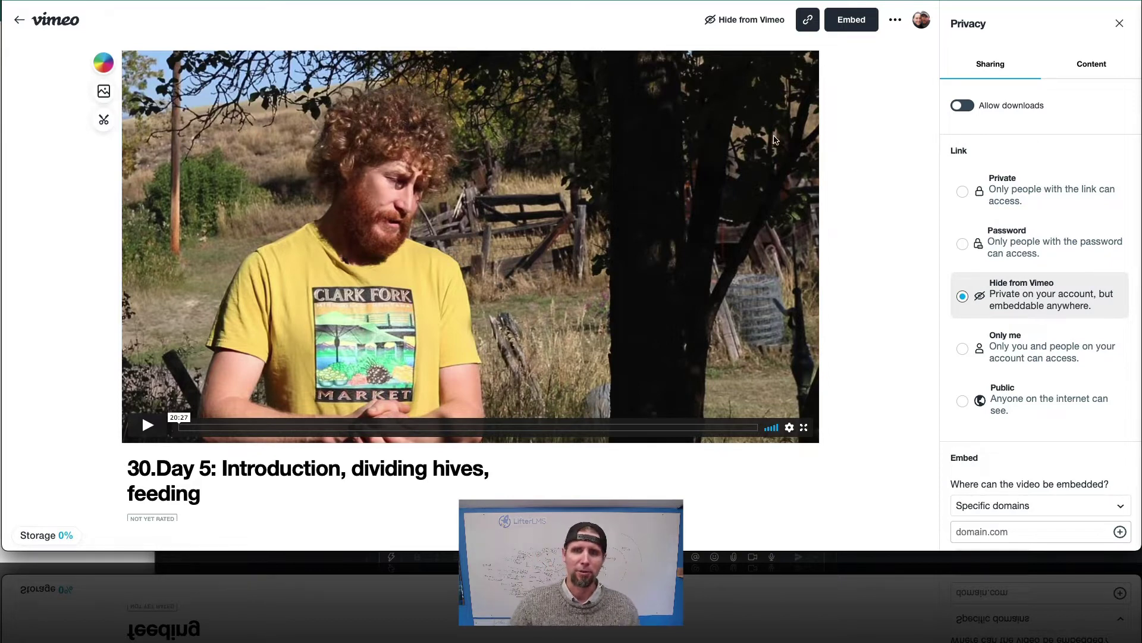
scroll(775, 140, "up", 1)
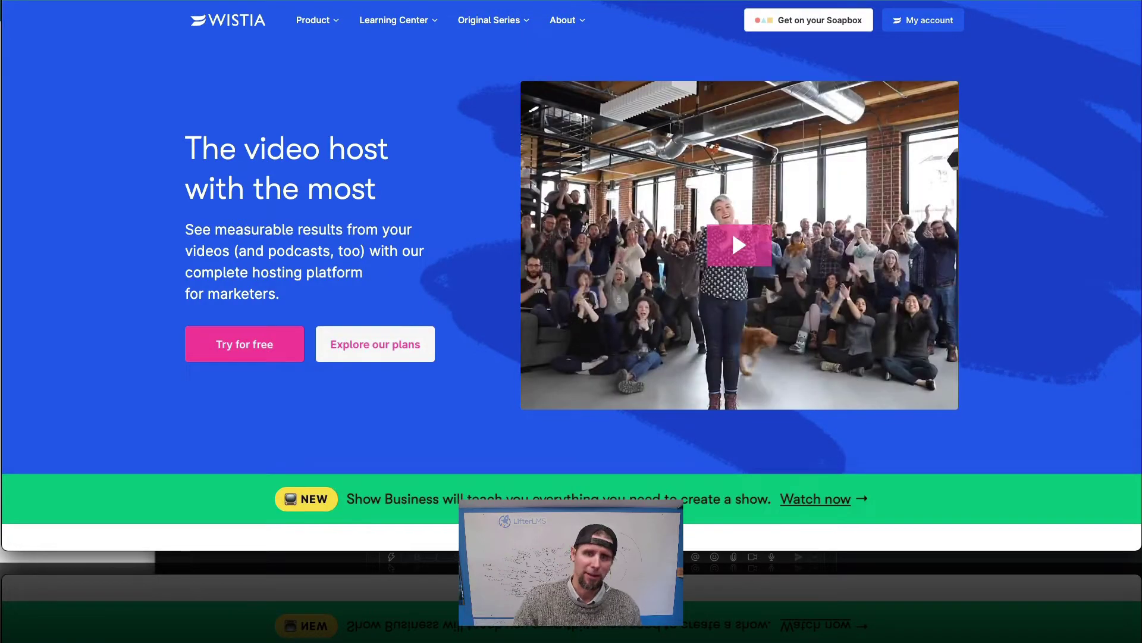
Open Wistia's plans page and compare the prices and features of the Free, Pro and Advanced plans.
mouse_move(316, 28)
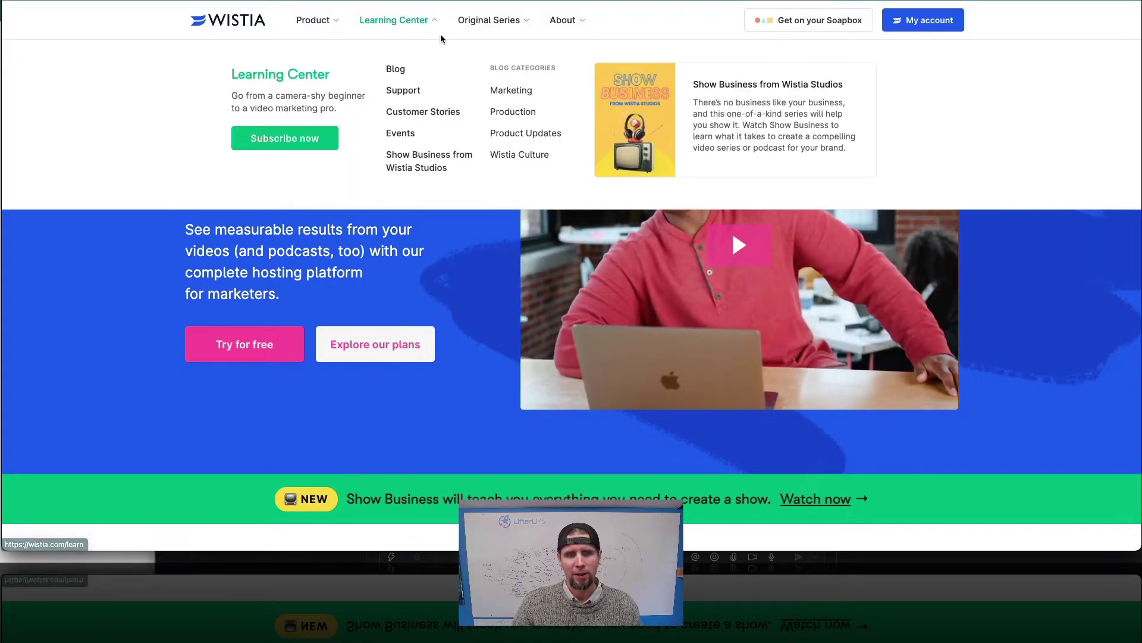
left_click(400, 90)
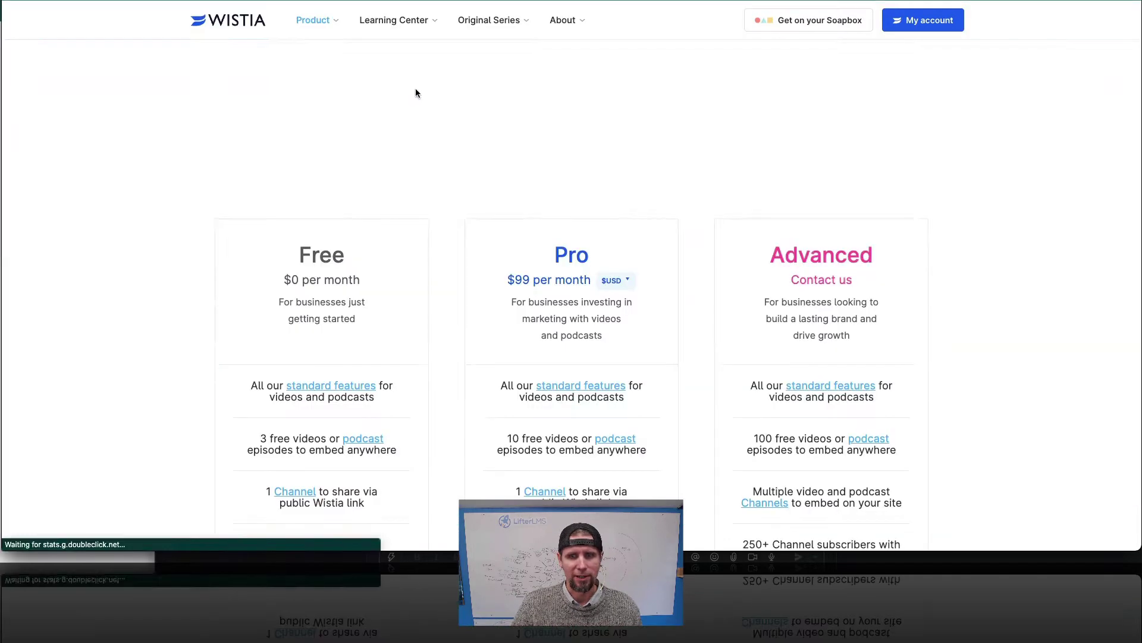
scroll(543, 195, "down", 1)
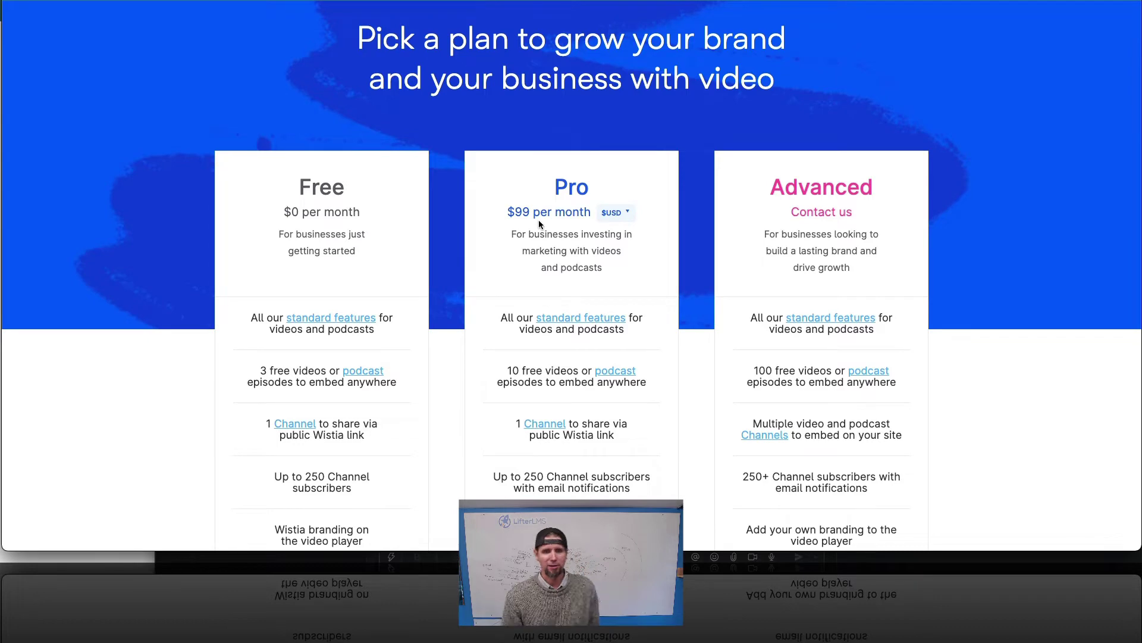
scroll(539, 220, "down", 4)
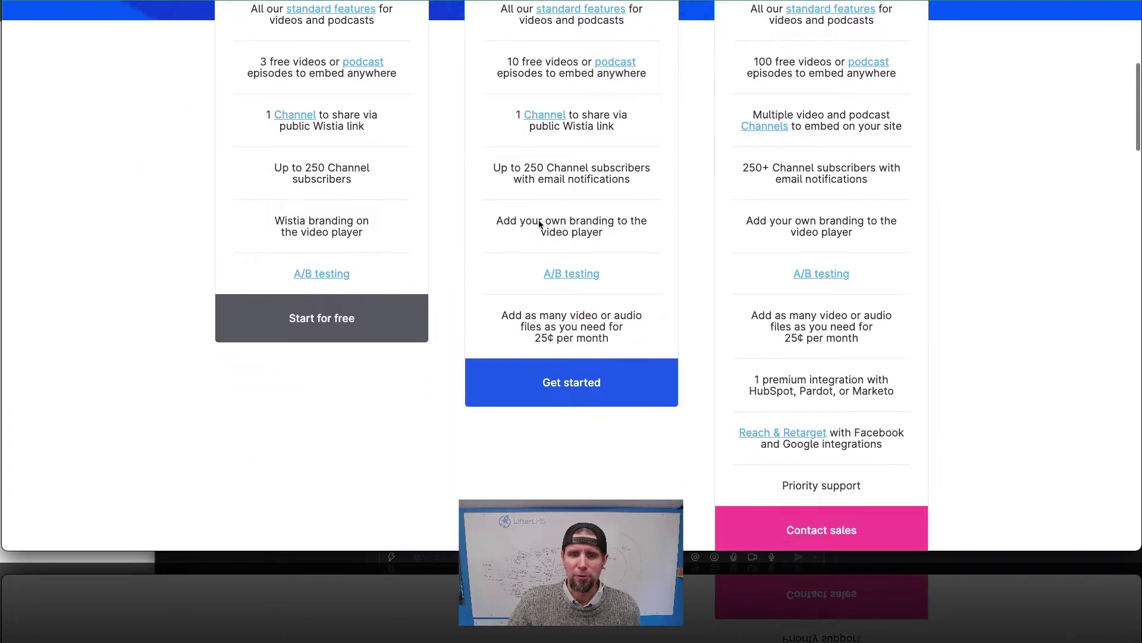
scroll(540, 222, "down", 1)
scroll(539, 222, "up", 3)
scroll(540, 223, "up", 2)
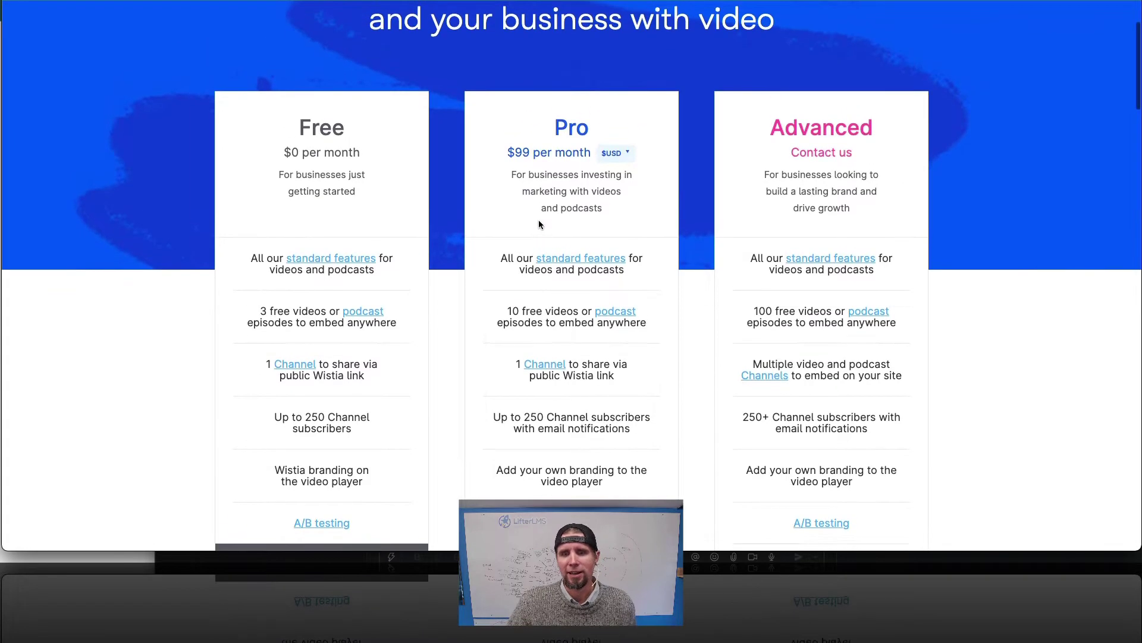
scroll(539, 223, "up", 2)
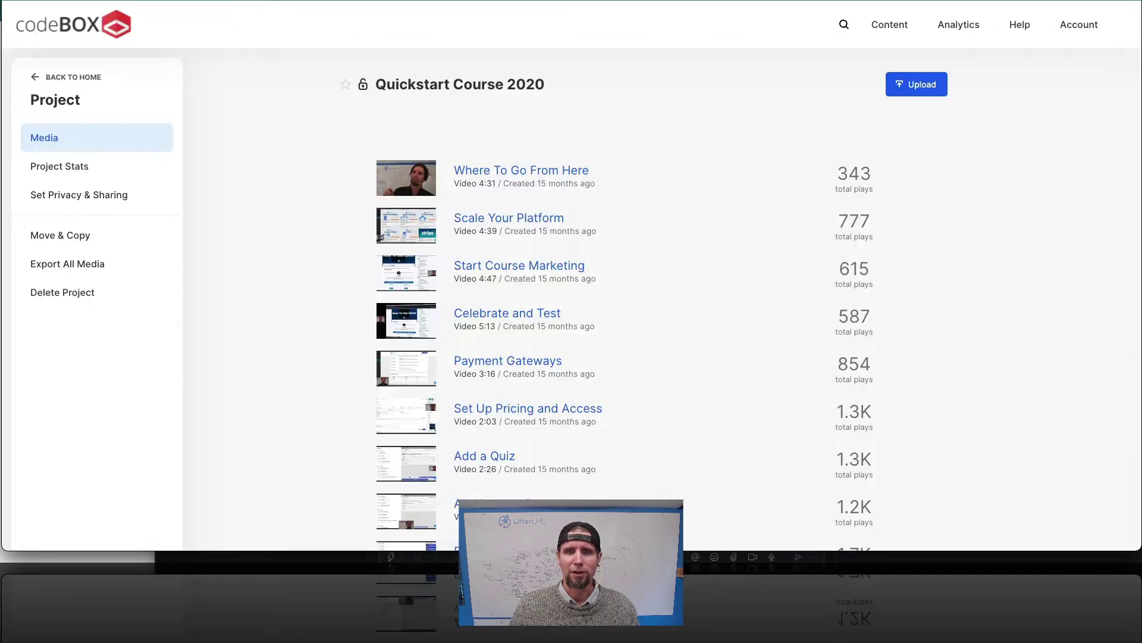
Look through the videos in the Quickstart Course 2020 project and open the Build Your Course Outline video.
scroll(556, 159, "down", 3)
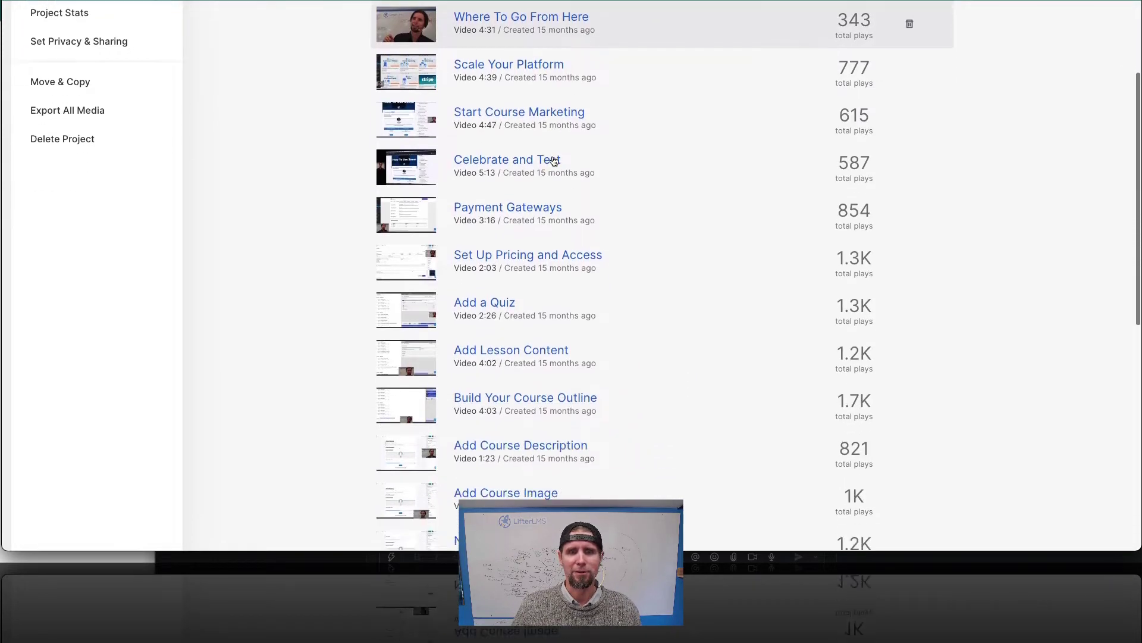
scroll(553, 160, "up", 3)
scroll(553, 160, "down", 2)
scroll(553, 160, "up", 2)
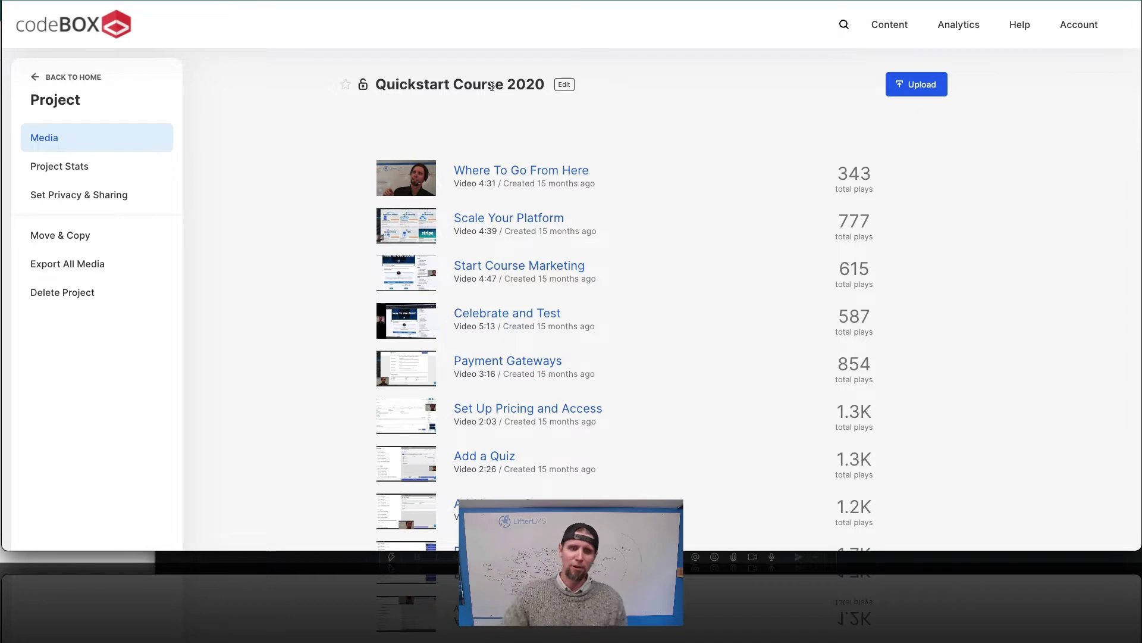
scroll(492, 88, "down", 5)
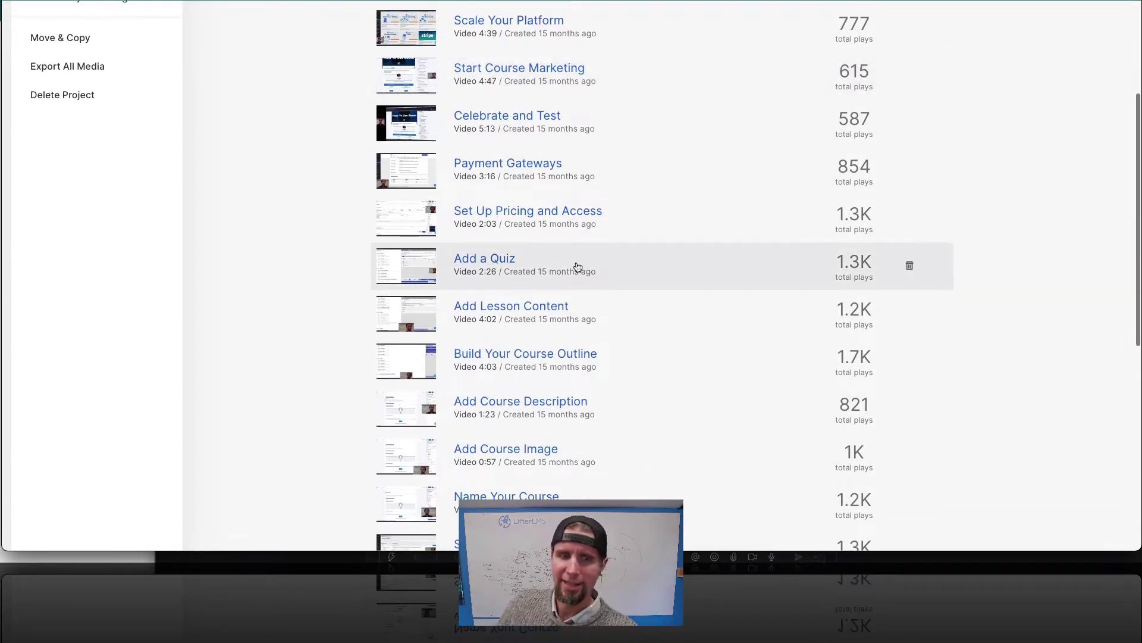
scroll(577, 266, "down", 2)
scroll(613, 248, "up", 6)
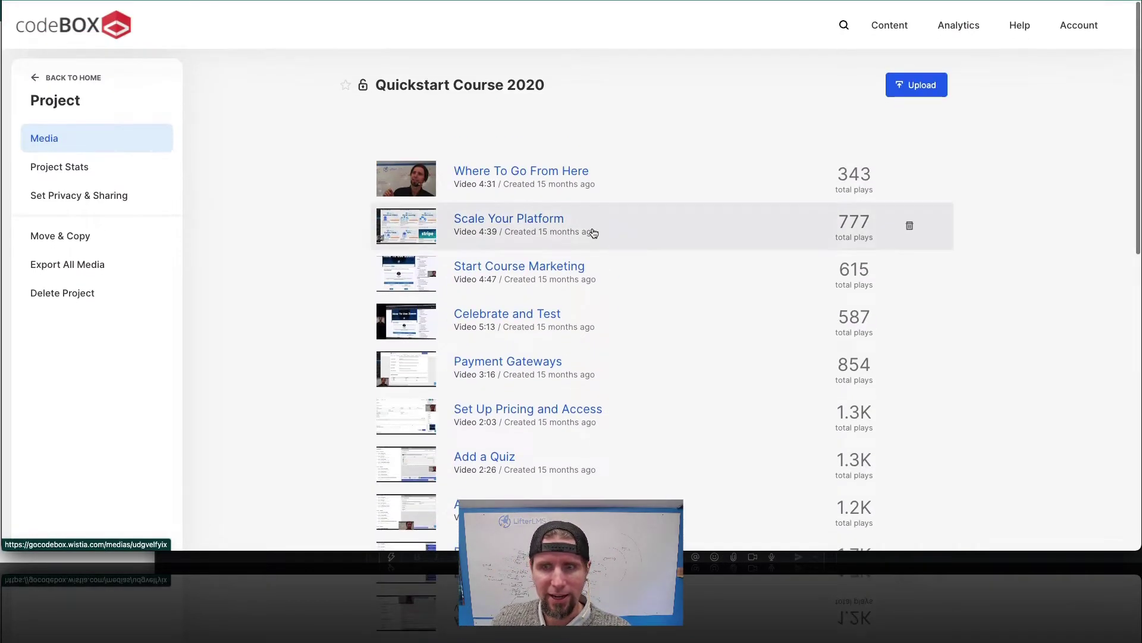
scroll(571, 383, "down", 5)
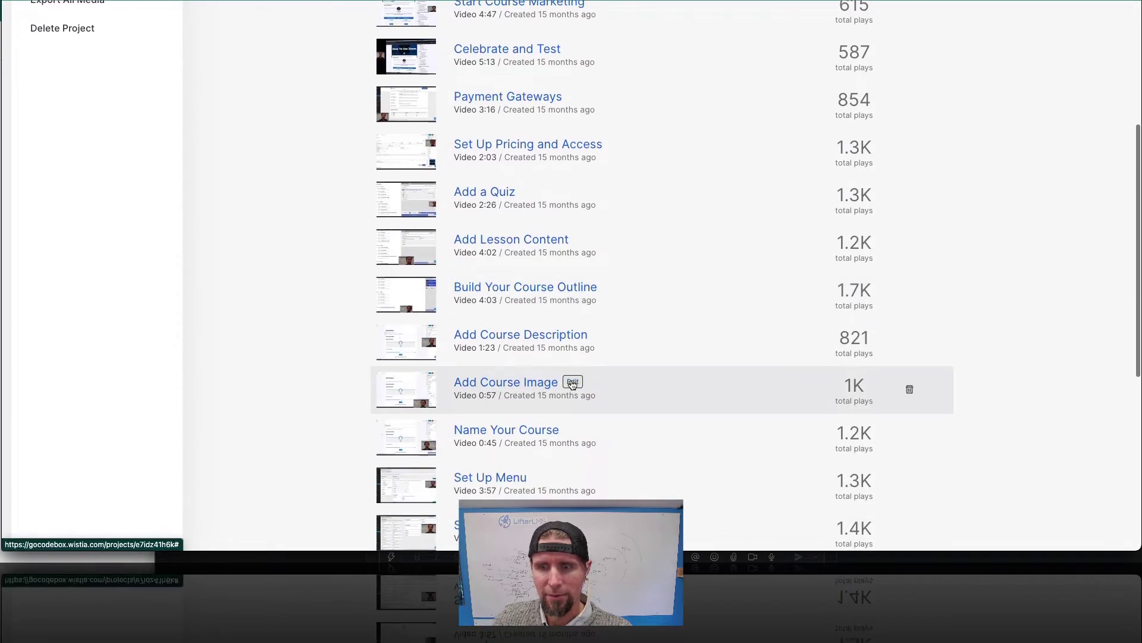
left_click(519, 292)
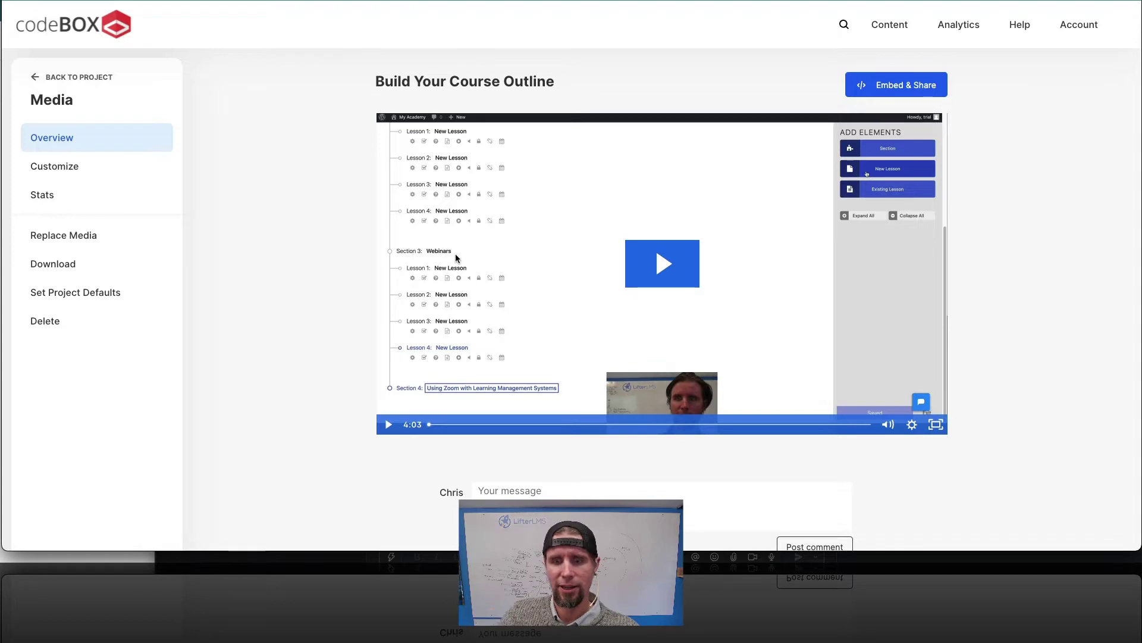
Look over the customization options of the Build Your Course Outline video and return to its media overview.
scroll(584, 471, "down", 1)
scroll(585, 471, "up", 1)
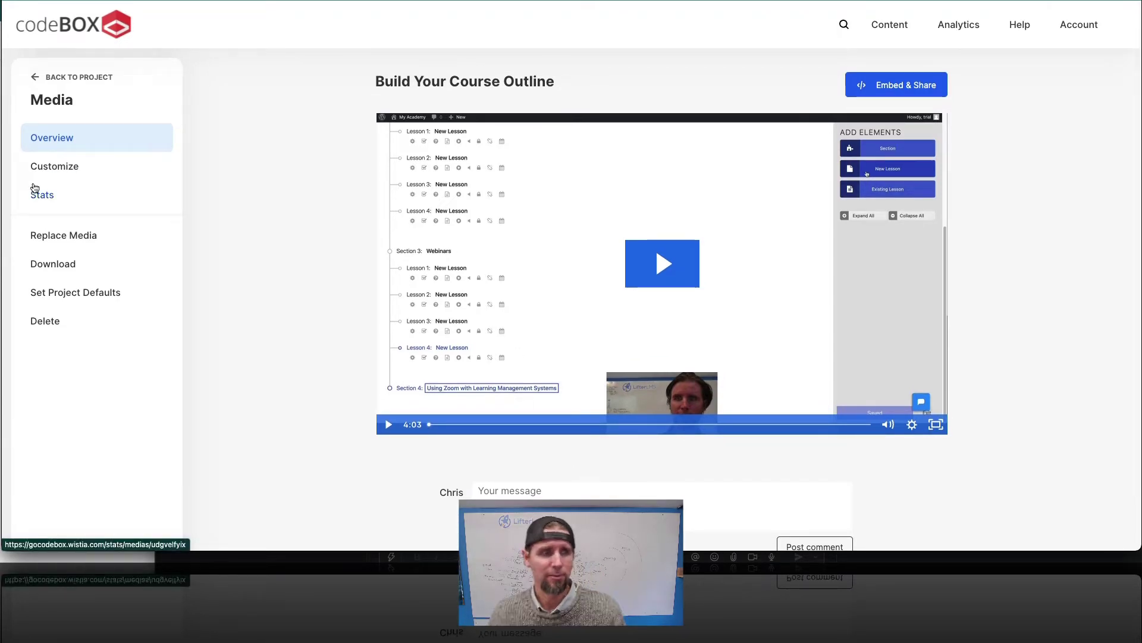
left_click(55, 167)
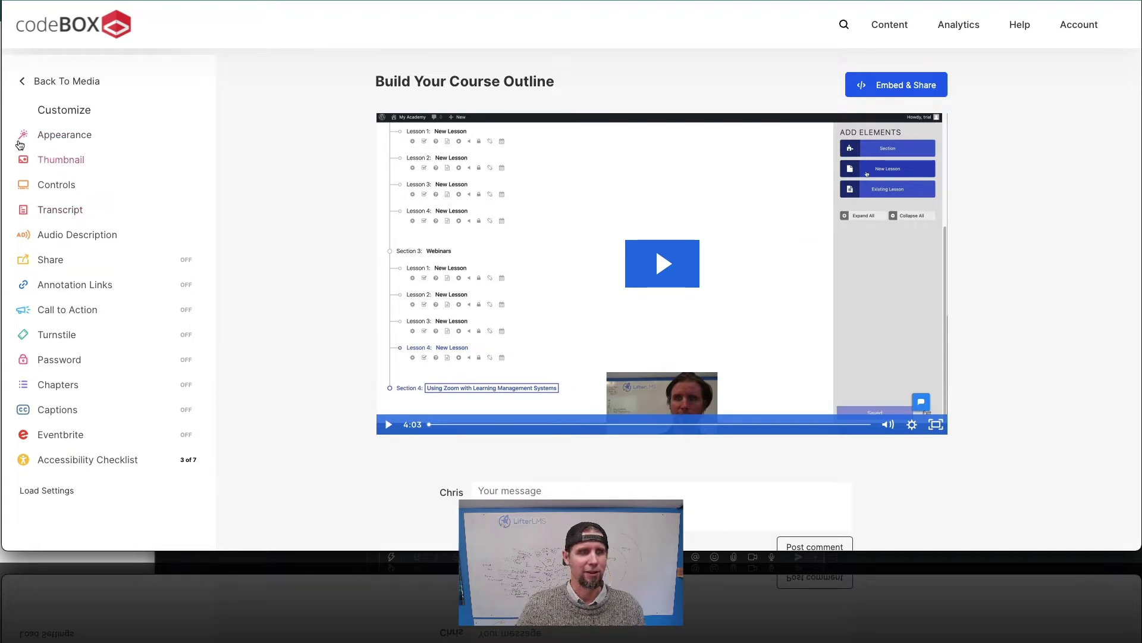
left_click(24, 82)
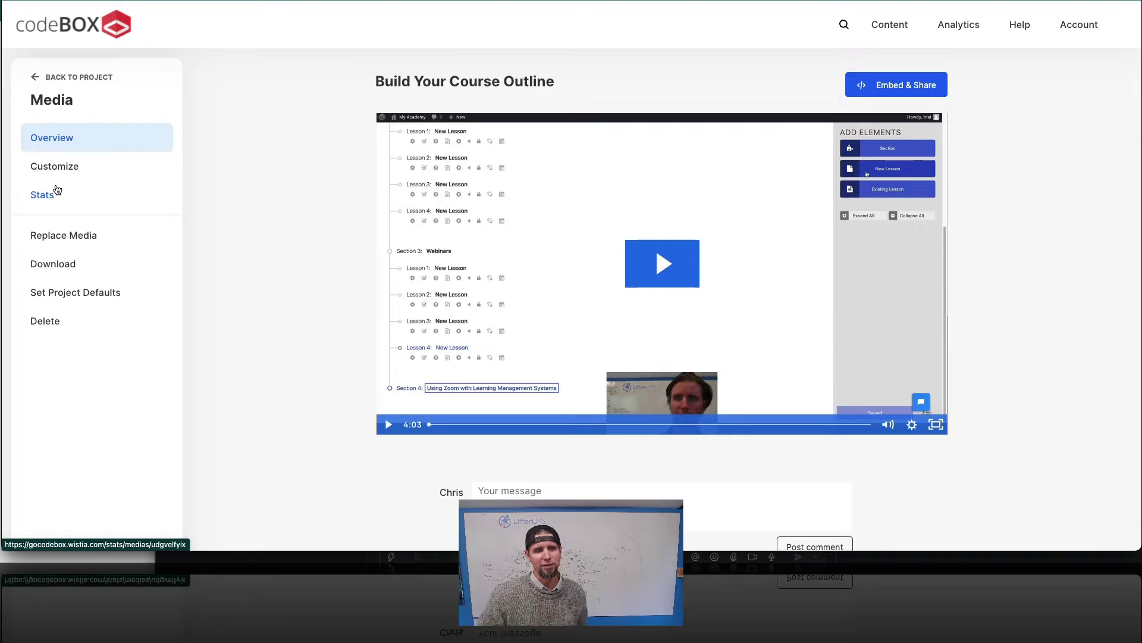
Examine the Replace Media options for the Build Your Course Outline video and close them without uploading a replacement.
left_click(82, 244)
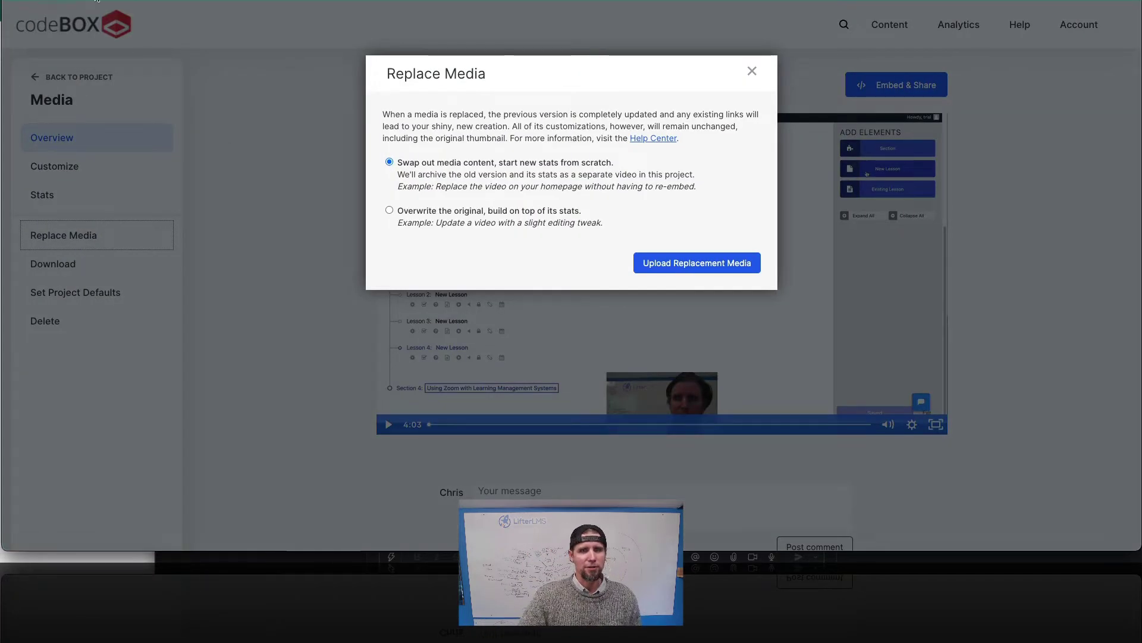
left_click(753, 71)
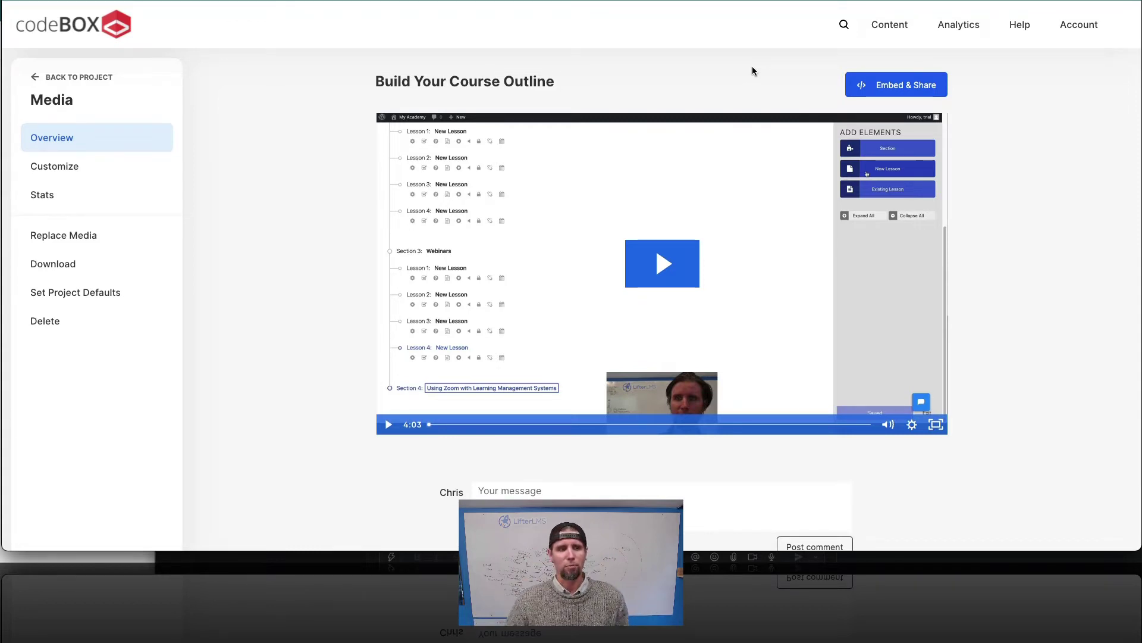
left_click(97, 234)
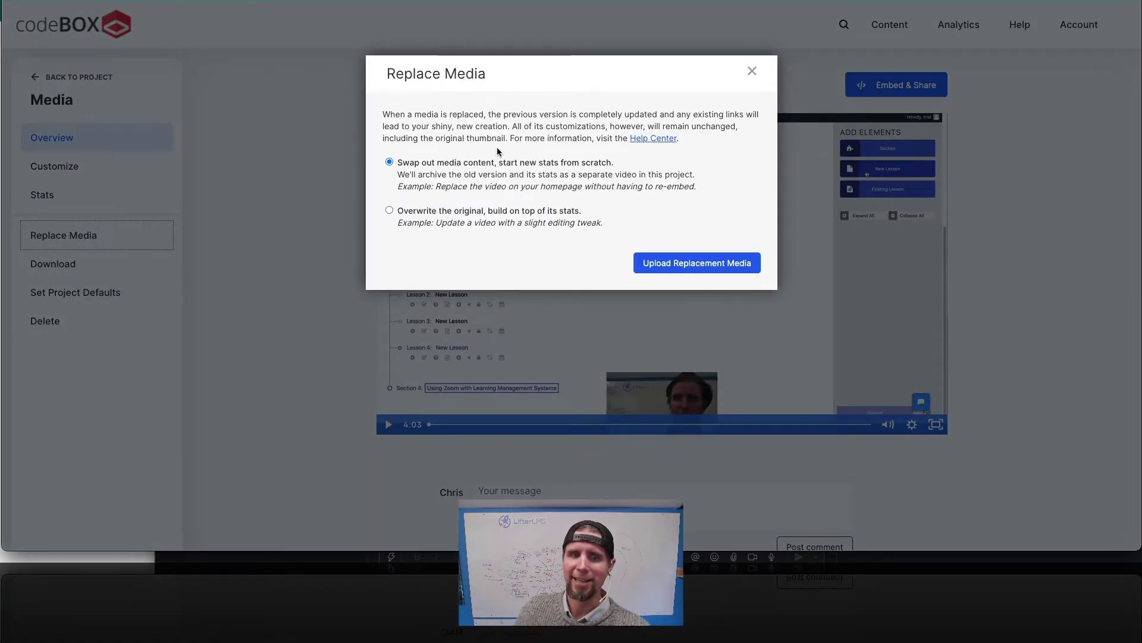
left_click(752, 71)
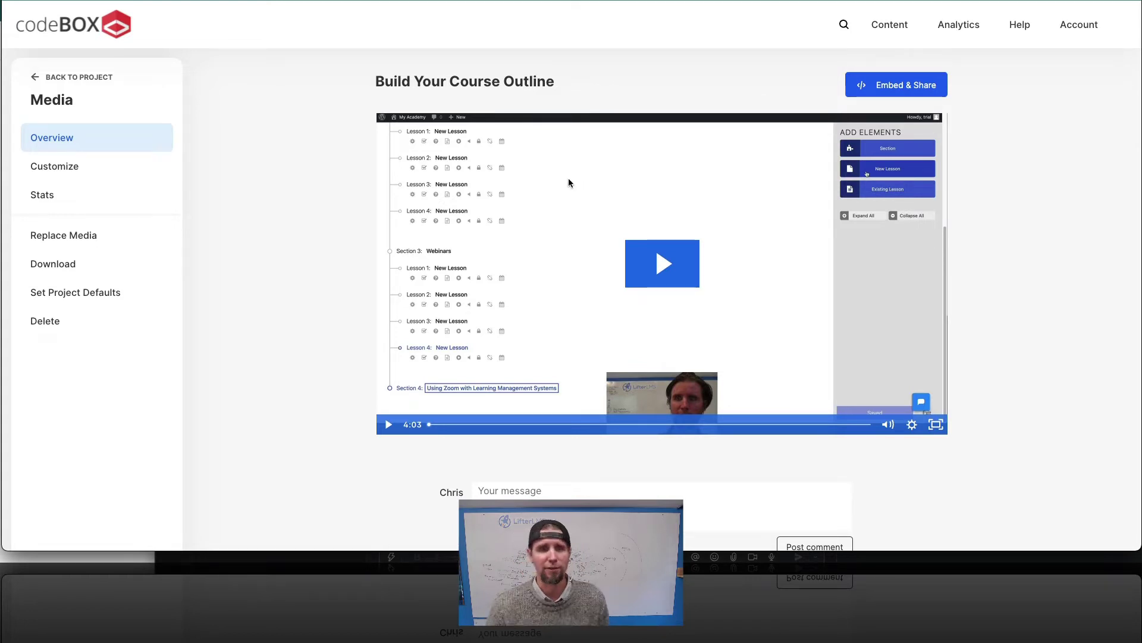
scroll(305, 255, "down", 1)
scroll(305, 254, "up", 1)
scroll(304, 259, "up", 1)
scroll(294, 199, "down", 1)
scroll(294, 200, "up", 1)
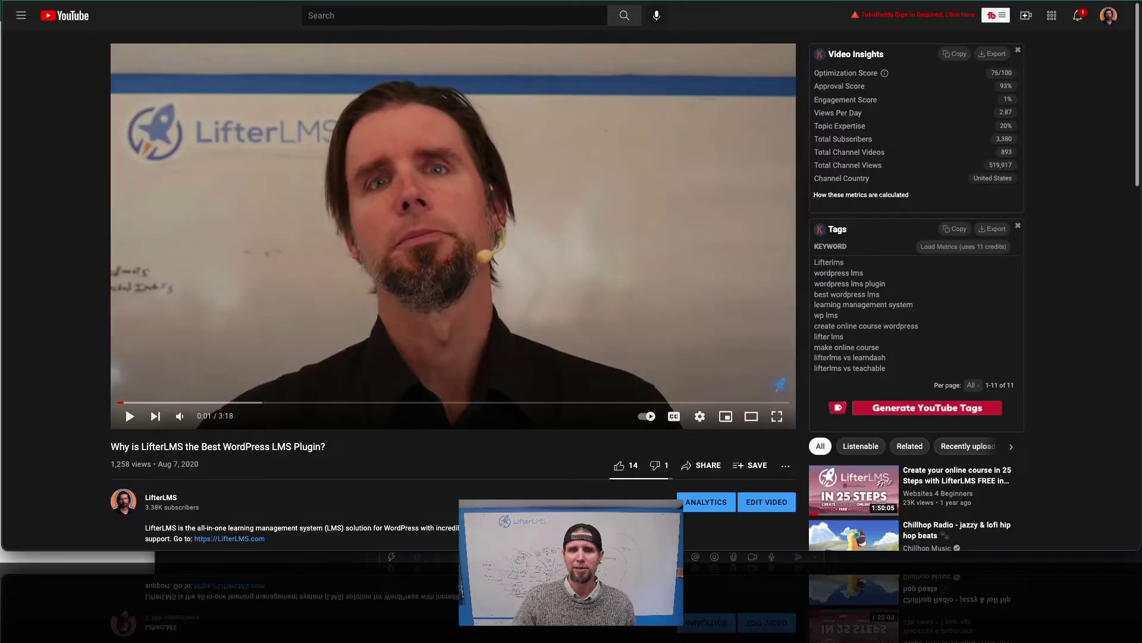
Open the details of the Why is LifterLMS the Best WordPress LMS Plugin? video for editing and display its visibility choices.
scroll(600, 166, "down", 3)
scroll(601, 165, "up", 3)
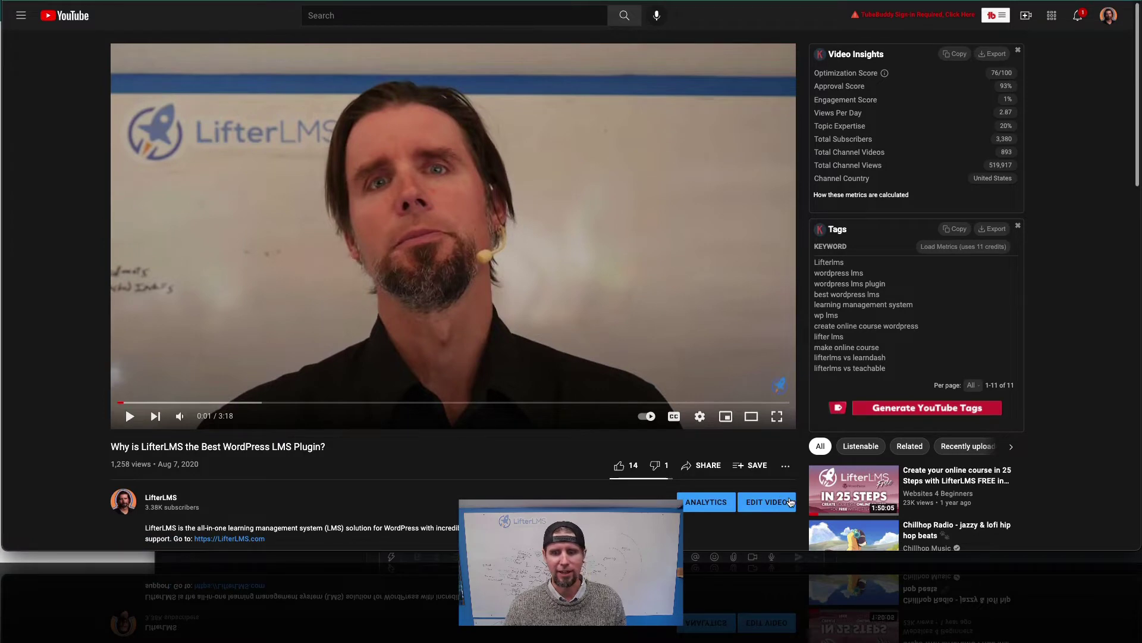
left_click(767, 503)
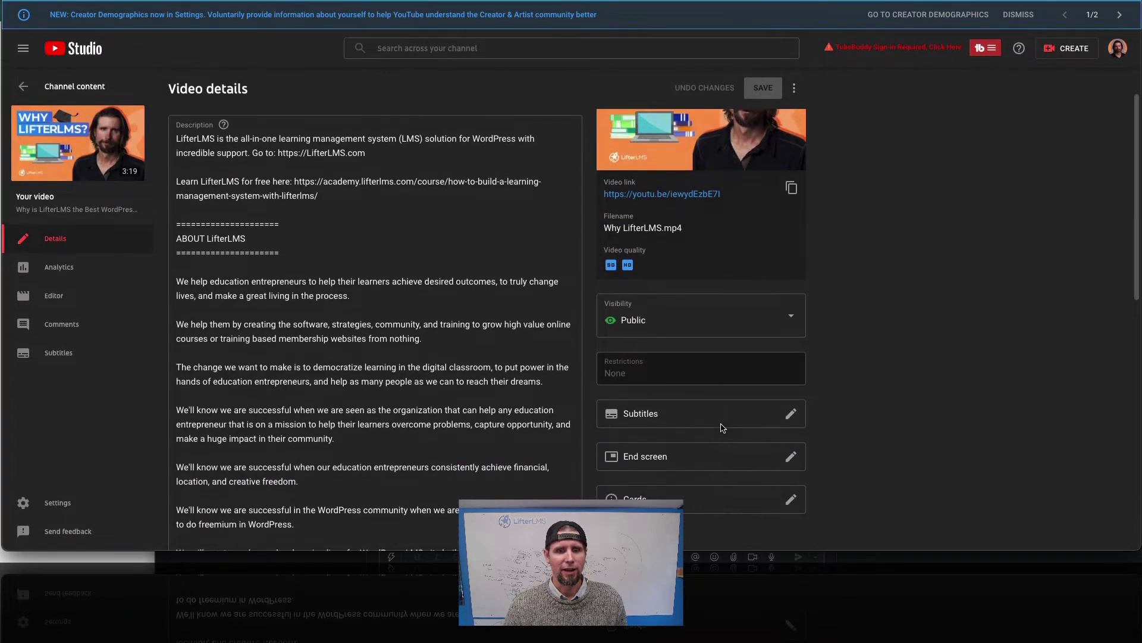
scroll(722, 428, "down", 3)
scroll(620, 256, "up", 2)
left_click(620, 256)
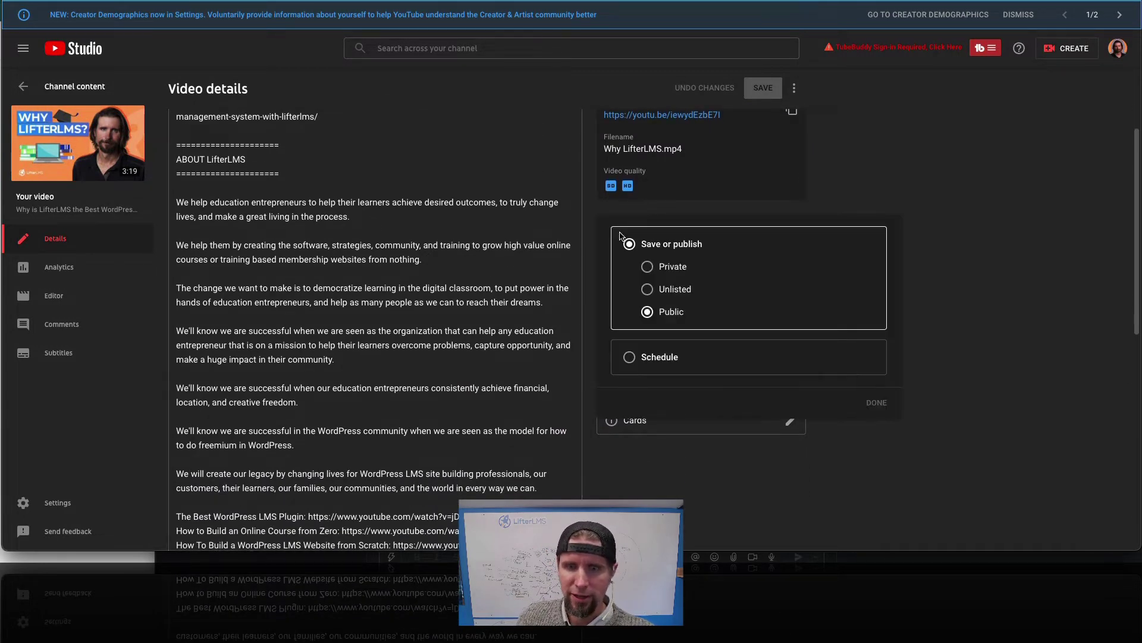
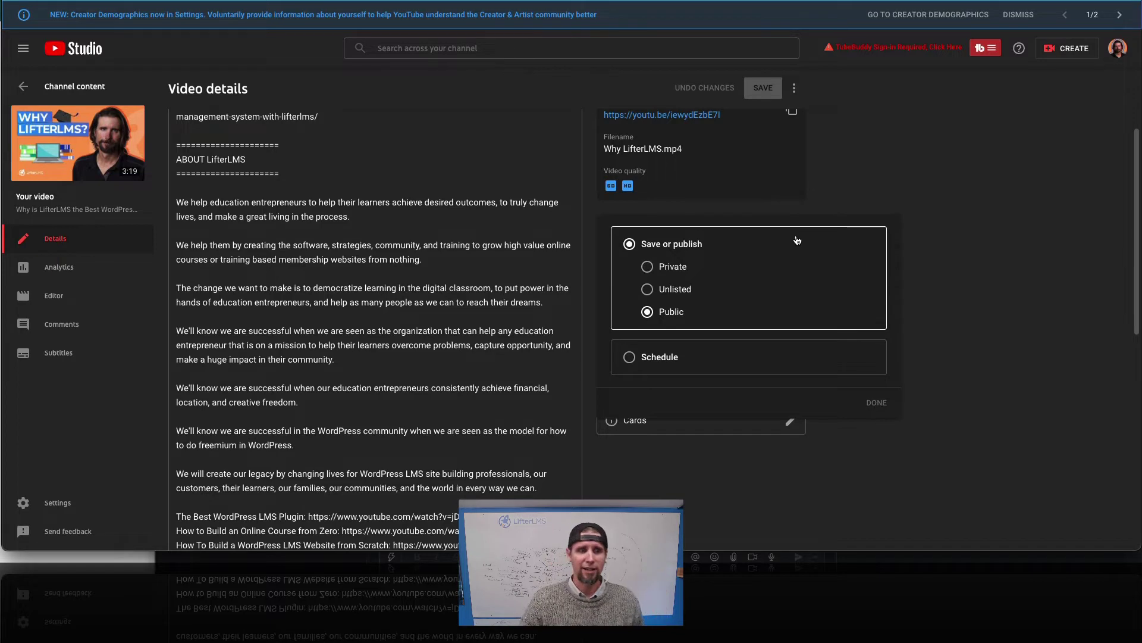
Switch to the LifterLMS Academy WordPress site, visit its front end and open the Official Quickstart Course from the course catalog.
left_click(1124, 39)
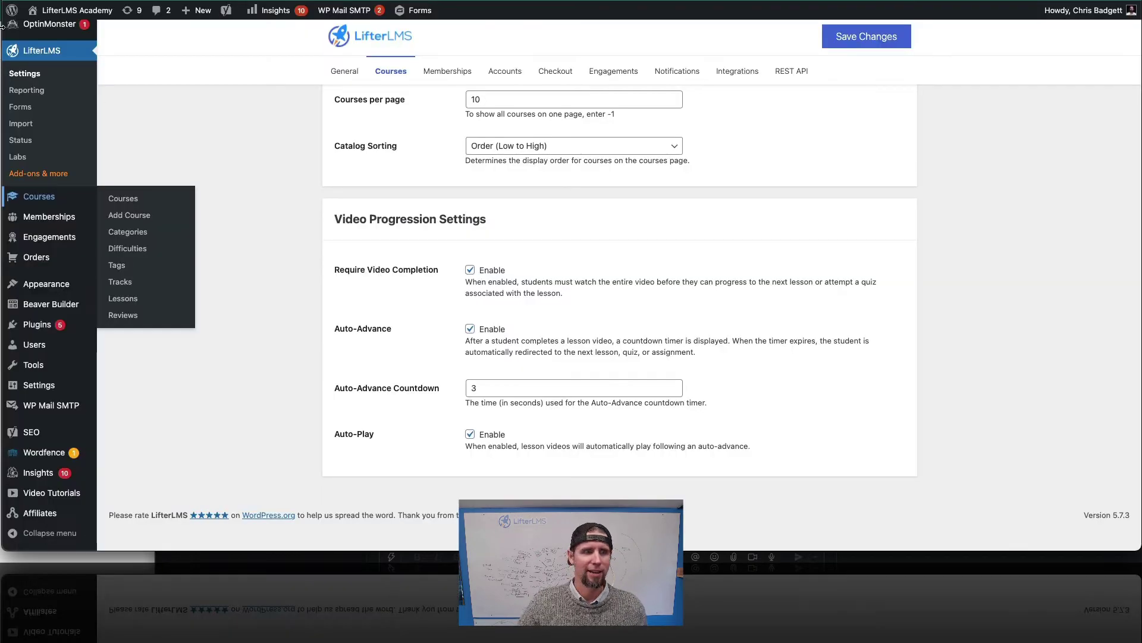
mouse_move(68, 13)
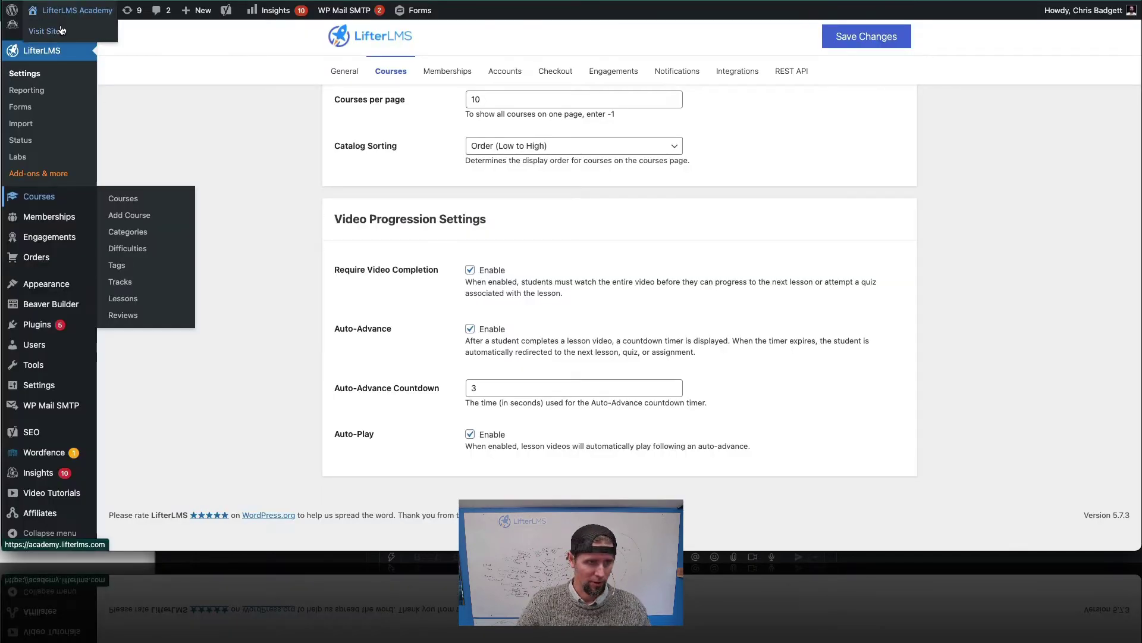
left_click(62, 31)
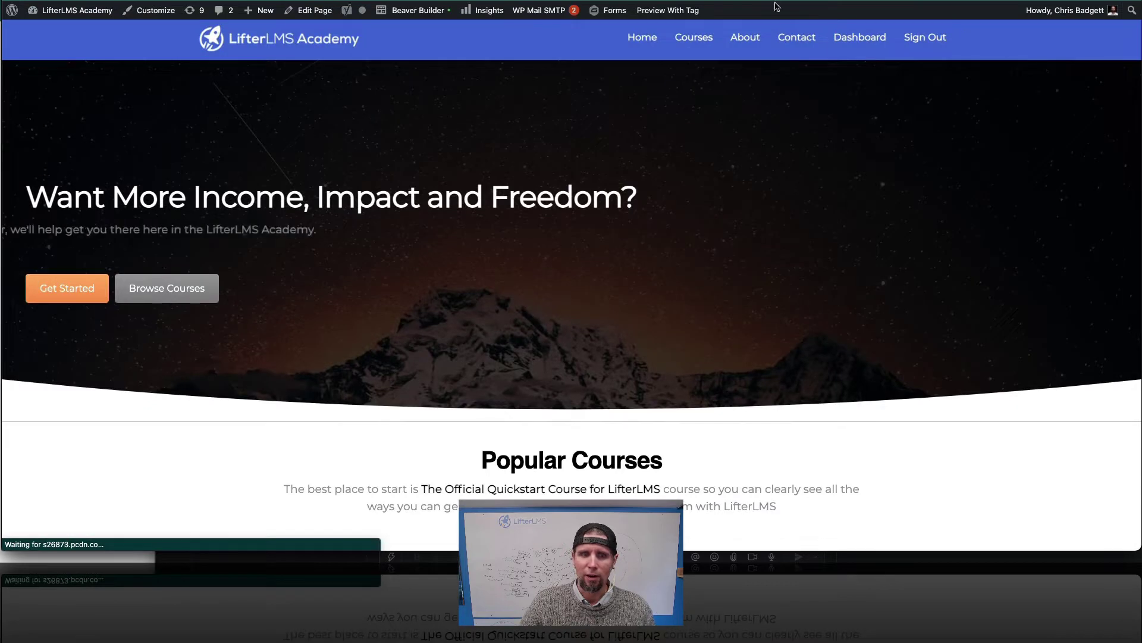
left_click(682, 39)
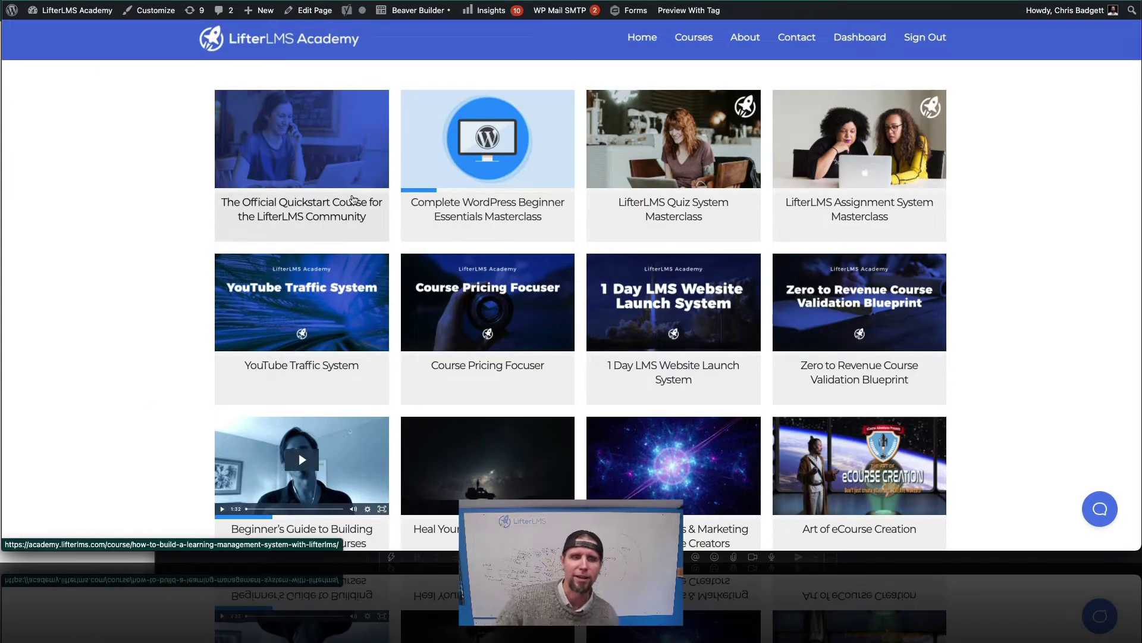
left_click(352, 201)
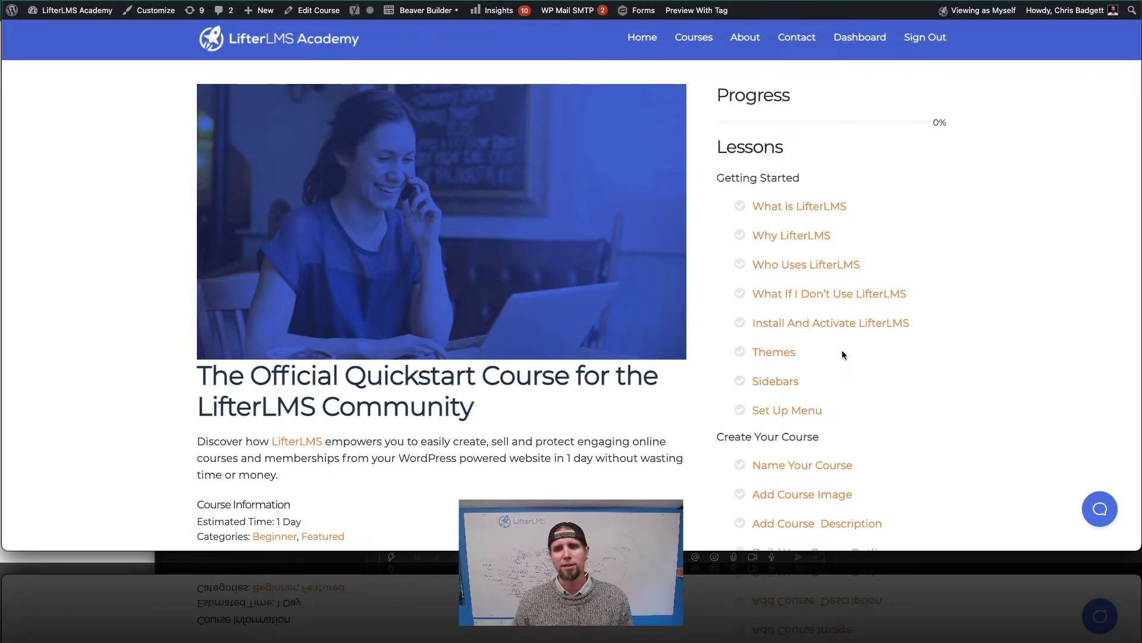
Open the What is LifterLMS lesson and look over its embedded YouTube video and the resource links below it.
left_click(799, 208)
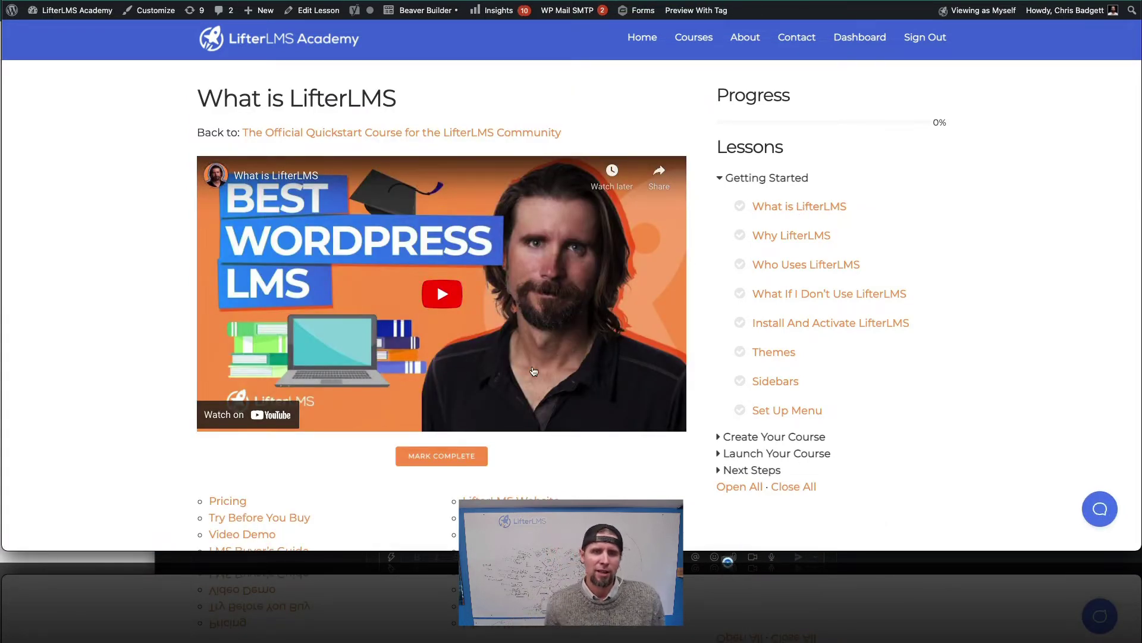
scroll(437, 269, "down", 3)
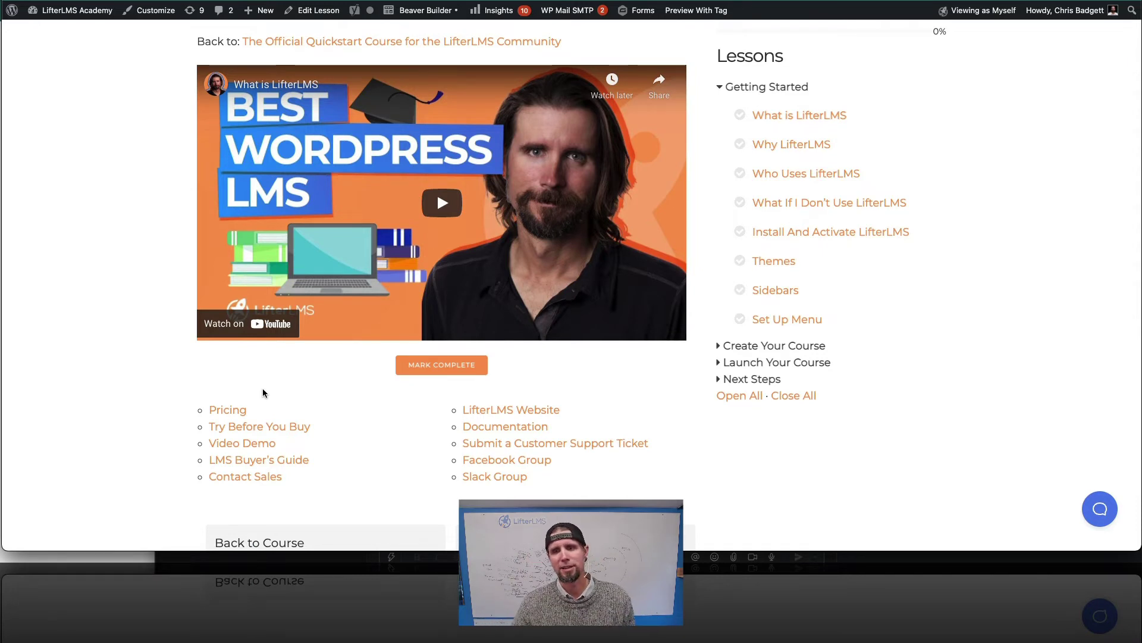
scroll(505, 205, "up", 3)
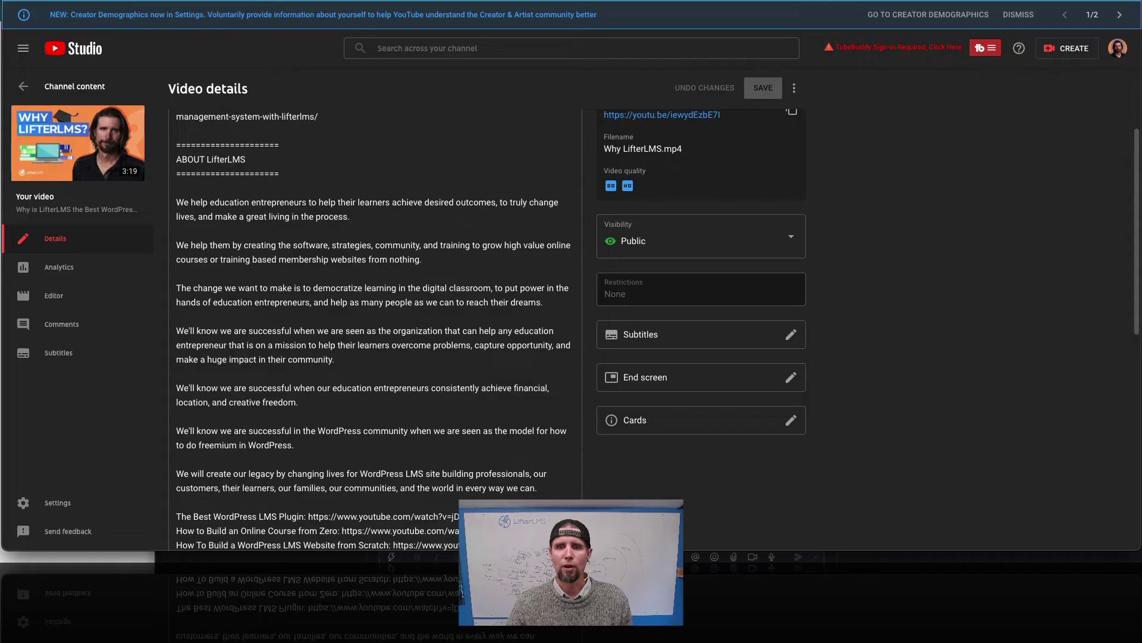
Switch back to YouTube Studio, open the LifterLMS channel page and pause its trailer video.
left_click(1119, 50)
left_click(1028, 120)
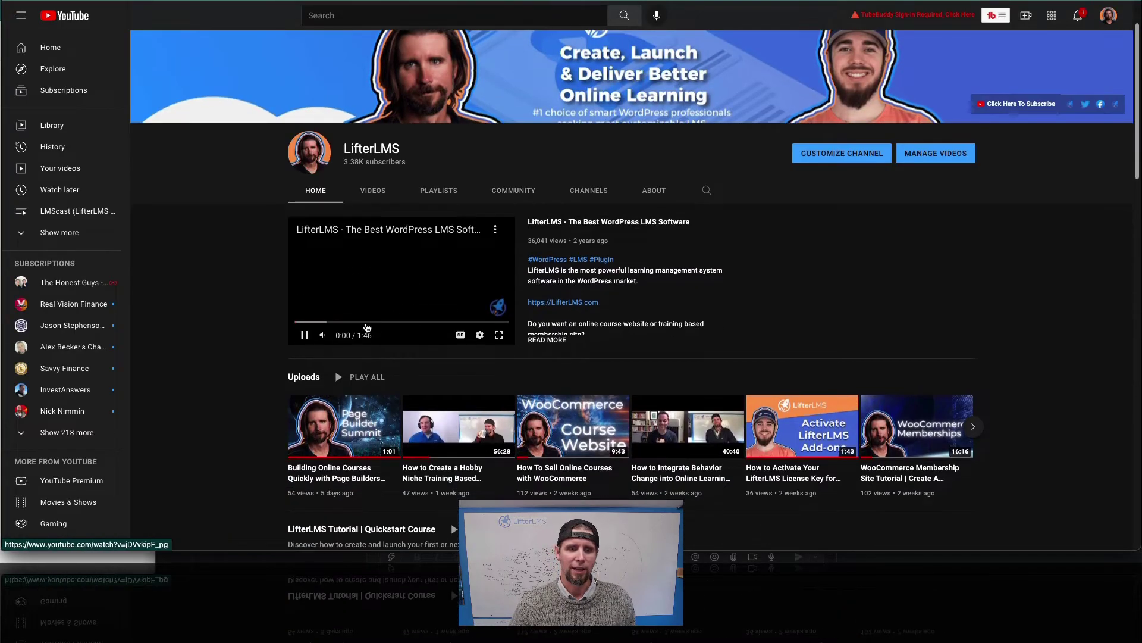
left_click(306, 335)
Open the LifterLMS Tutorial | Quickstart Course playlist from the channel page and look through its videos.
scroll(464, 296, "down", 5)
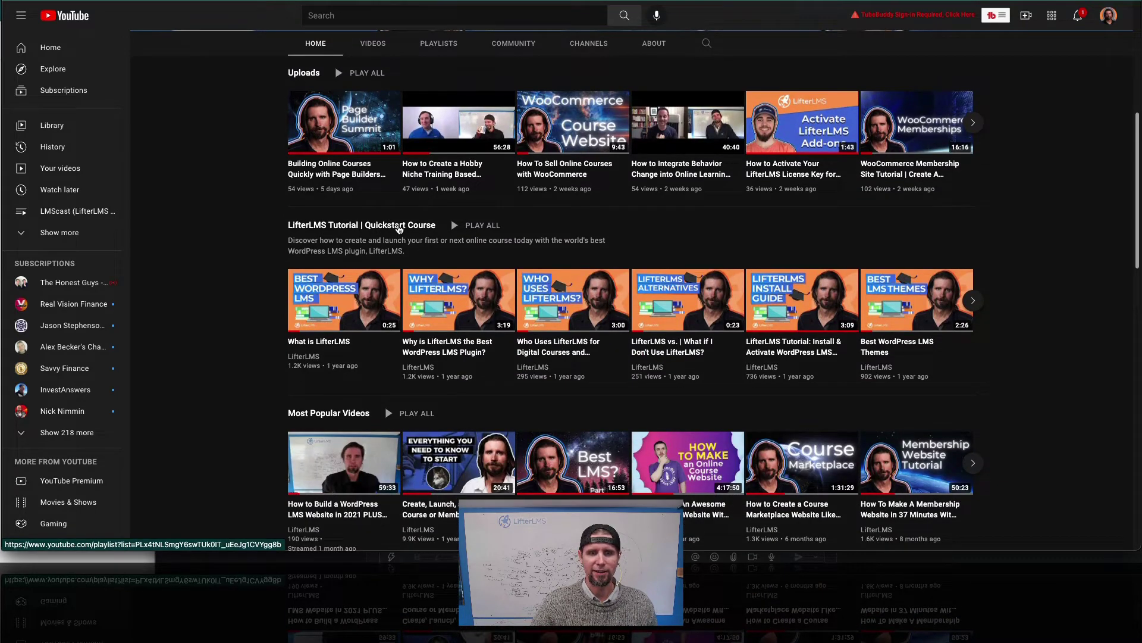
left_click(399, 229)
scroll(400, 220, "down", 5)
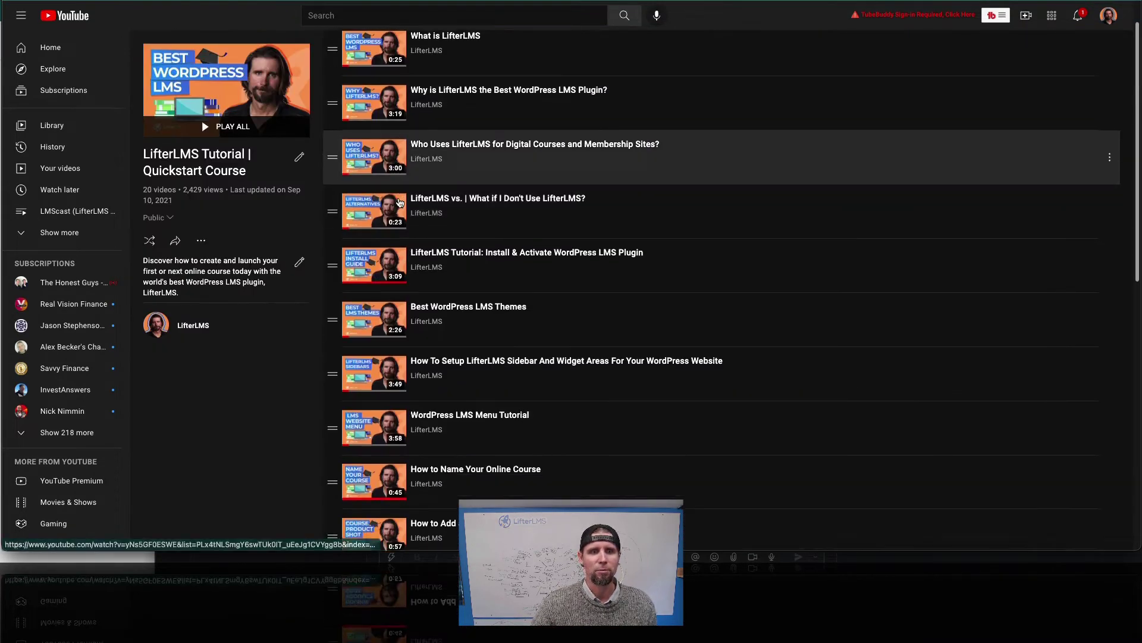
scroll(400, 203, "down", 5)
scroll(400, 202, "up", 10)
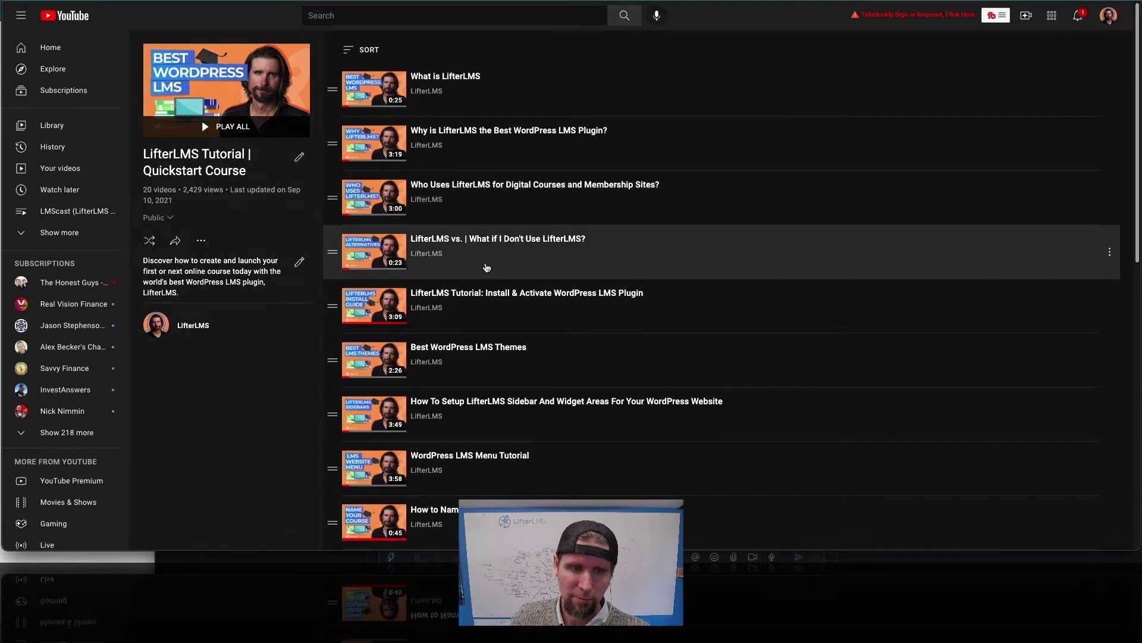
scroll(500, 179, "down", 2)
scroll(499, 153, "down", 9)
scroll(500, 153, "up", 5)
scroll(500, 153, "up", 5)
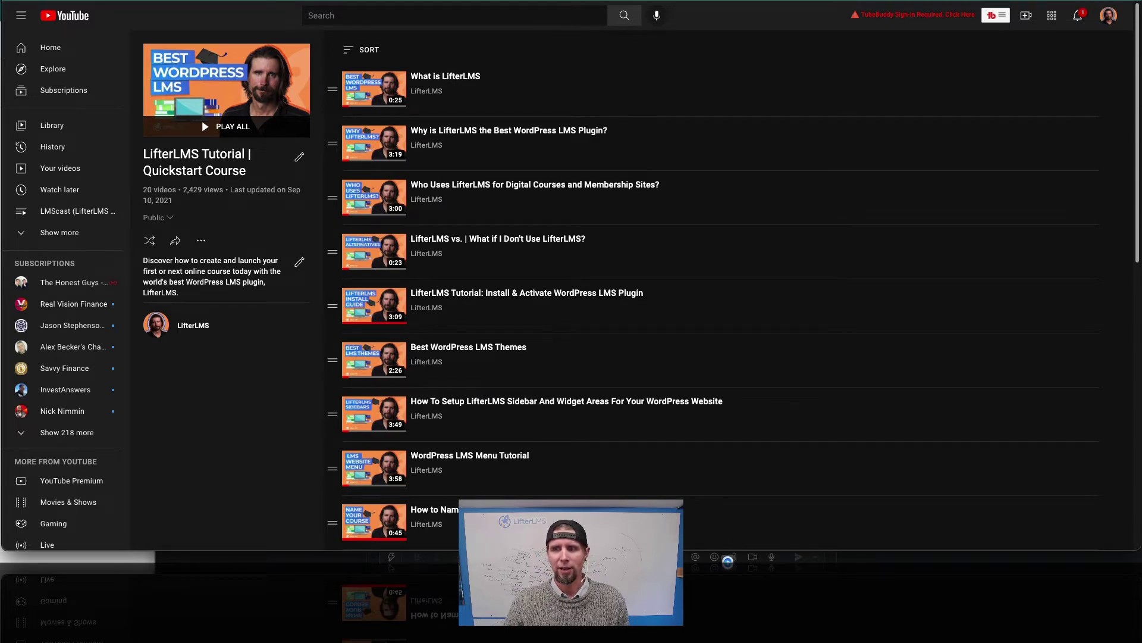
Open the LifterLMS website in a new browser tab and look over its home page.
key("super+t")
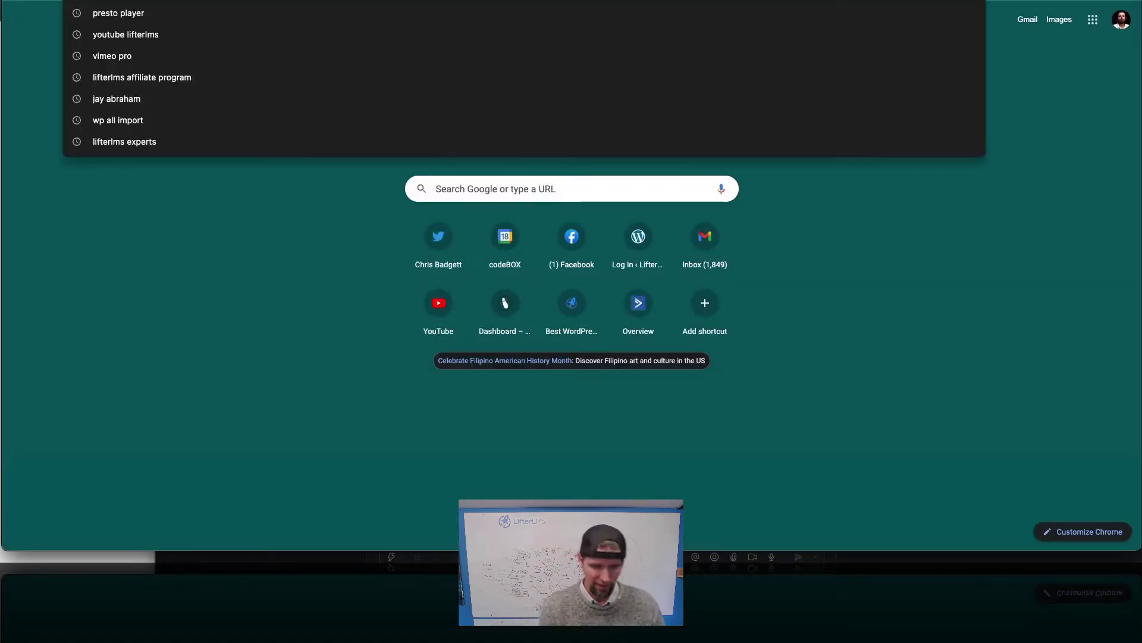
type("lifter")
key("Return")
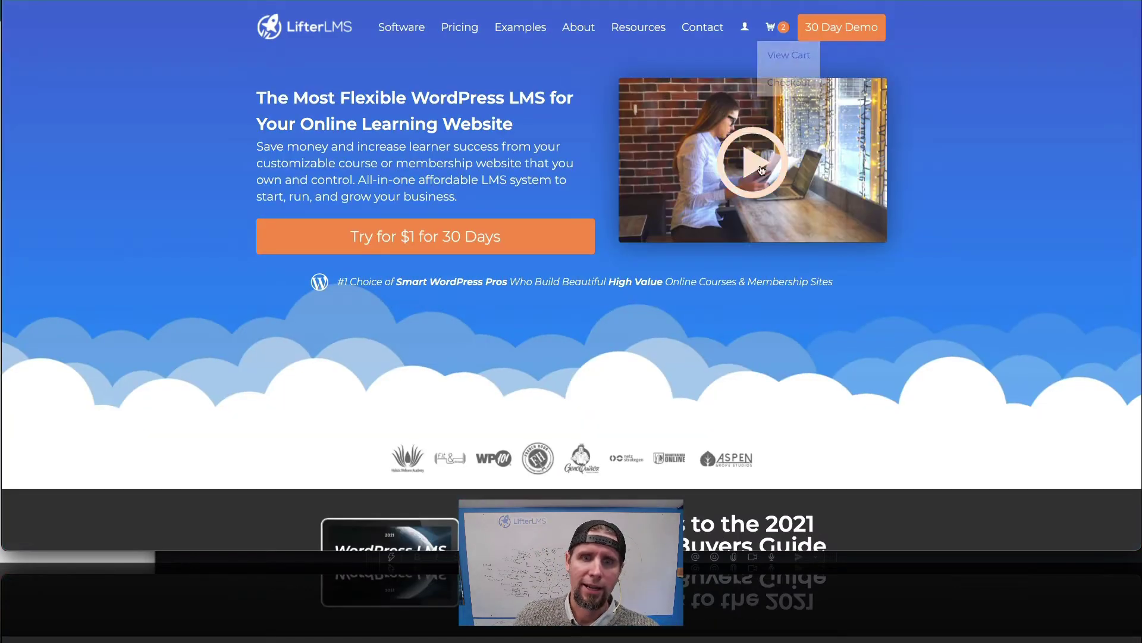
scroll(726, 275, "down", 2)
scroll(726, 275, "up", 3)
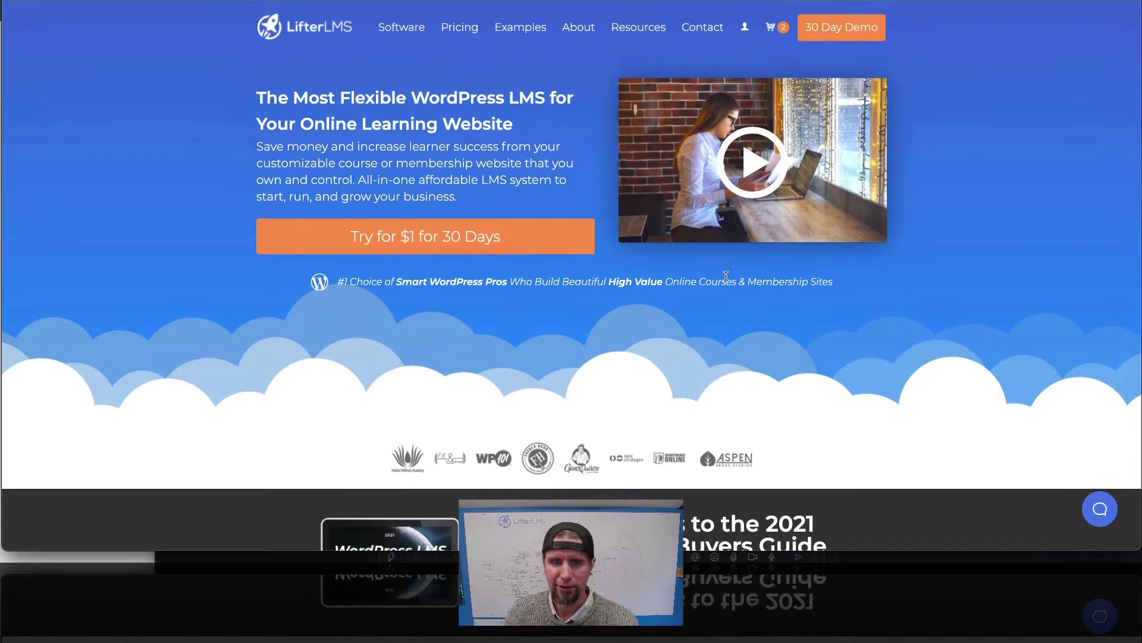
scroll(726, 274, "down", 5)
scroll(726, 275, "up", 6)
Open the LifterLMS add-ons catalog and go to the LifterLMS Advanced Videos product page.
mouse_move(391, 33)
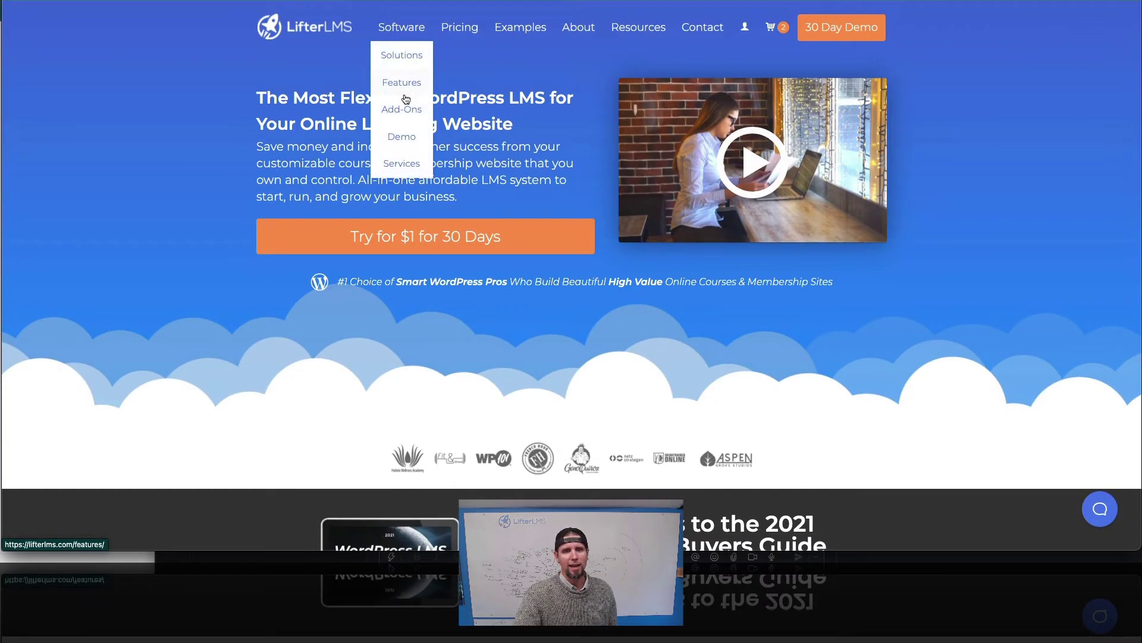
left_click(405, 113)
scroll(666, 307, "down", 14)
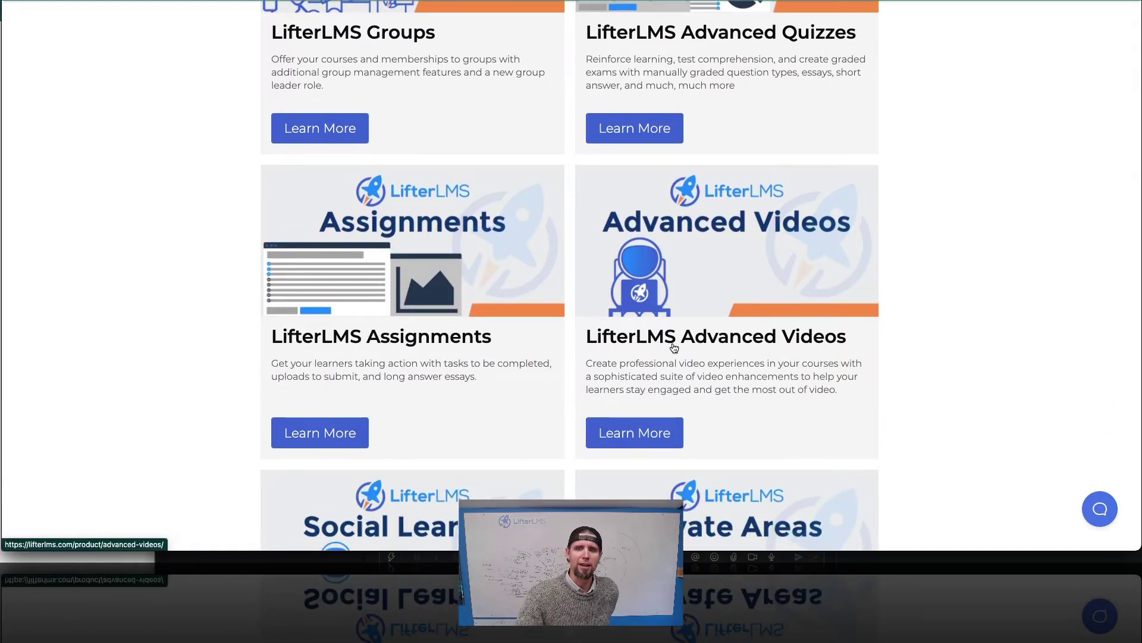
left_click(674, 348)
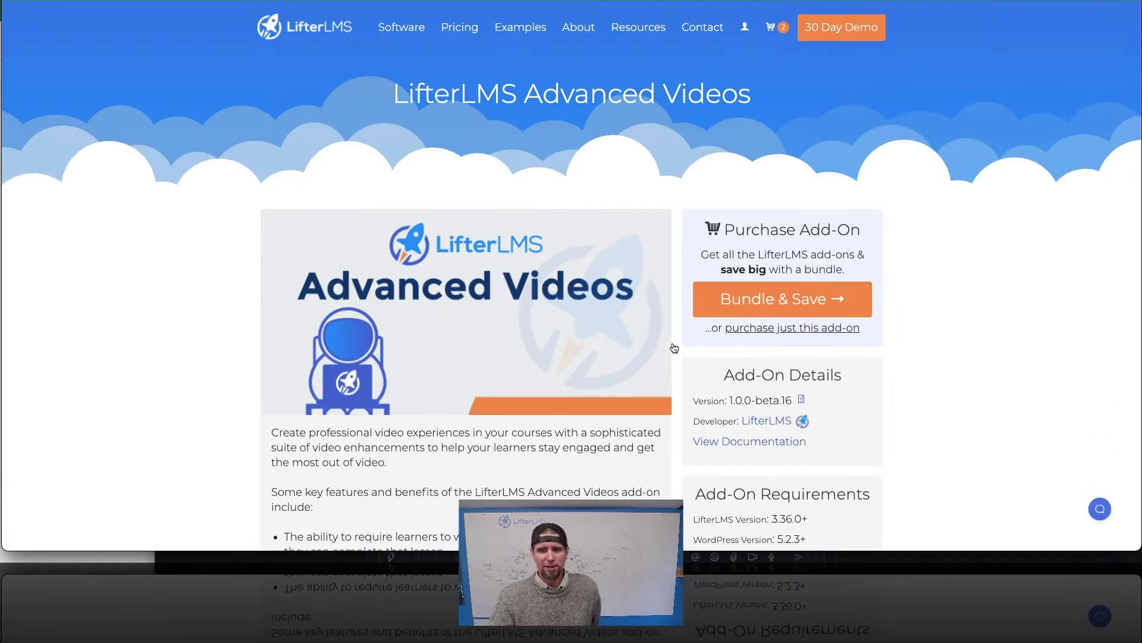
Examine the Advanced Videos add-on's key features, supported video hosts, details and requirements on its product page.
scroll(674, 348, "down", 4)
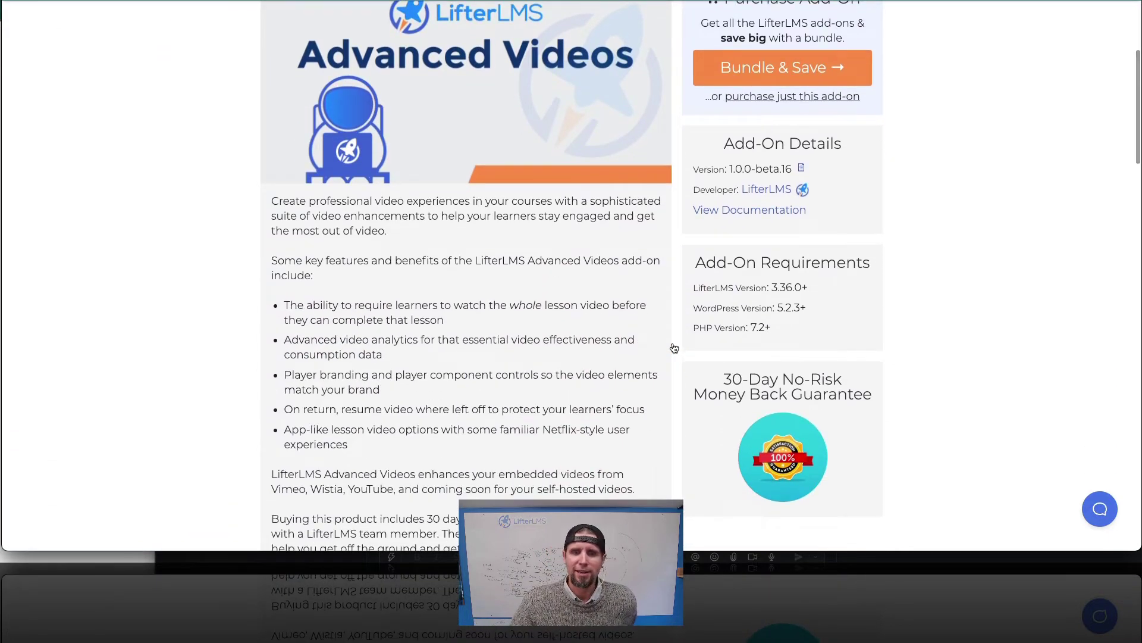
scroll(674, 348, "up", 1)
scroll(674, 348, "up", 3)
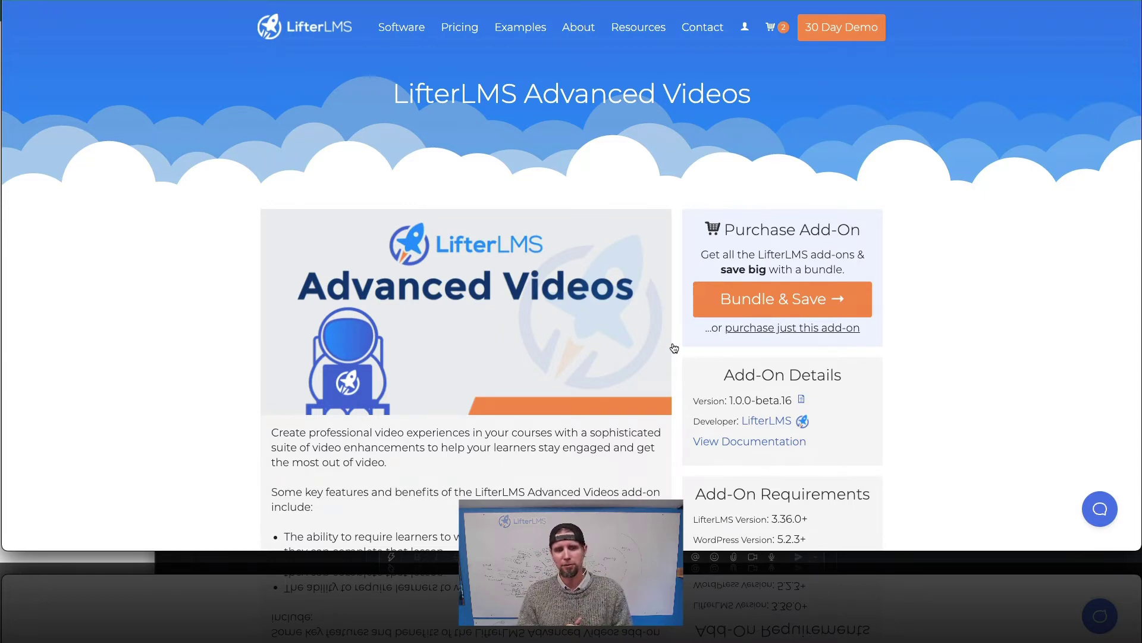
scroll(529, 397, "down", 1)
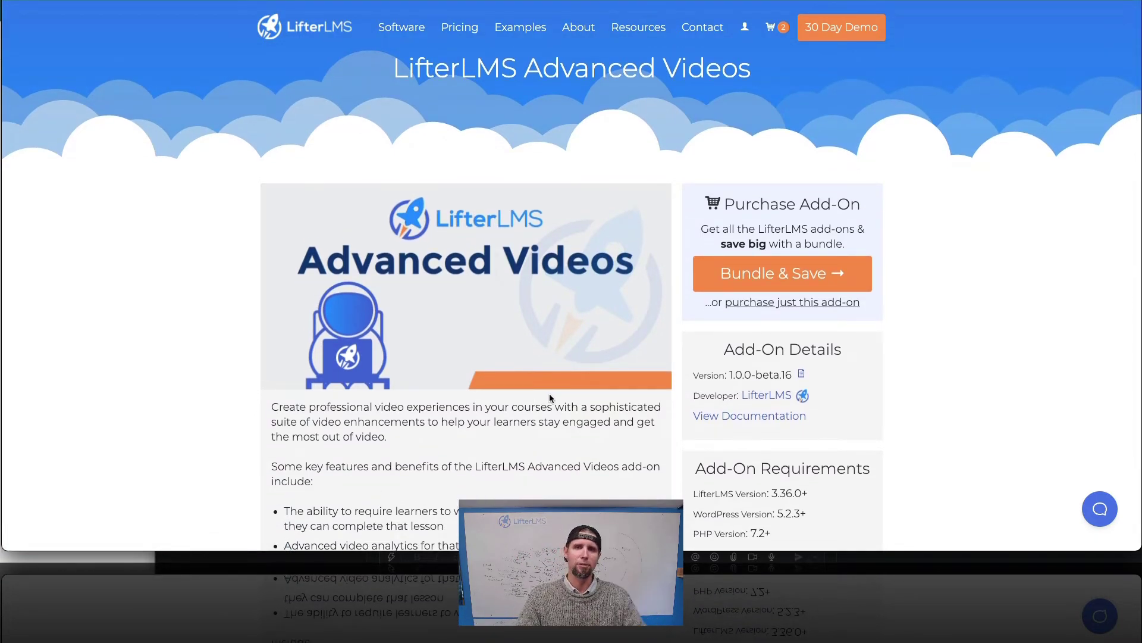
scroll(549, 398, "down", 1)
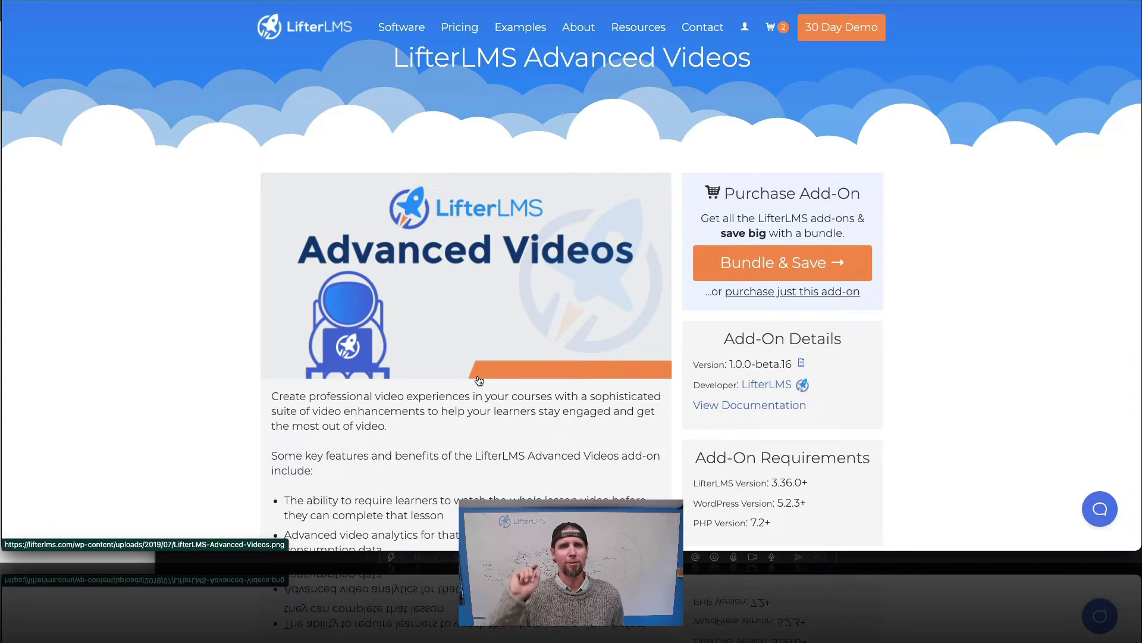
scroll(479, 381, "down", 3)
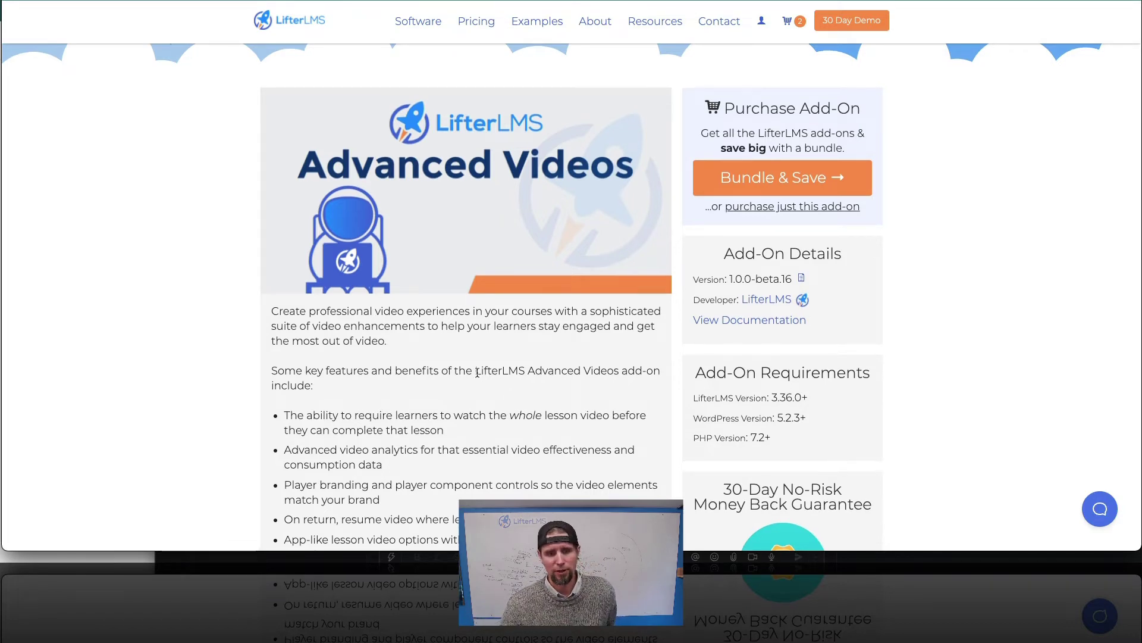
scroll(420, 443, "down", 1)
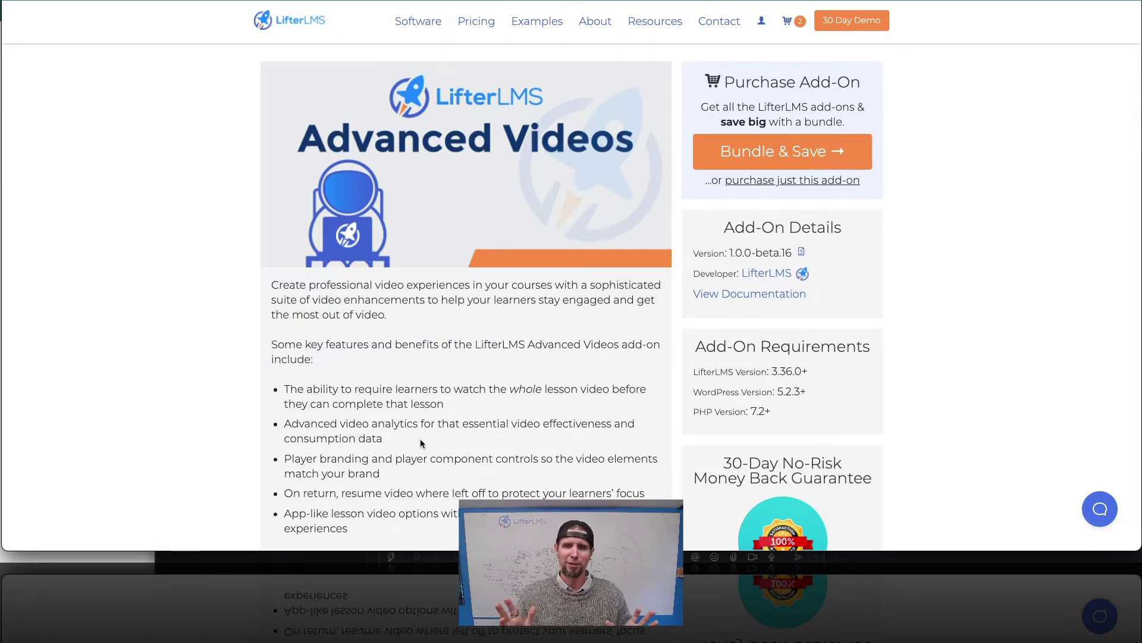
scroll(420, 444, "down", 1)
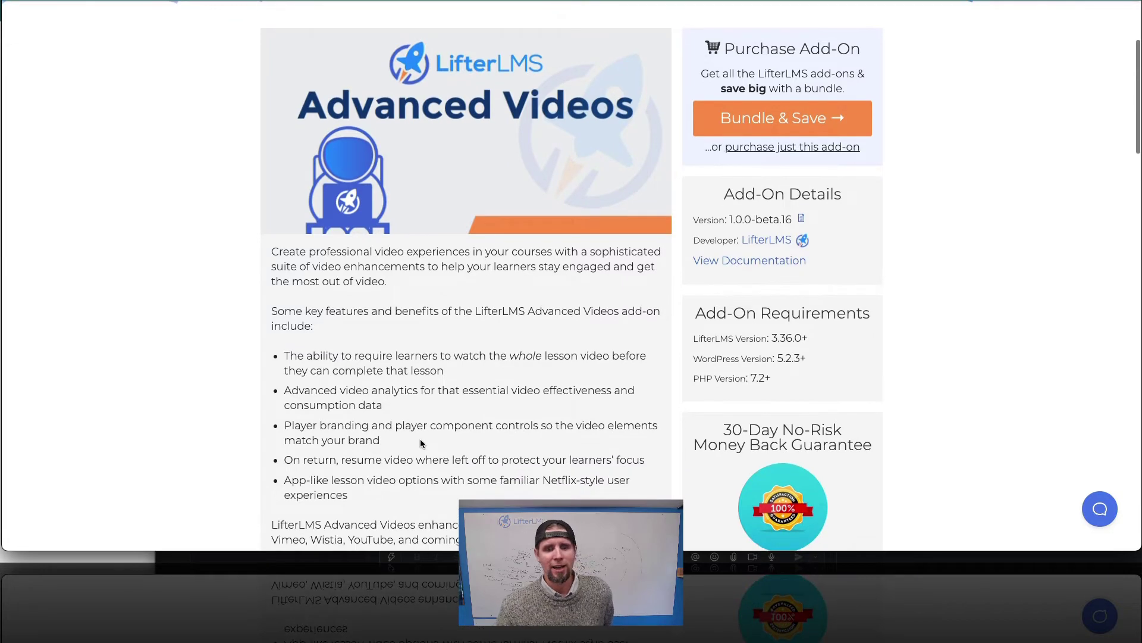
scroll(421, 443, "up", 1)
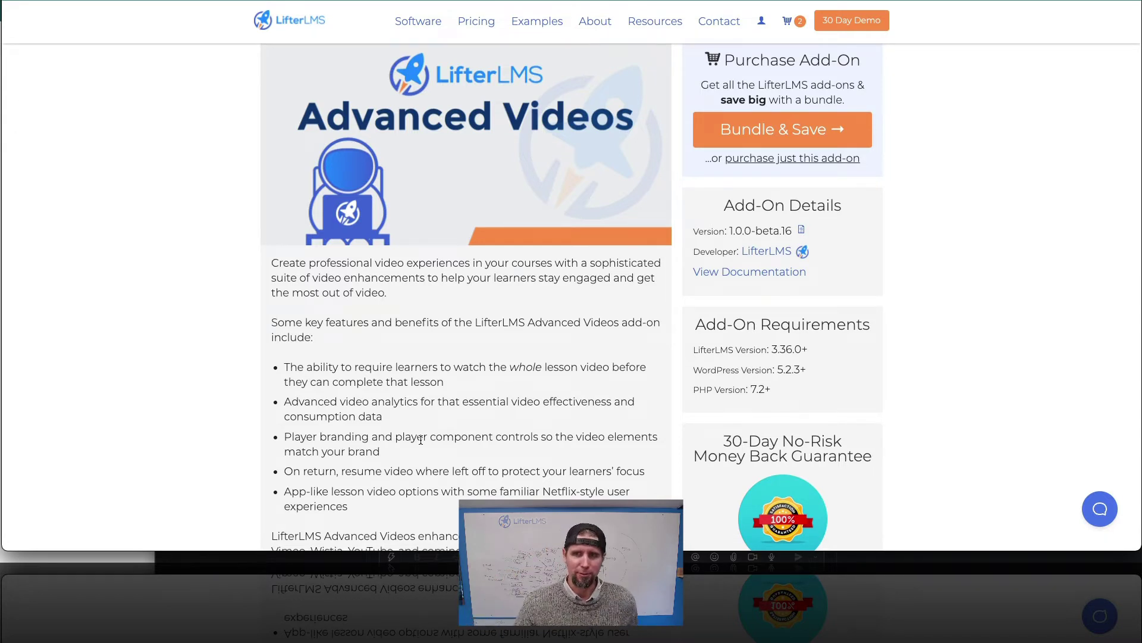
scroll(507, 398, "up", 2)
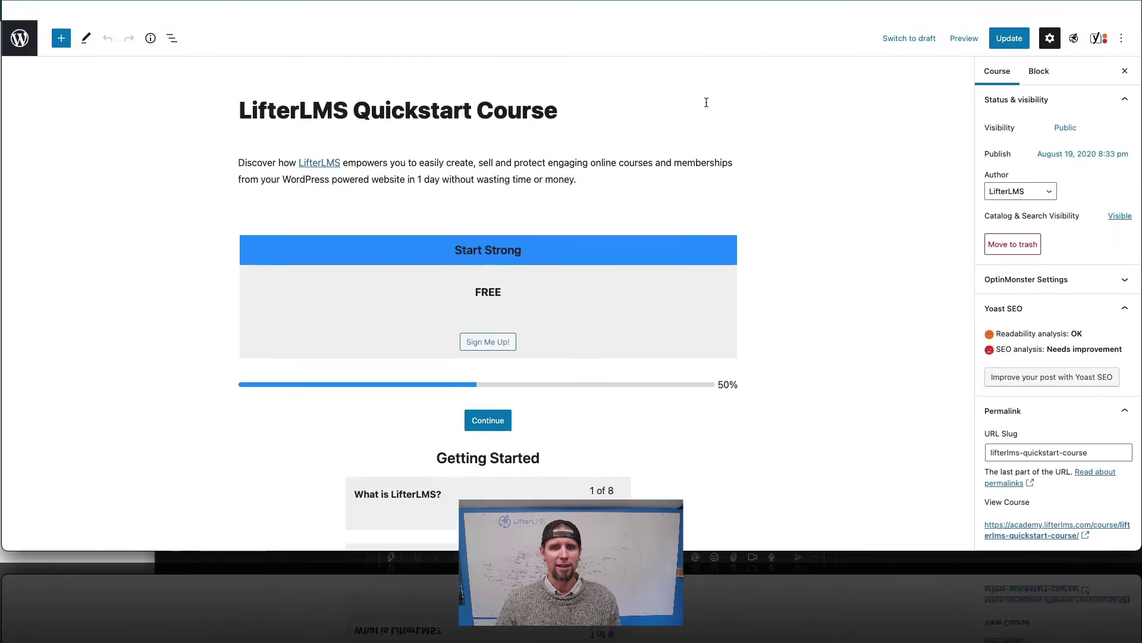
Examine the Advanced Videos settings in the LifterLMS Quickstart Course options, including video completion, auto-advance, auto-play and player controls.
scroll(706, 102, "down", 20)
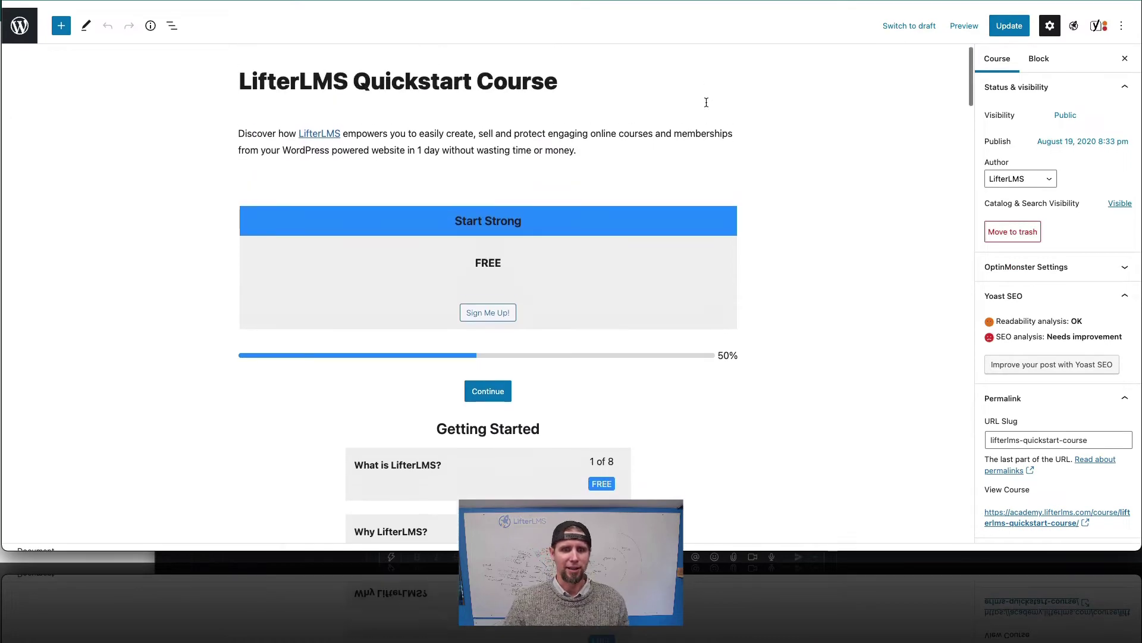
scroll(706, 104, "up", 1)
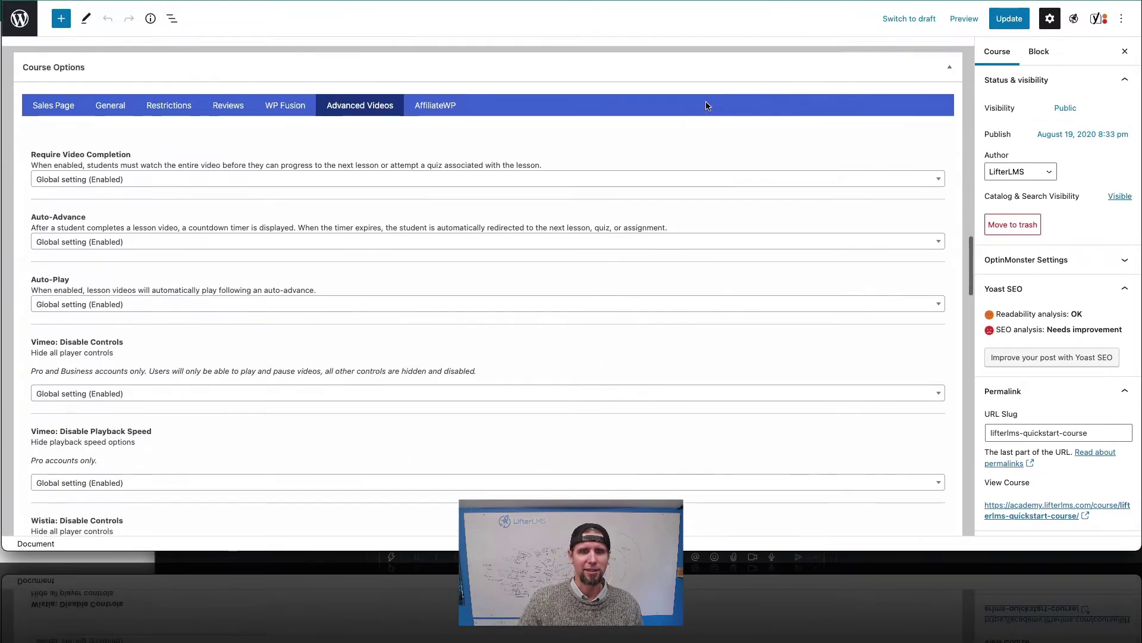
scroll(705, 104, "down", 2)
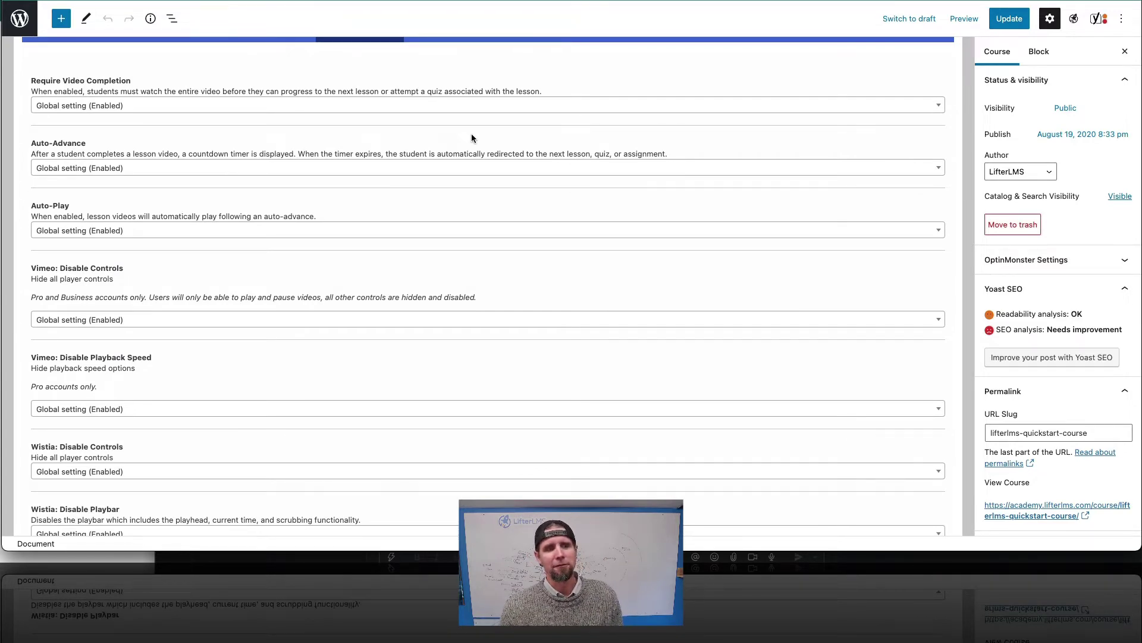
Examine the Vimeo, Wistia and YouTube player options in the course's Advanced Videos settings, including controls, playbar, fullscreen and playback speed.
scroll(471, 134, "down", 1)
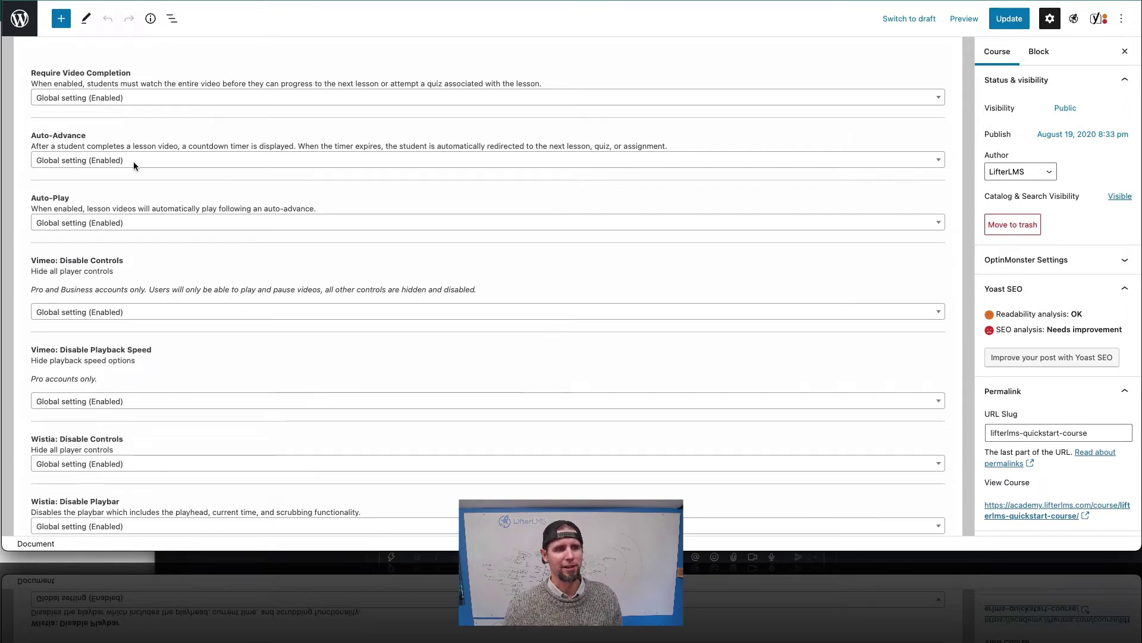
scroll(211, 288, "down", 5)
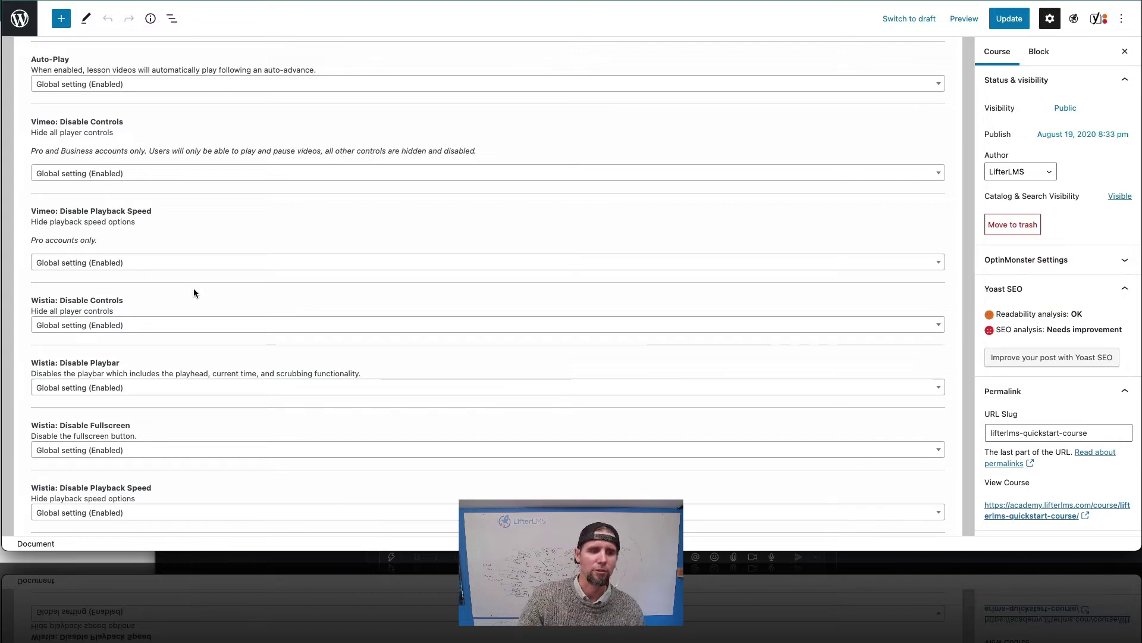
scroll(194, 292, "up", 1)
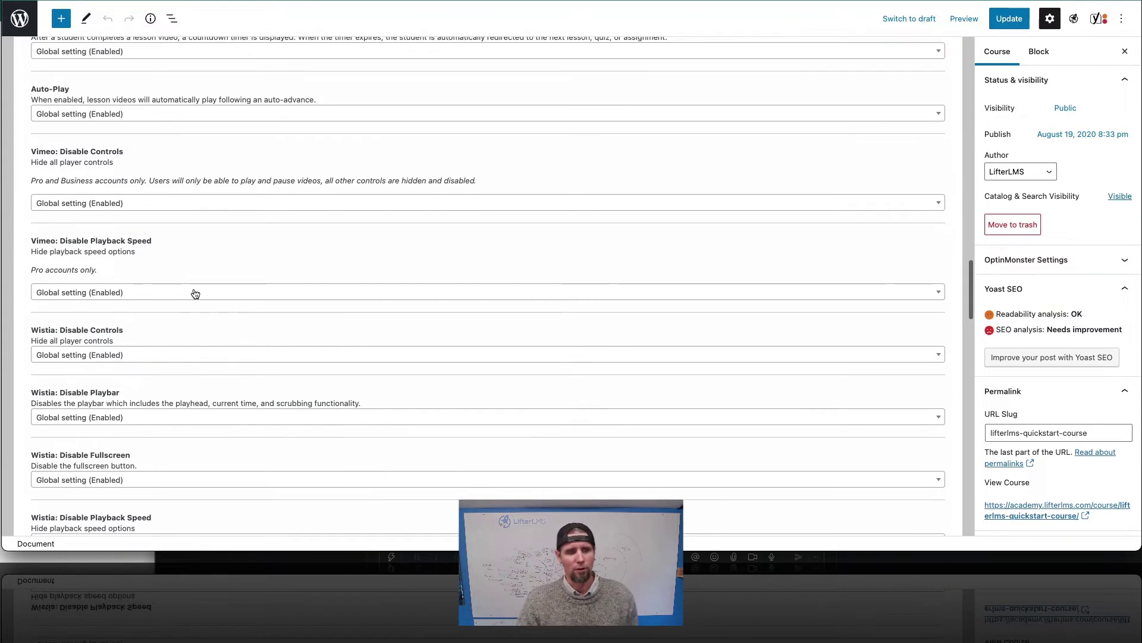
scroll(195, 293, "down", 4)
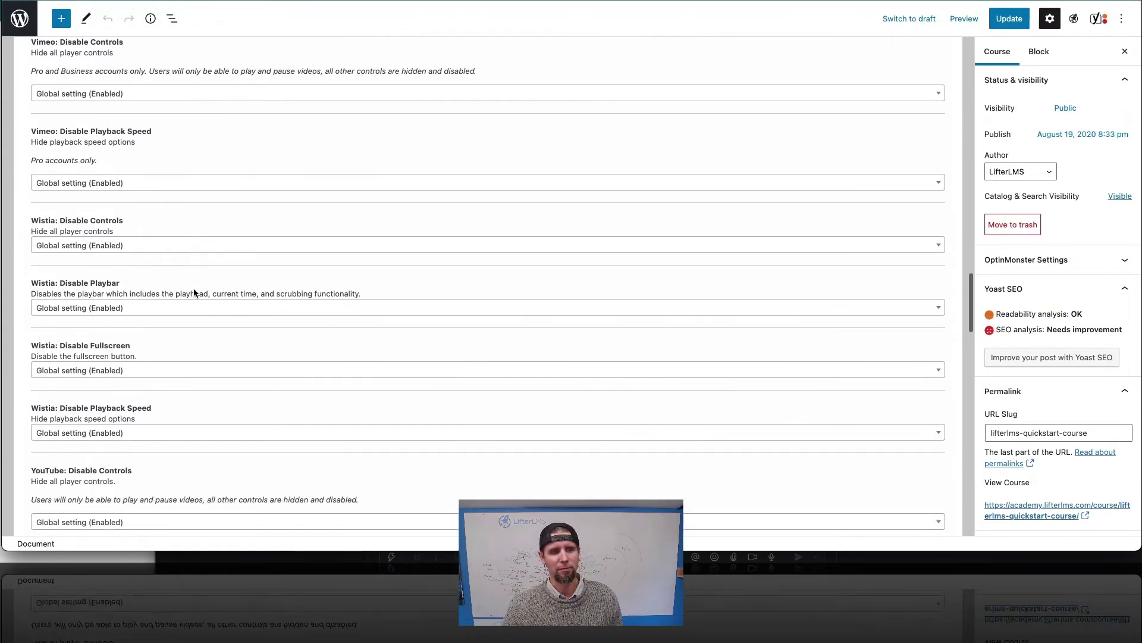
scroll(194, 291, "down", 1)
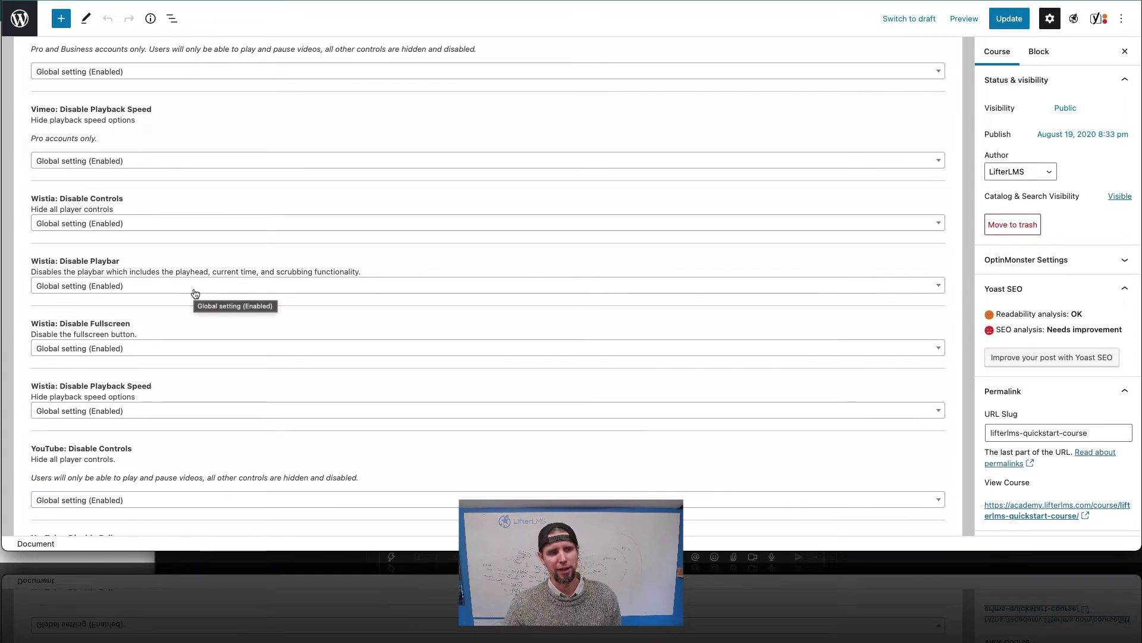
scroll(194, 292, "up", 14)
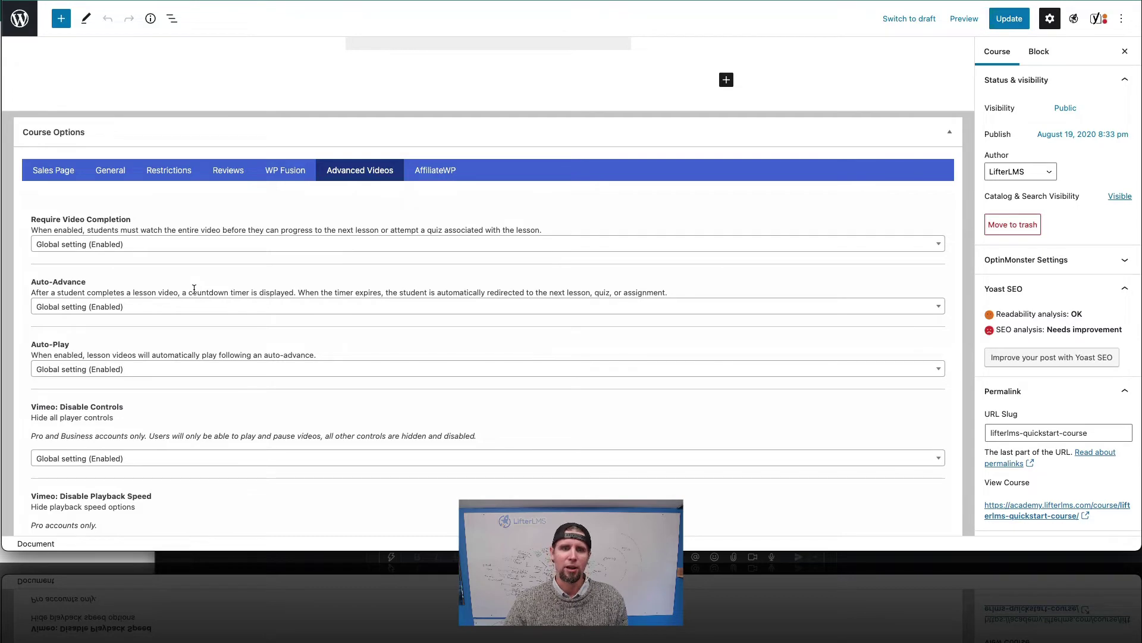
scroll(194, 289, "up", 20)
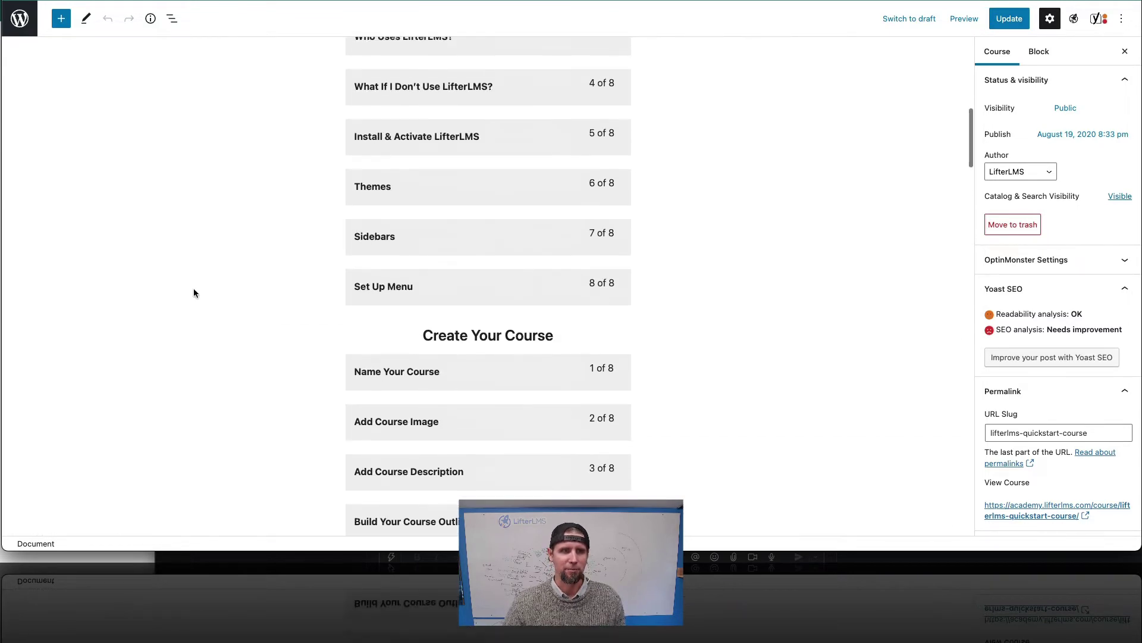
scroll(194, 293, "up", 10)
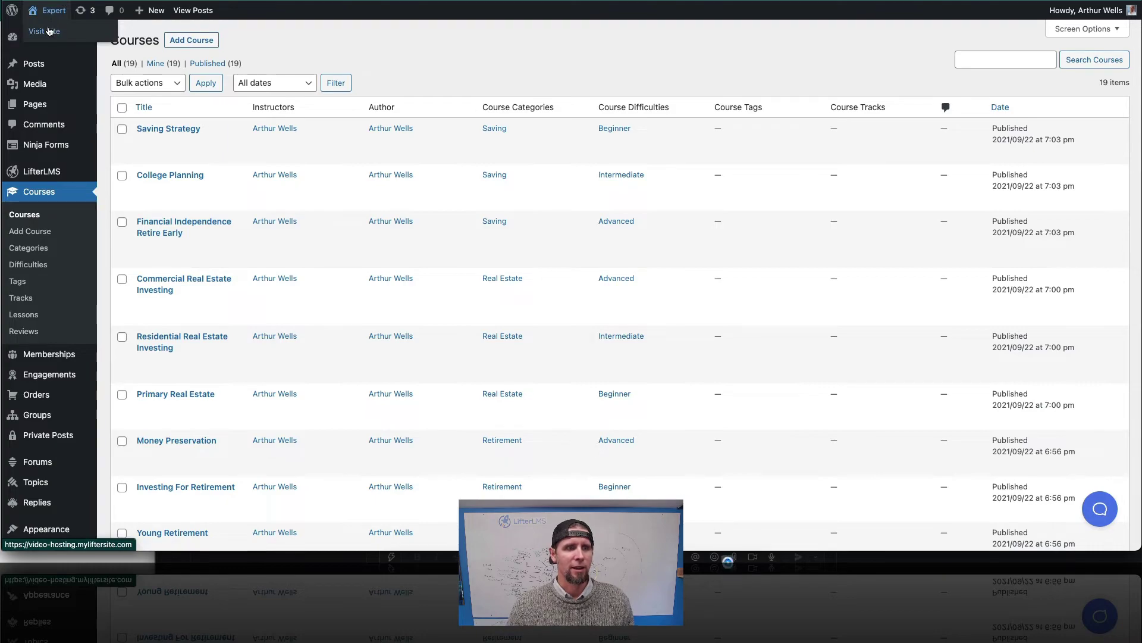
Visit the demo course site's public home page and look over its full length.
left_click(50, 31)
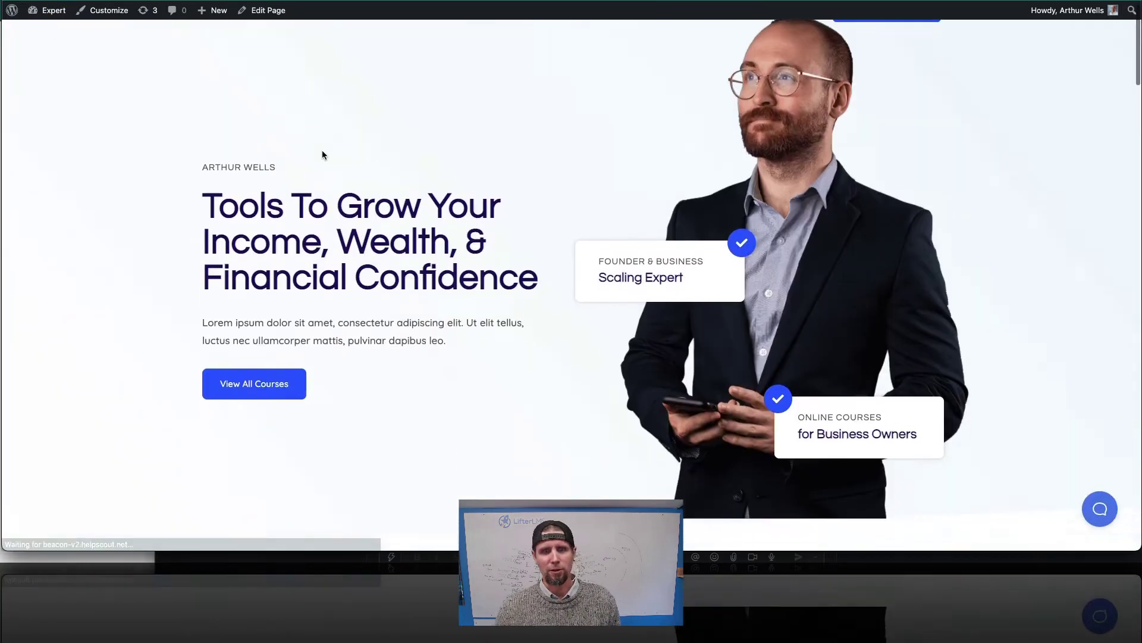
scroll(322, 153, "down", 15)
scroll(323, 155, "down", 15)
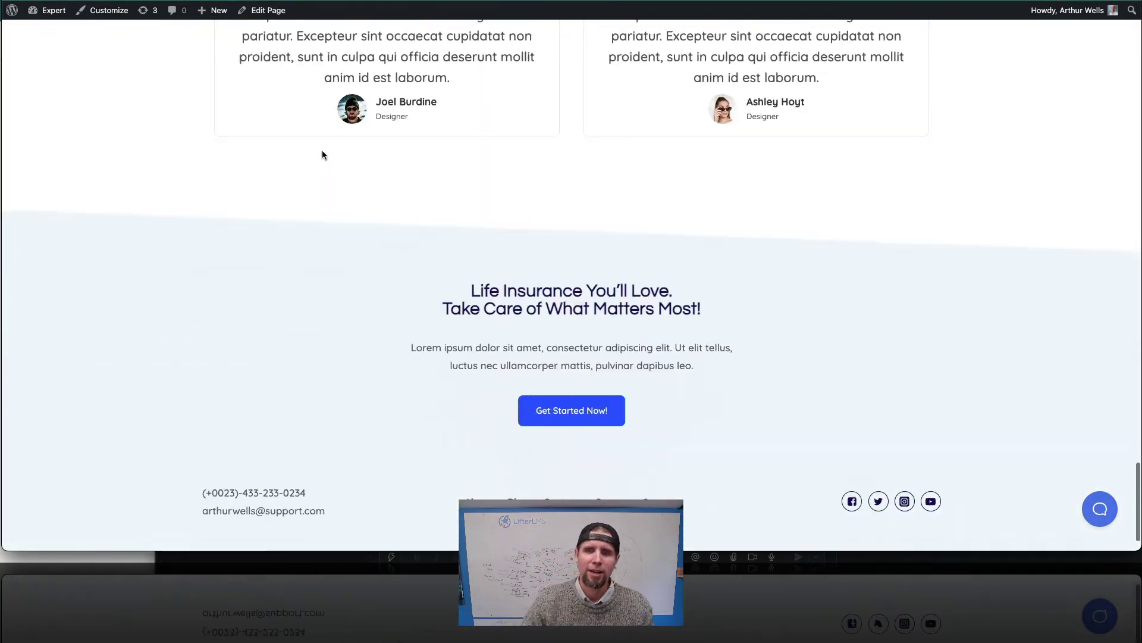
scroll(323, 155, "up", 17)
scroll(323, 150, "up", 15)
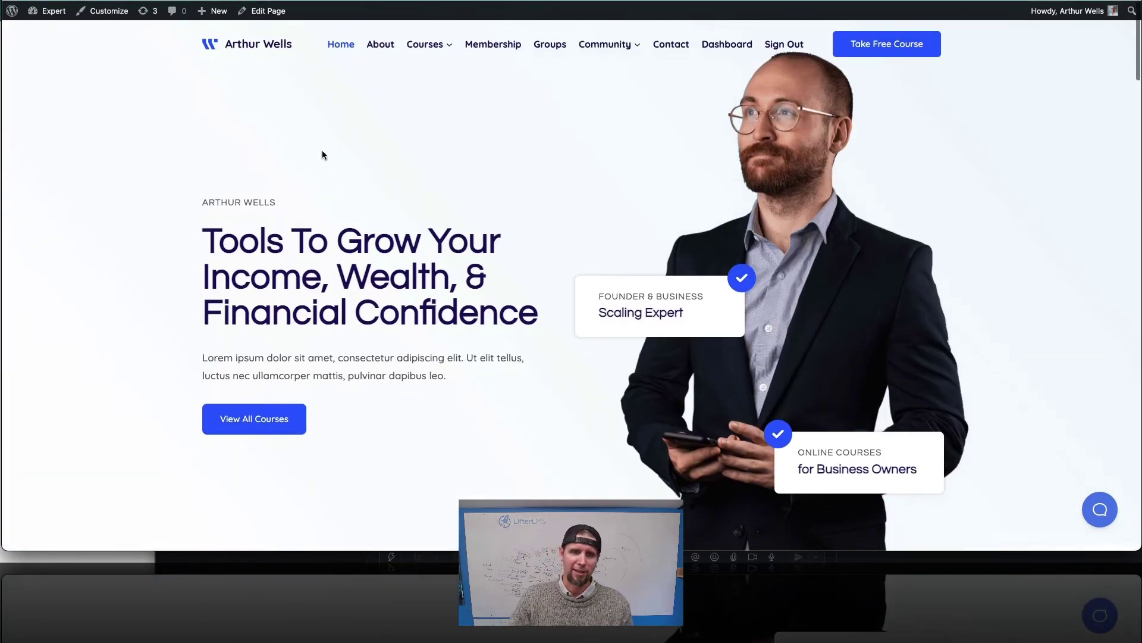
Look through the site's course catalog and the Academy membership page with its pricing plans.
left_click(419, 49)
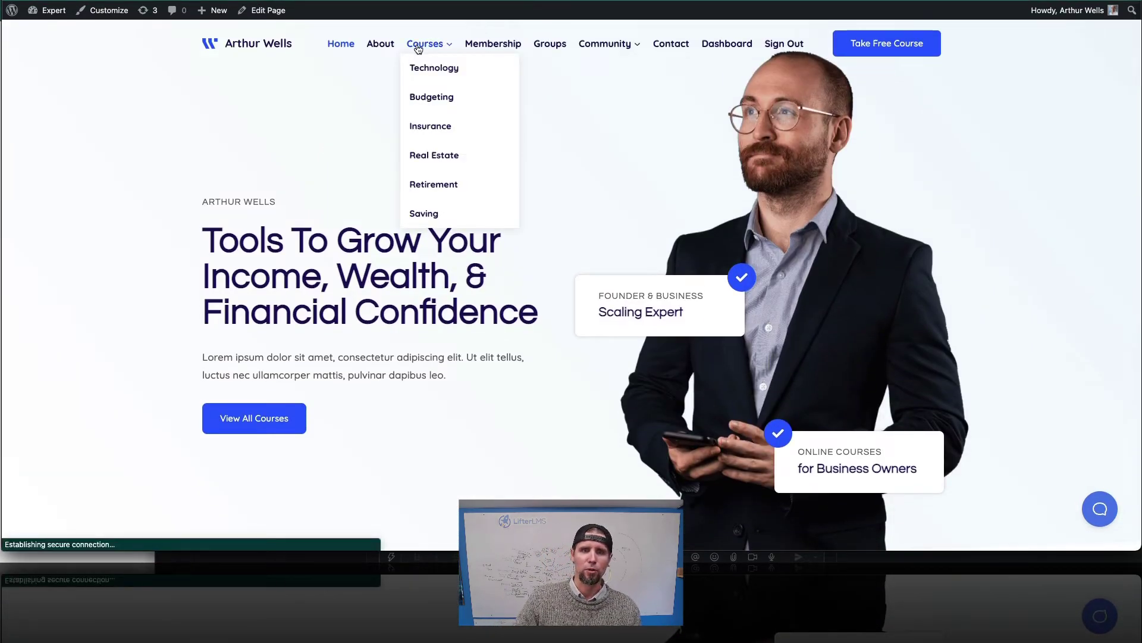
scroll(453, 271, "down", 9)
scroll(452, 271, "up", 10)
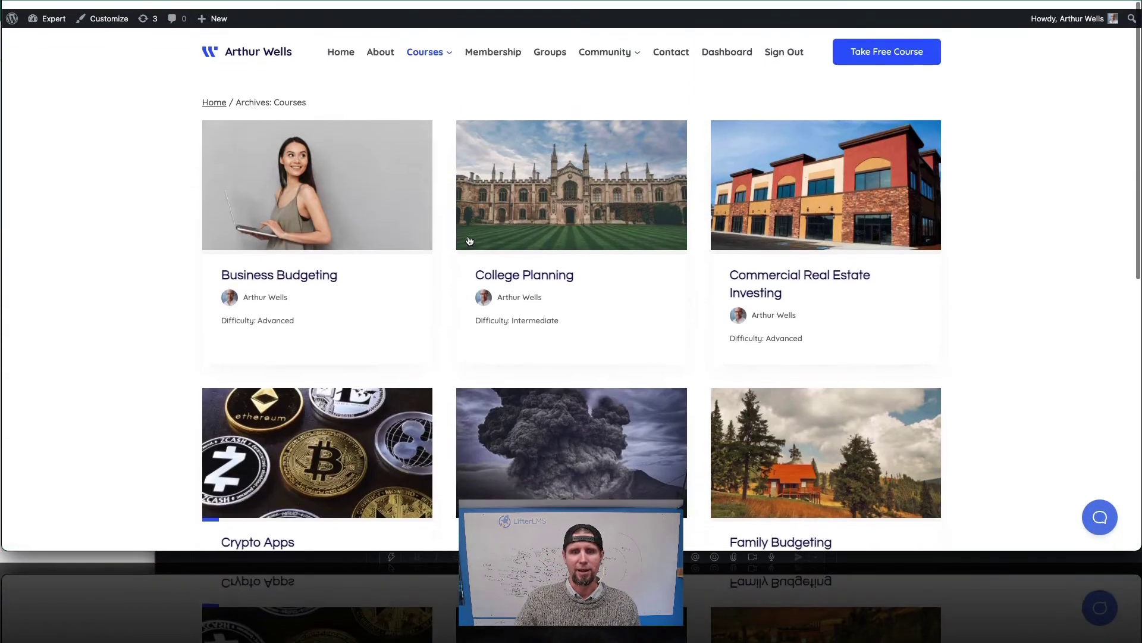
left_click(506, 50)
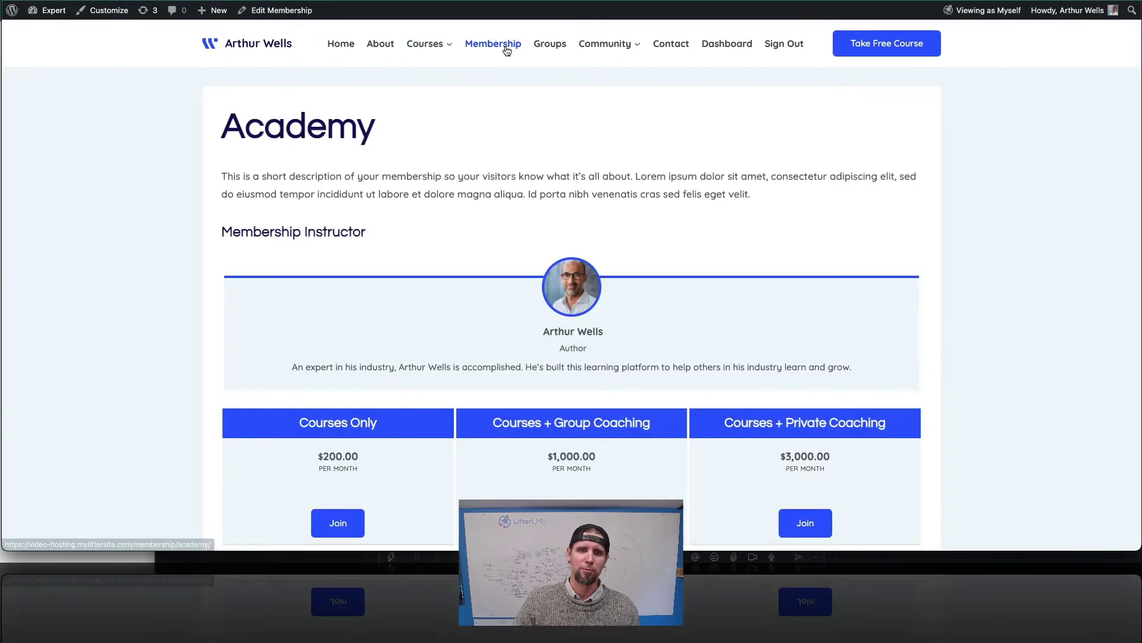
scroll(506, 50, "down", 5)
scroll(506, 50, "up", 5)
Open the Crypto Apps course from the Technology category and find its lesson outline.
mouse_move(416, 45)
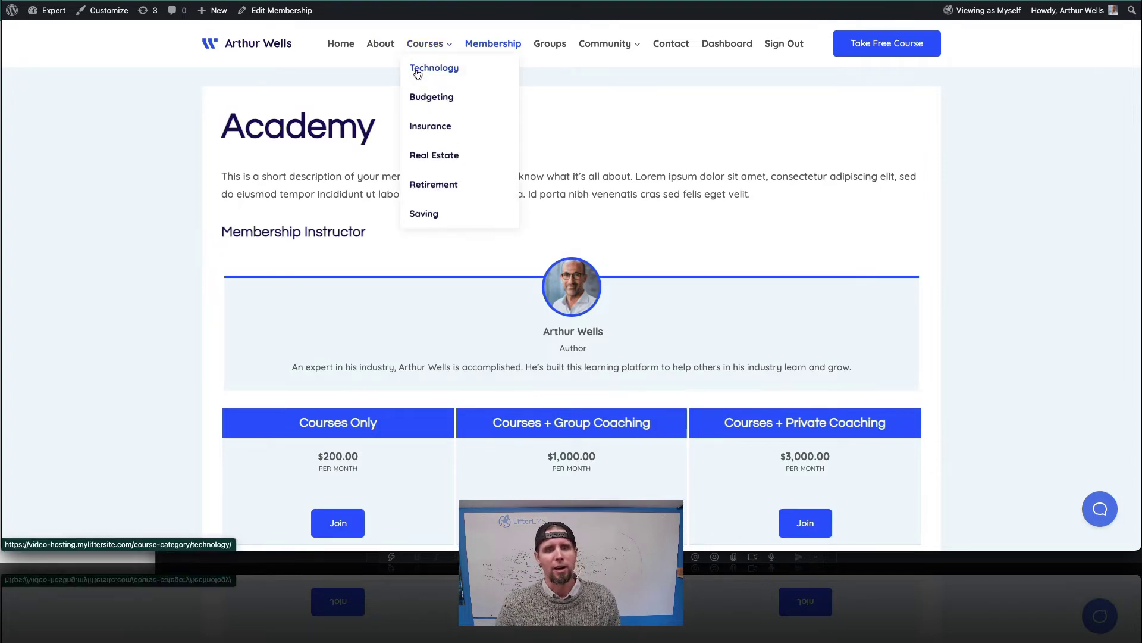
left_click(418, 70)
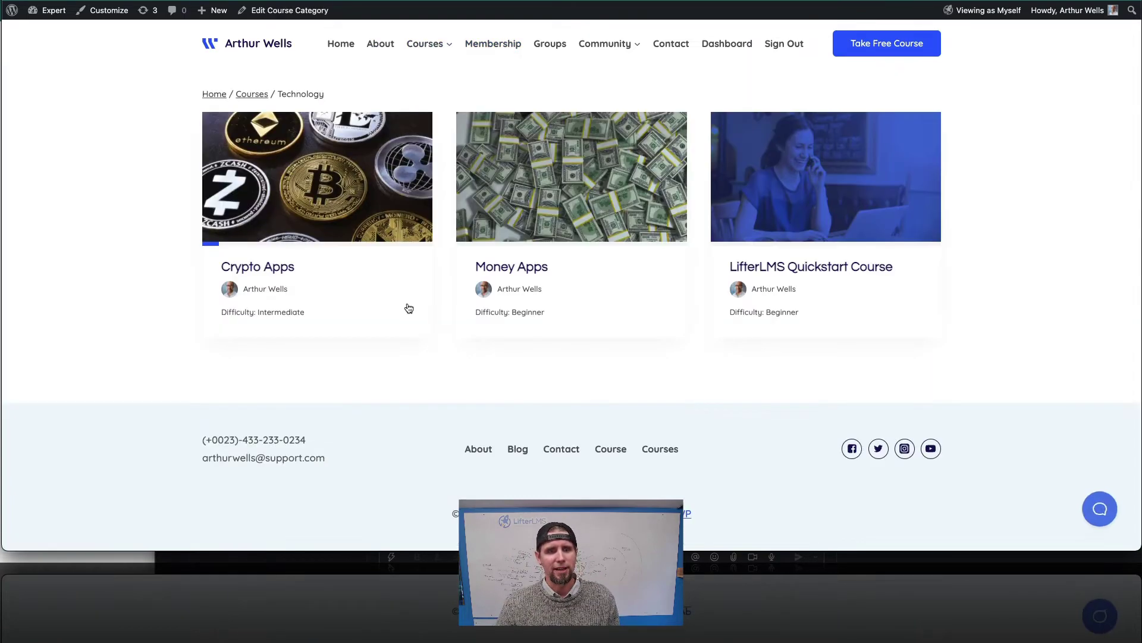
left_click(289, 272)
scroll(289, 272, "down", 10)
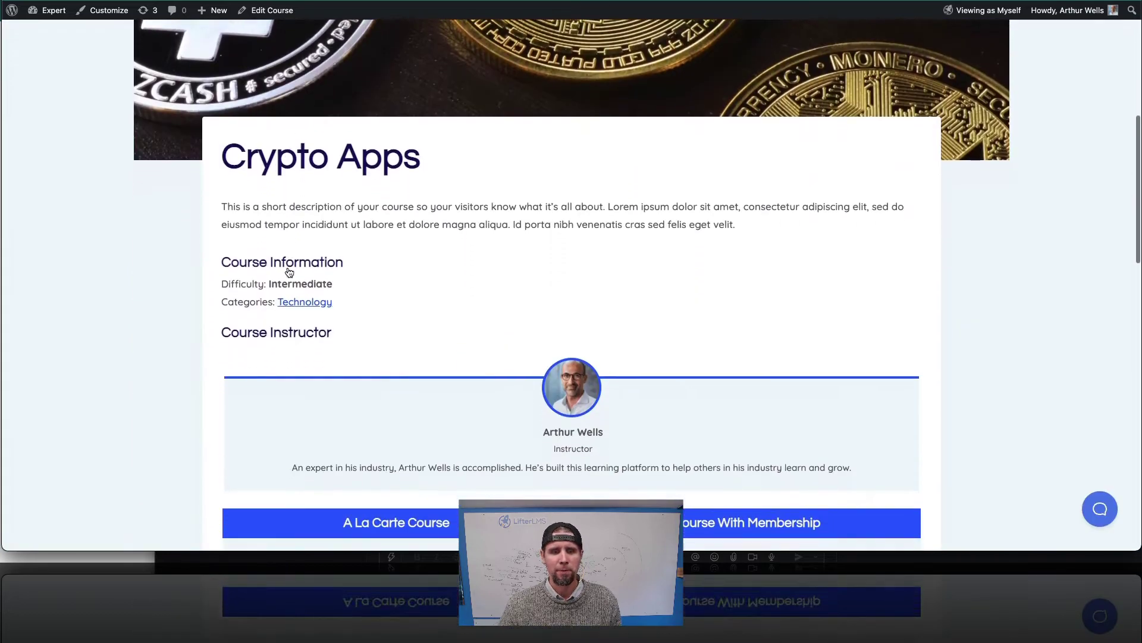
scroll(357, 327, "down", 2)
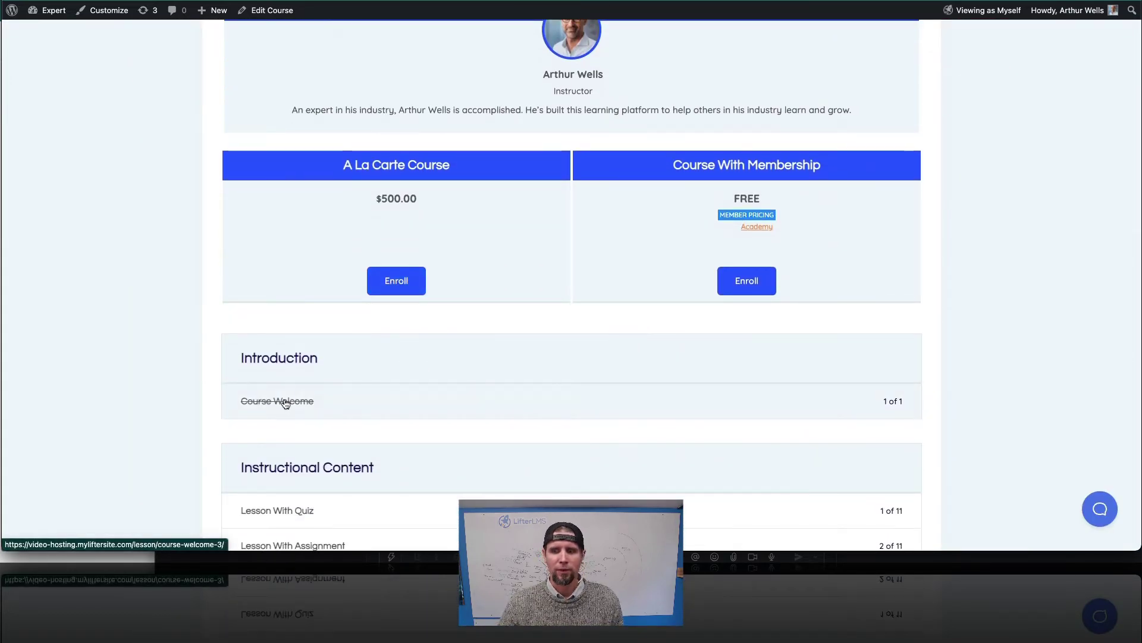
Open the Course Welcome lesson in the Introduction section and view its embedded video.
left_click(286, 402)
scroll(520, 416, "down", 2)
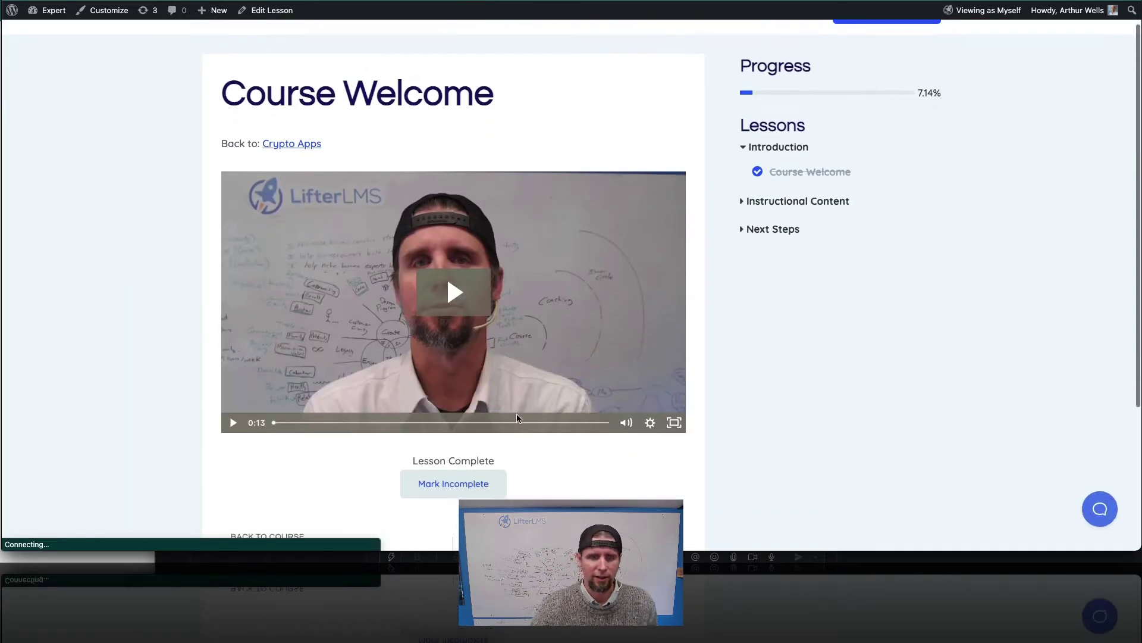
scroll(312, 34, "down", 1)
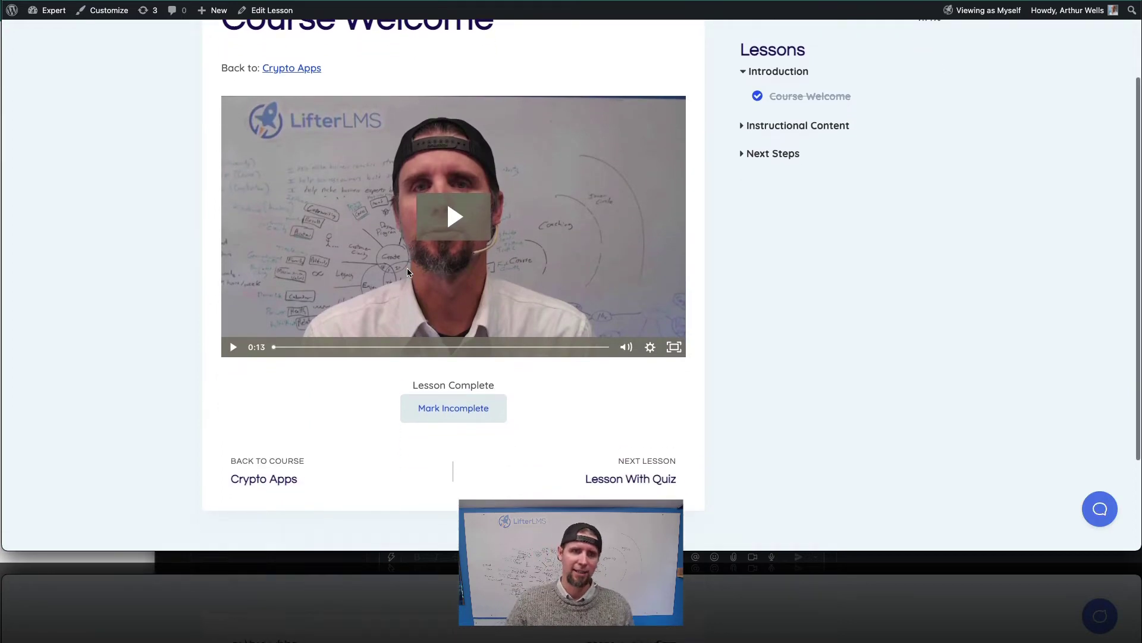
Open the Course Welcome lesson for editing, dismiss the block editor welcome guide and find the Video Embed Url setting.
left_click(278, 11)
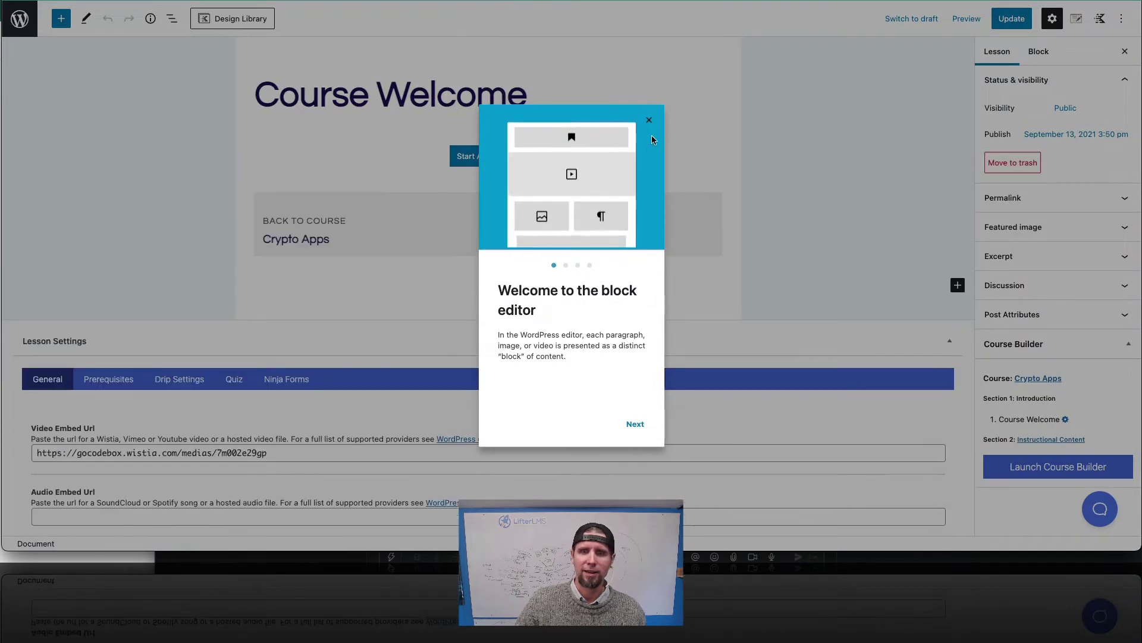
left_click(650, 122)
scroll(648, 128, "down", 2)
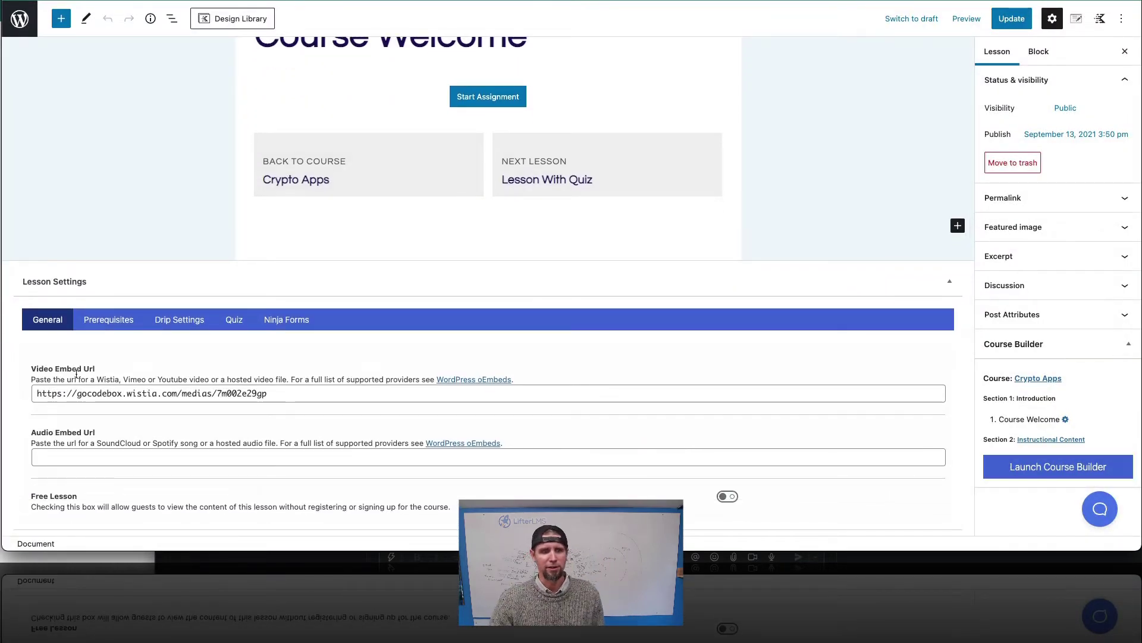
Copy the Wistia link from the Video Embed Url and embed it as a block directly below the lesson title.
left_click_drag(268, 394, 159, 364)
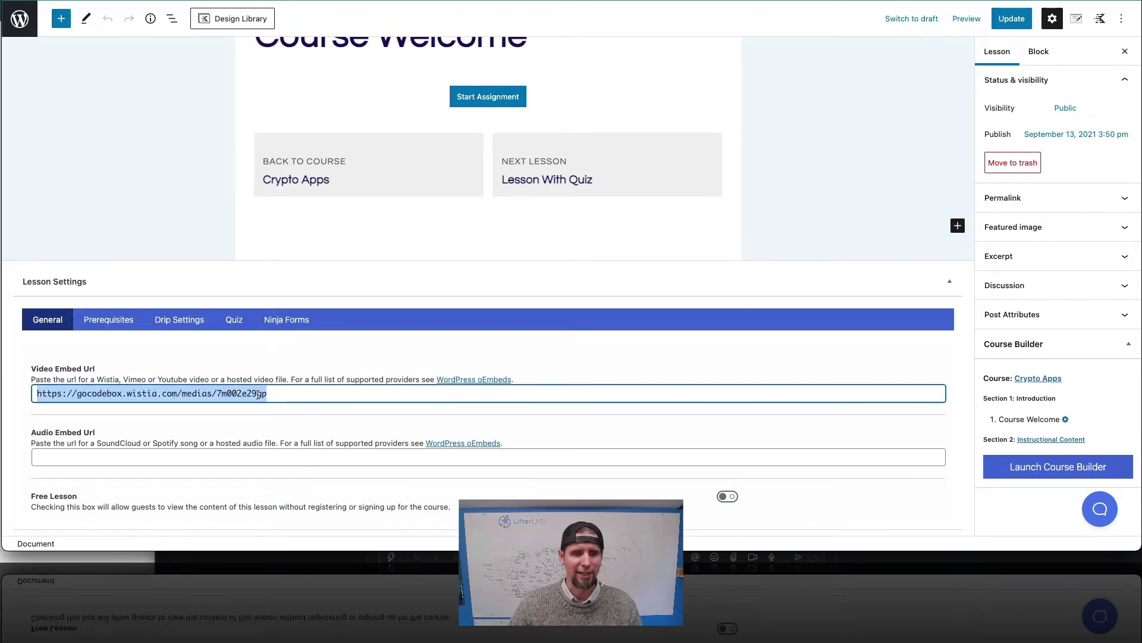
scroll(464, 390, "up", 2)
left_click(581, 105)
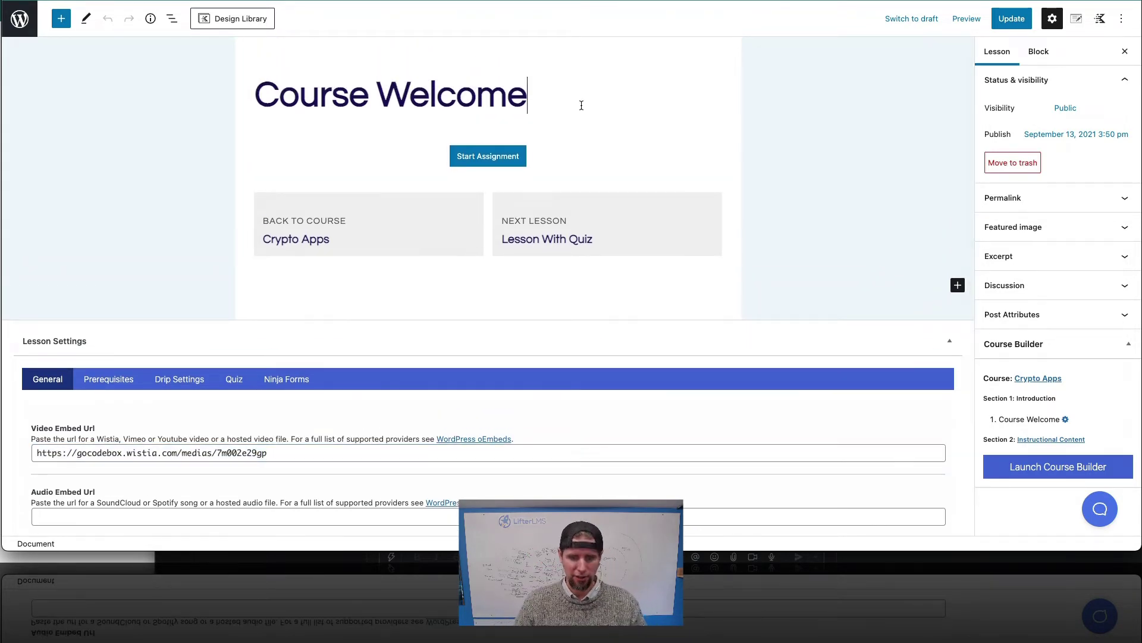
key("Return")
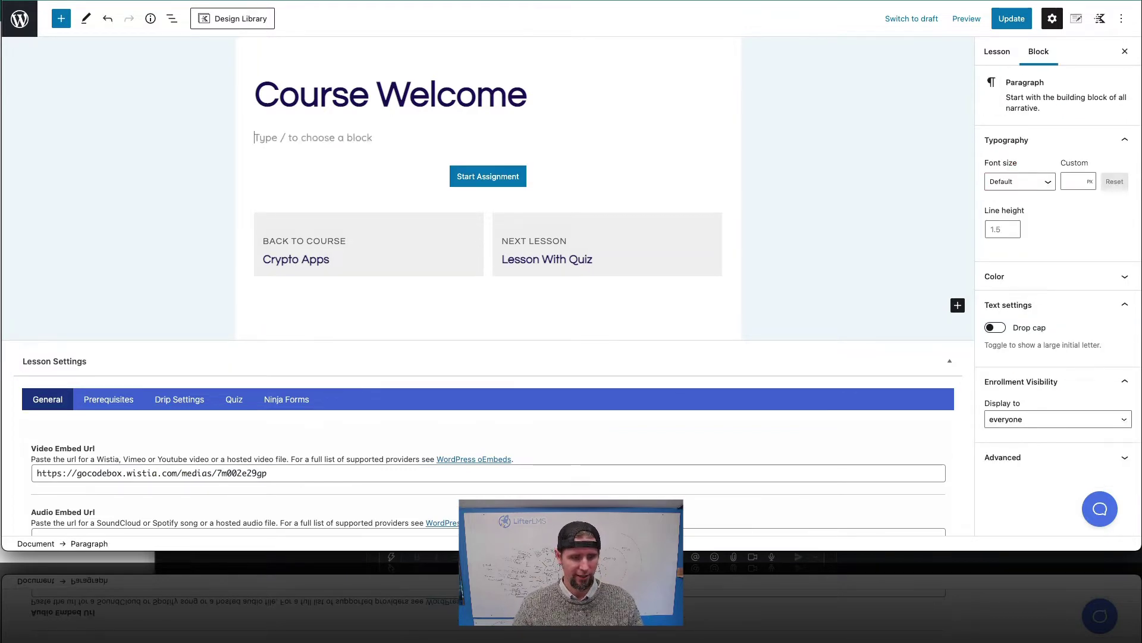
key("ctrl+v")
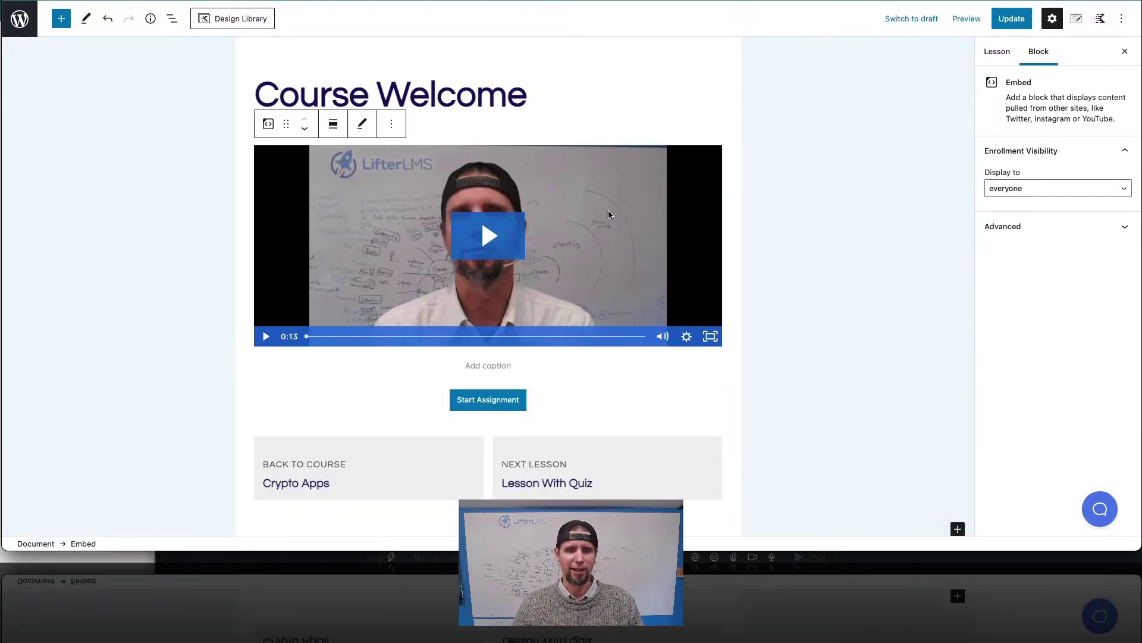
Remove the embedded video block from the lesson content and review the Video Embed Url setting.
left_click(391, 124)
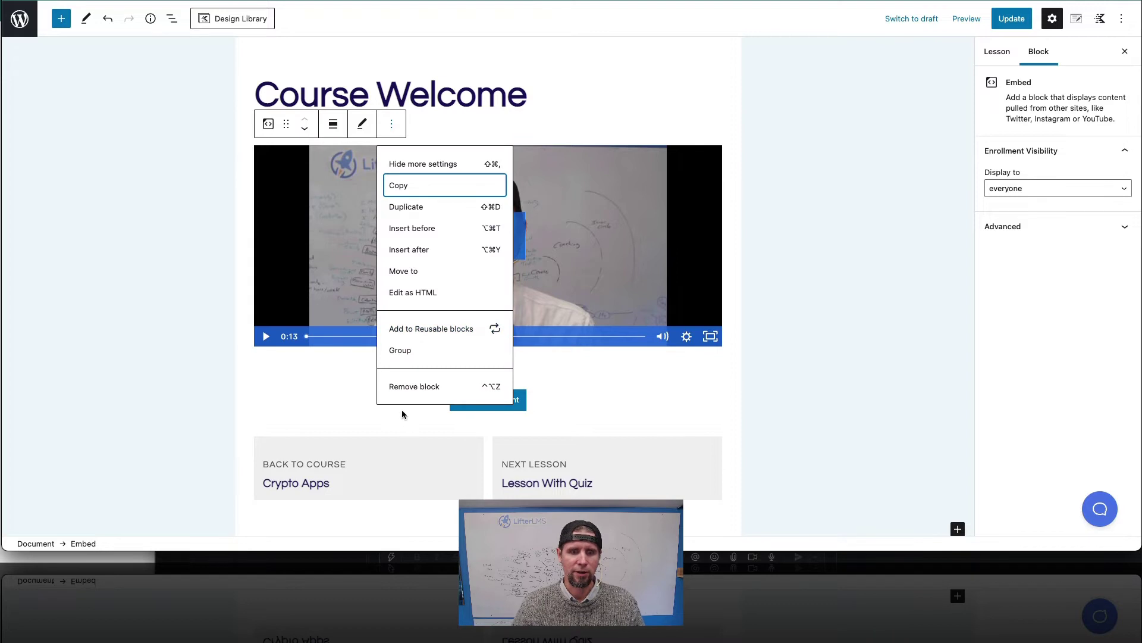
left_click(399, 391)
scroll(406, 409, "down", 2)
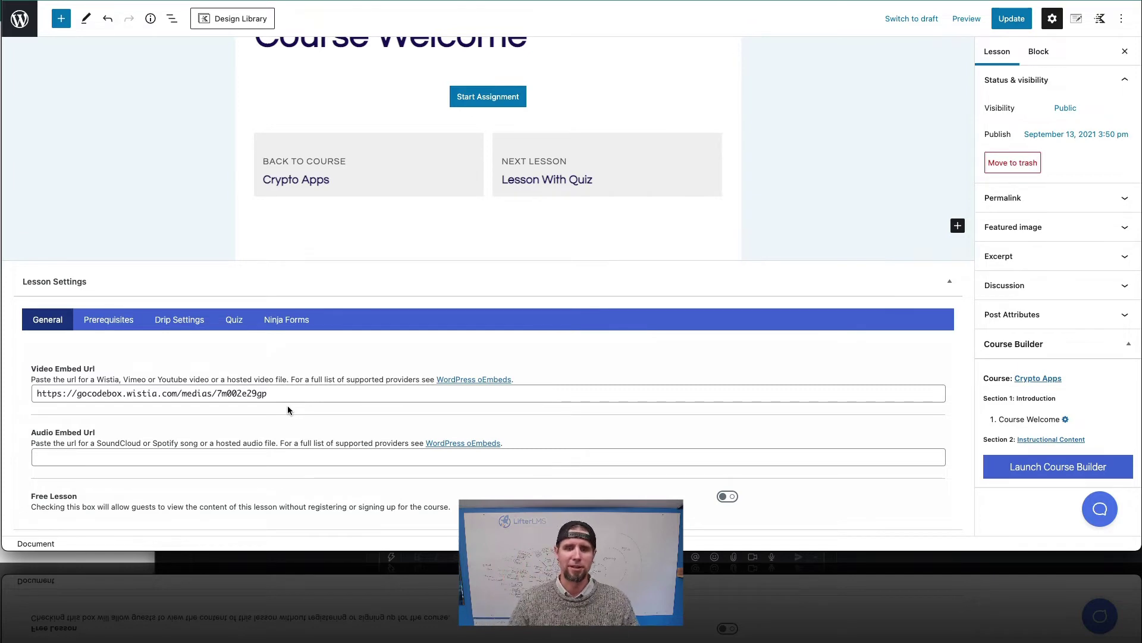
scroll(287, 410, "up", 2)
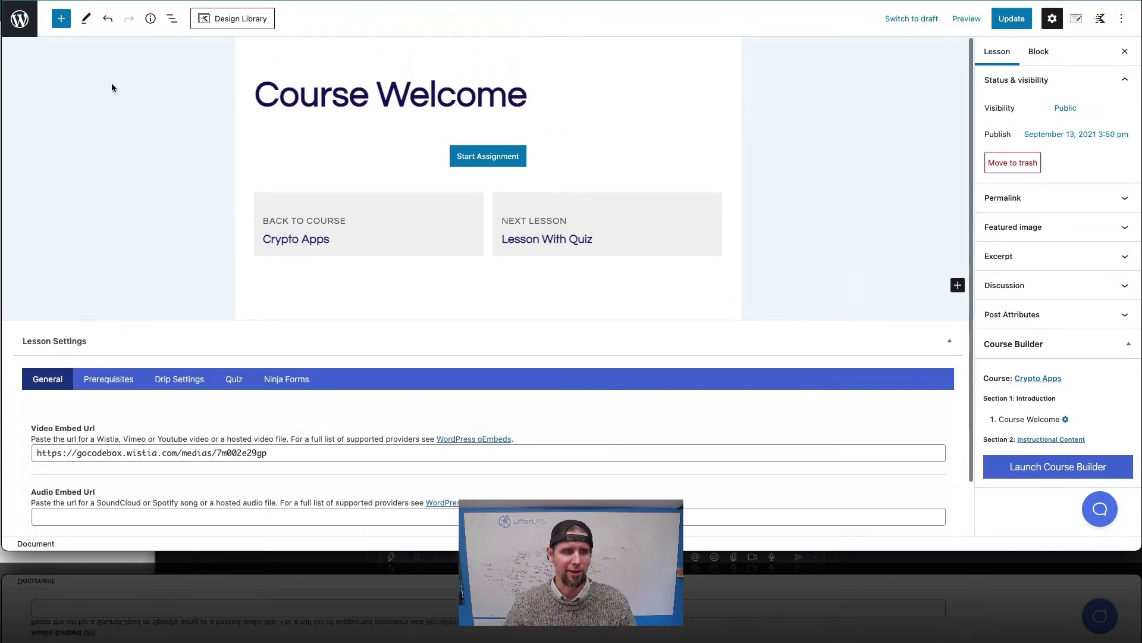
Leave the lesson editor without saving the changes and open the list of all courses.
left_click(18, 21)
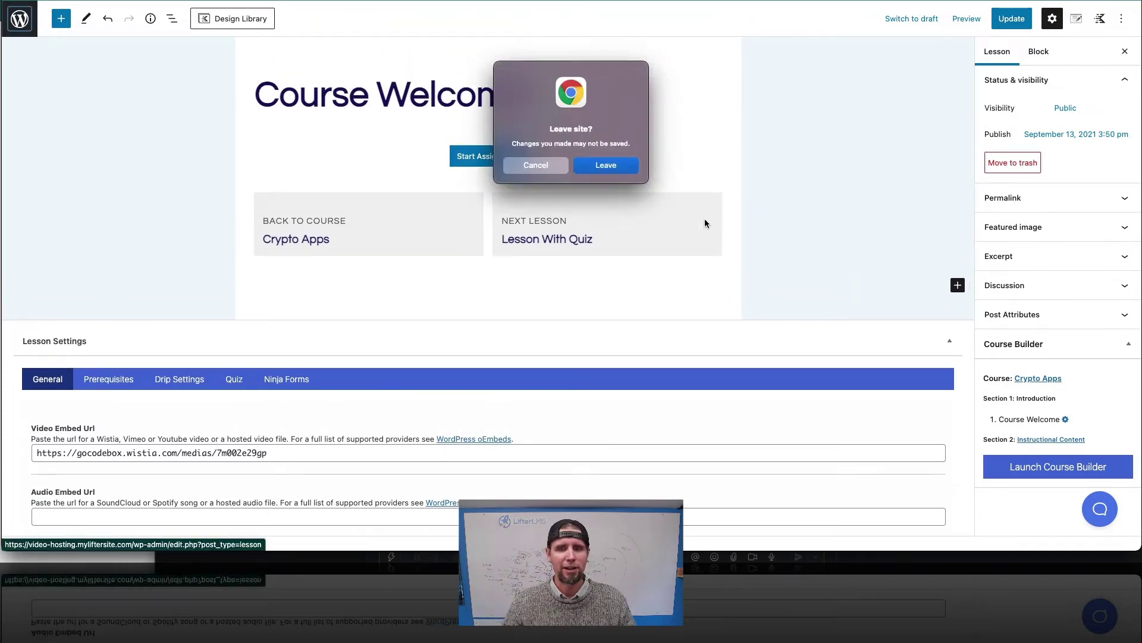
left_click(609, 166)
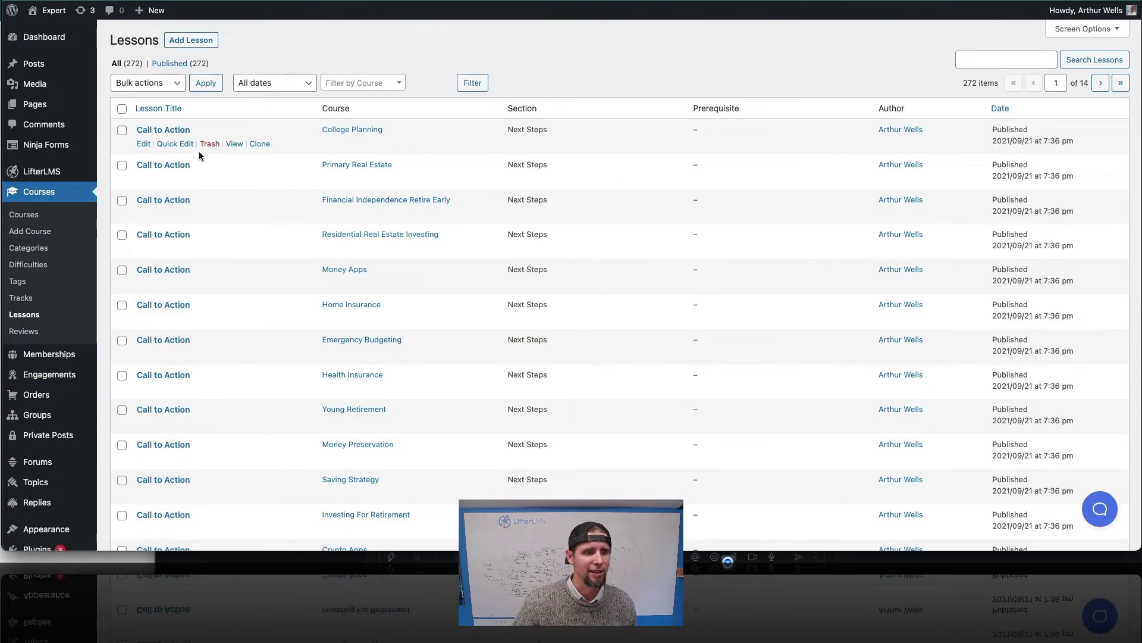
left_click(36, 214)
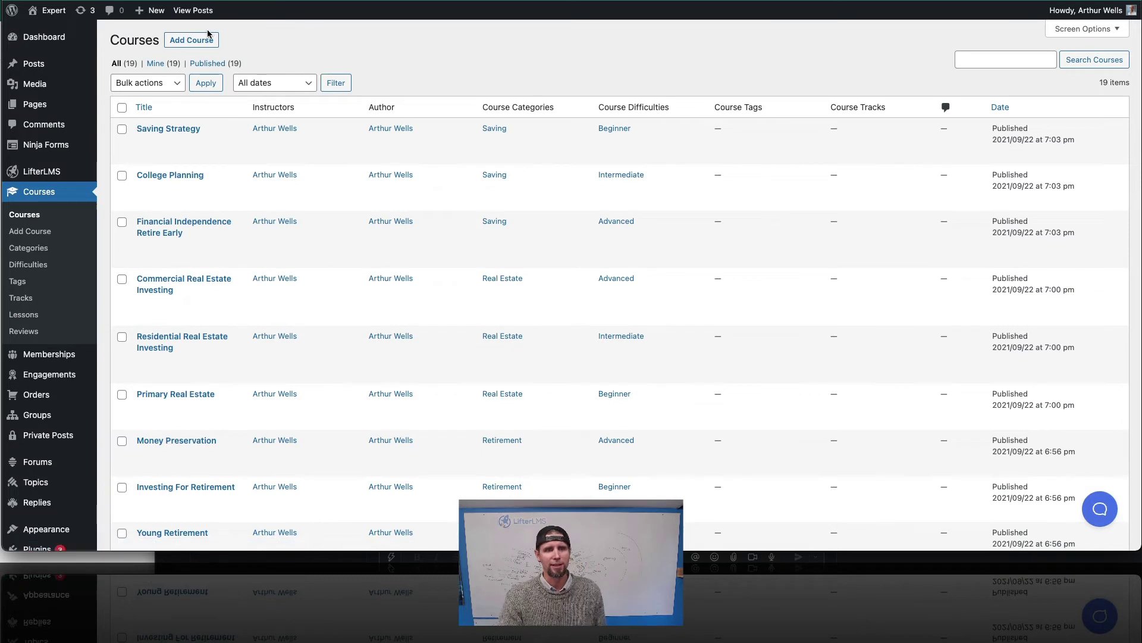
Create a new course titled "Awesome Course" and publish it.
left_click(201, 41)
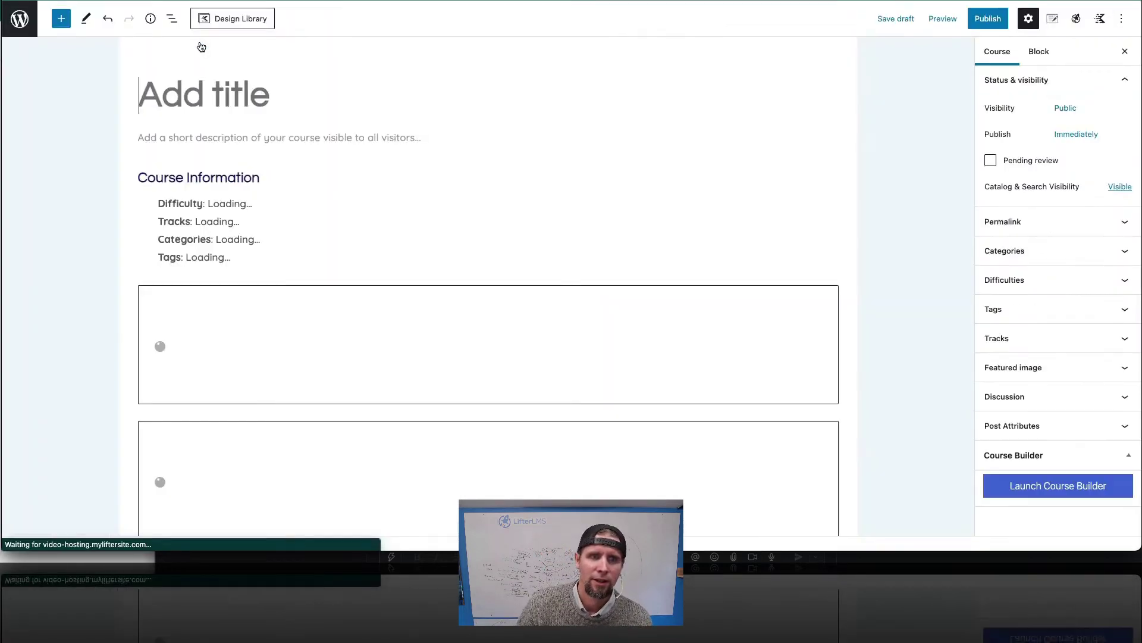
left_click(262, 116)
type("Sa")
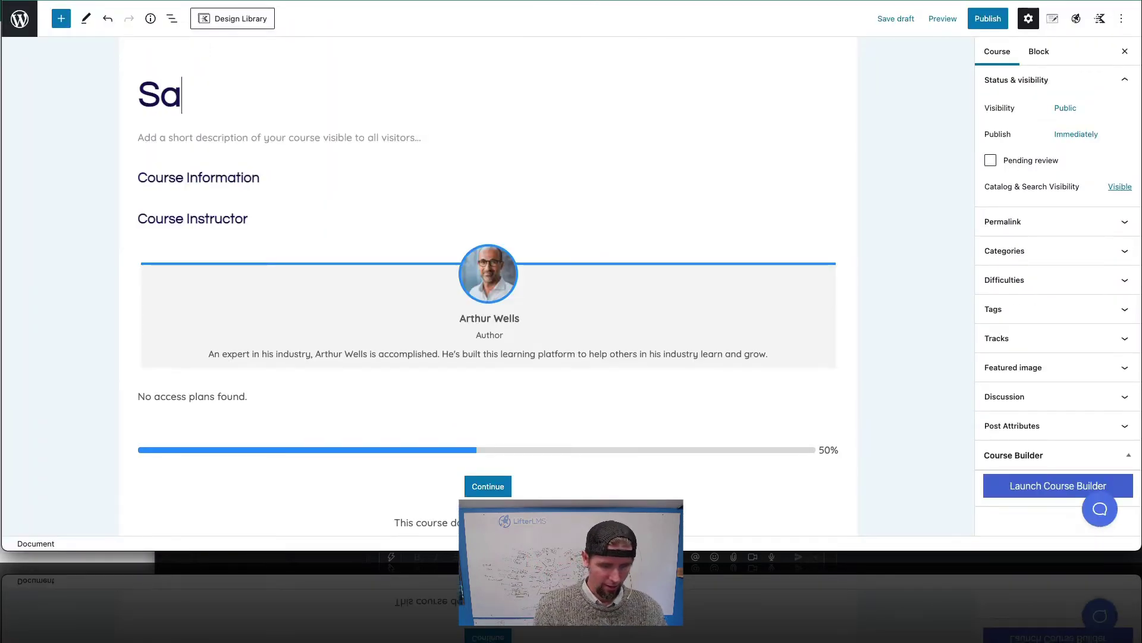
key("BackSpace")
key("BackSpace")
type("Awes")
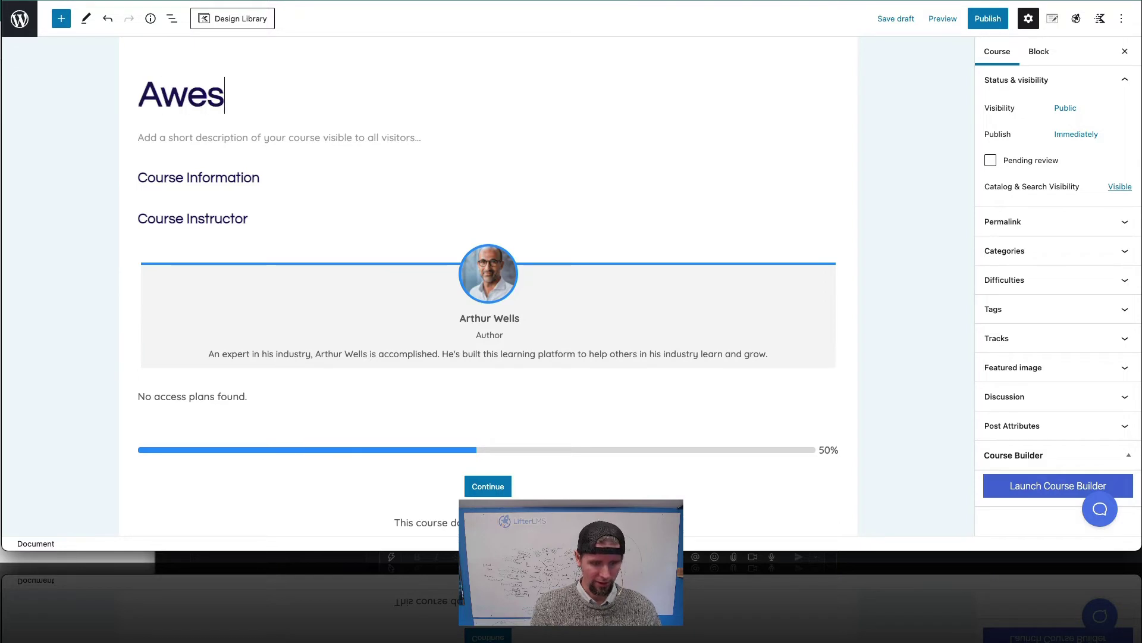
type("ome Course")
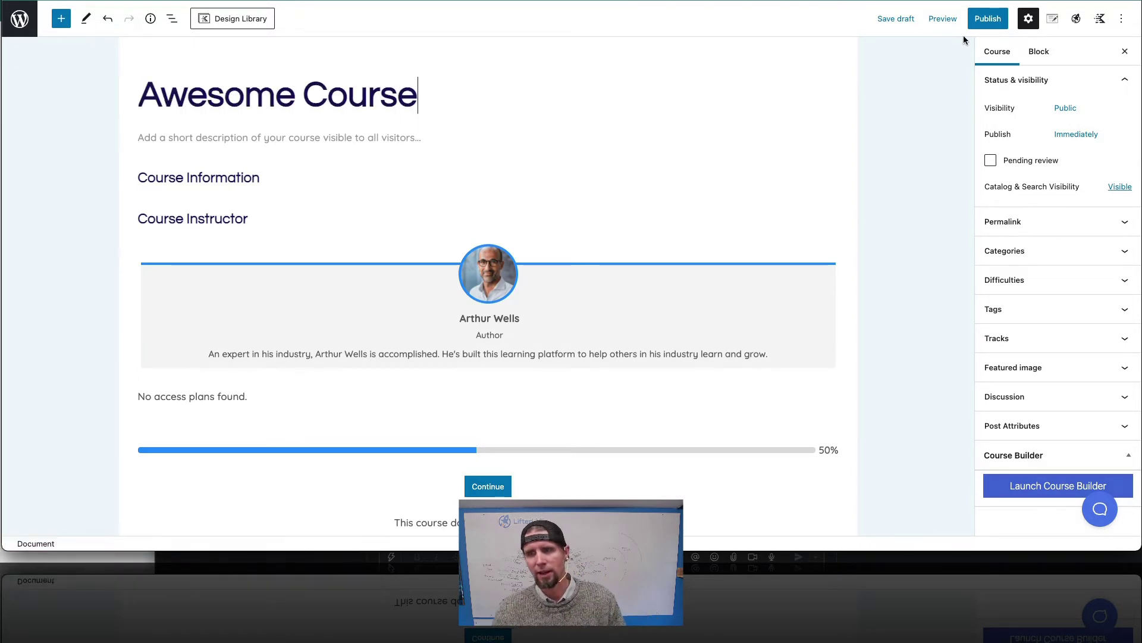
left_click(990, 18)
left_click(991, 16)
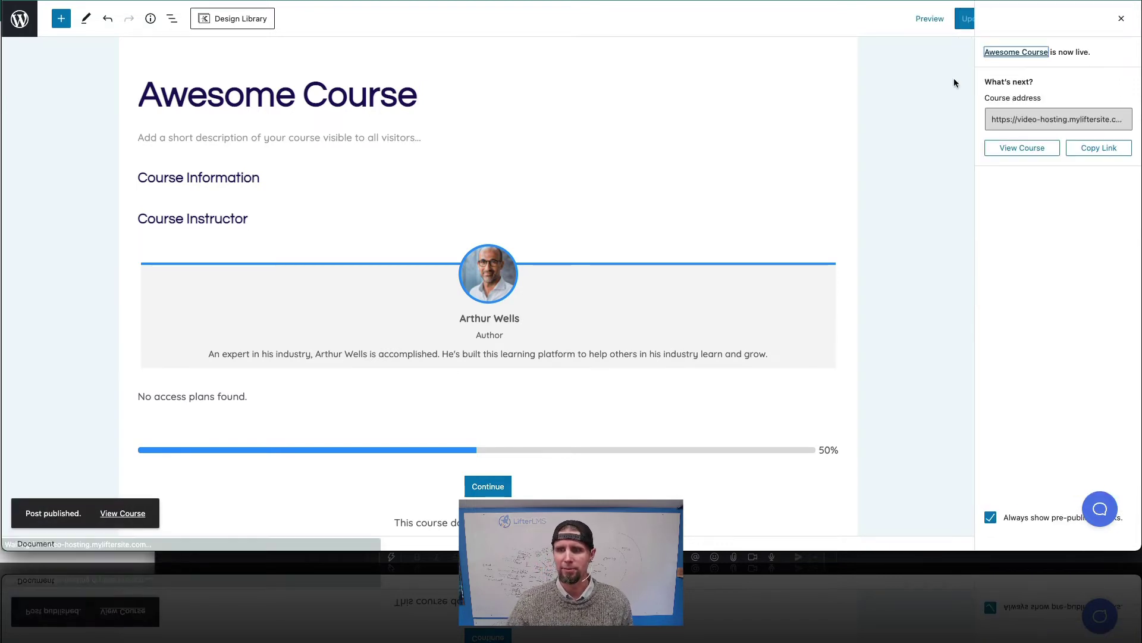
left_click(1121, 18)
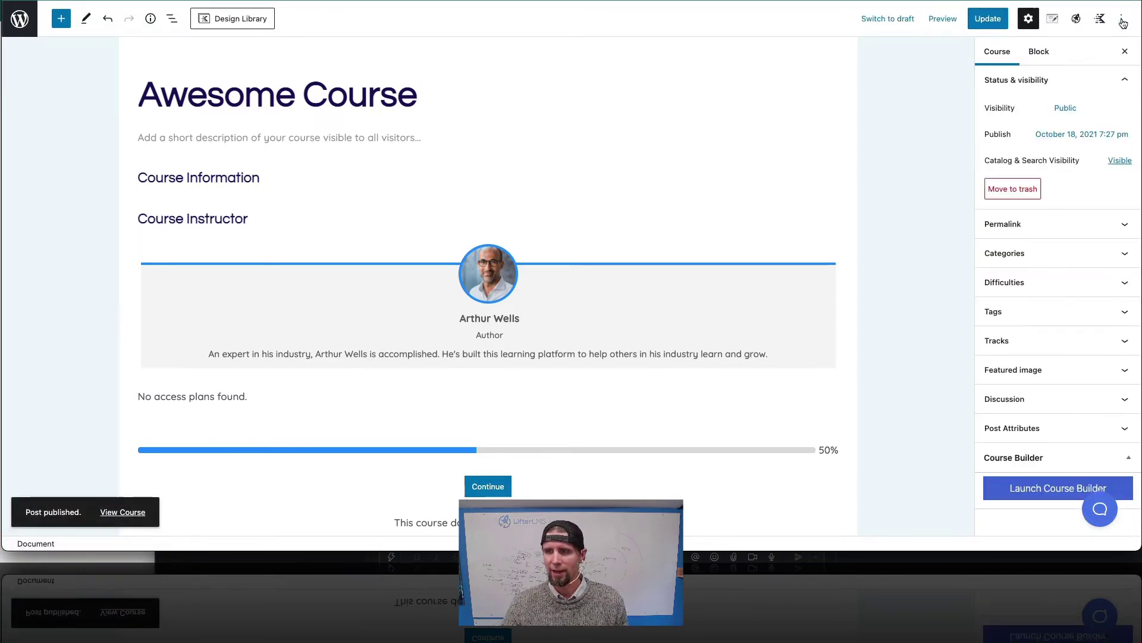
Launch the Course Builder for Awesome Course and add a first section with three new lessons.
left_click(1022, 489)
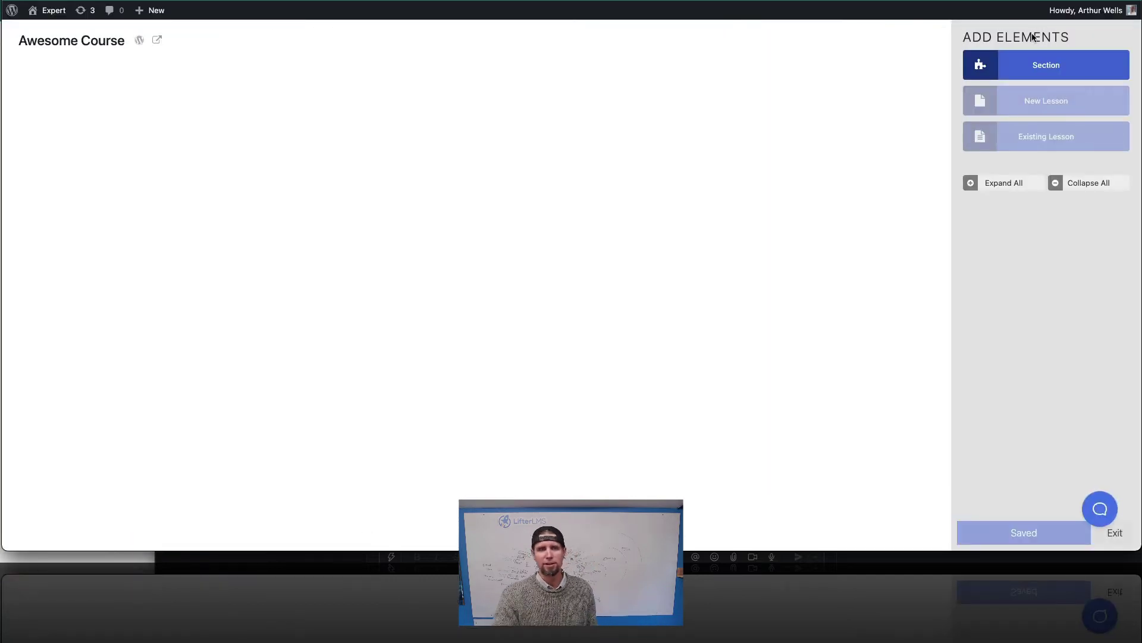
left_click(1008, 73)
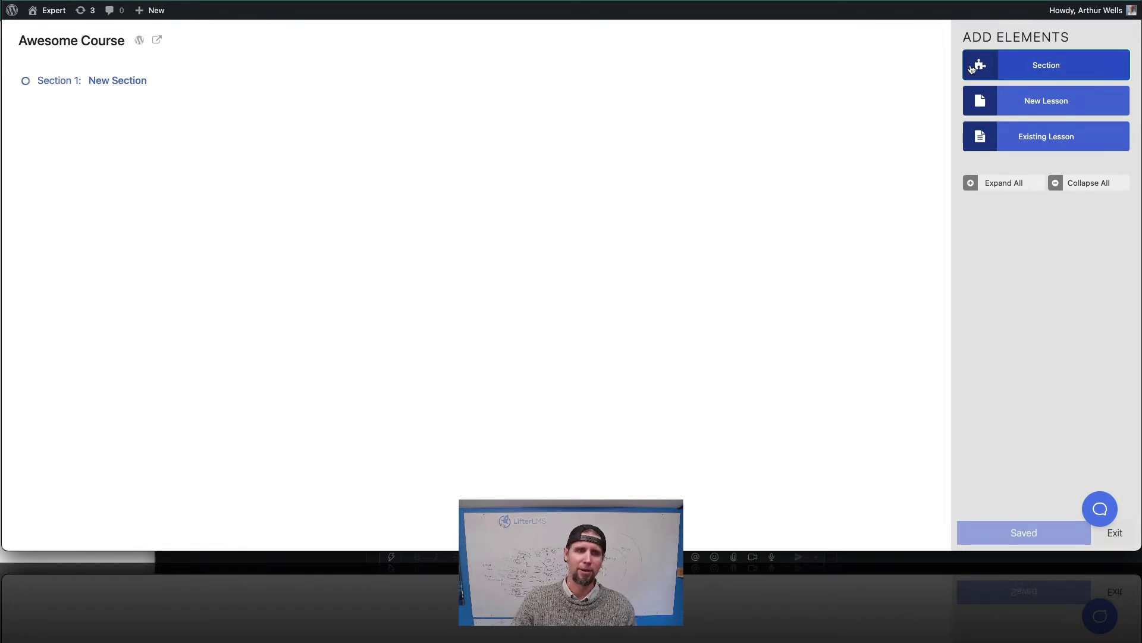
left_click(999, 107)
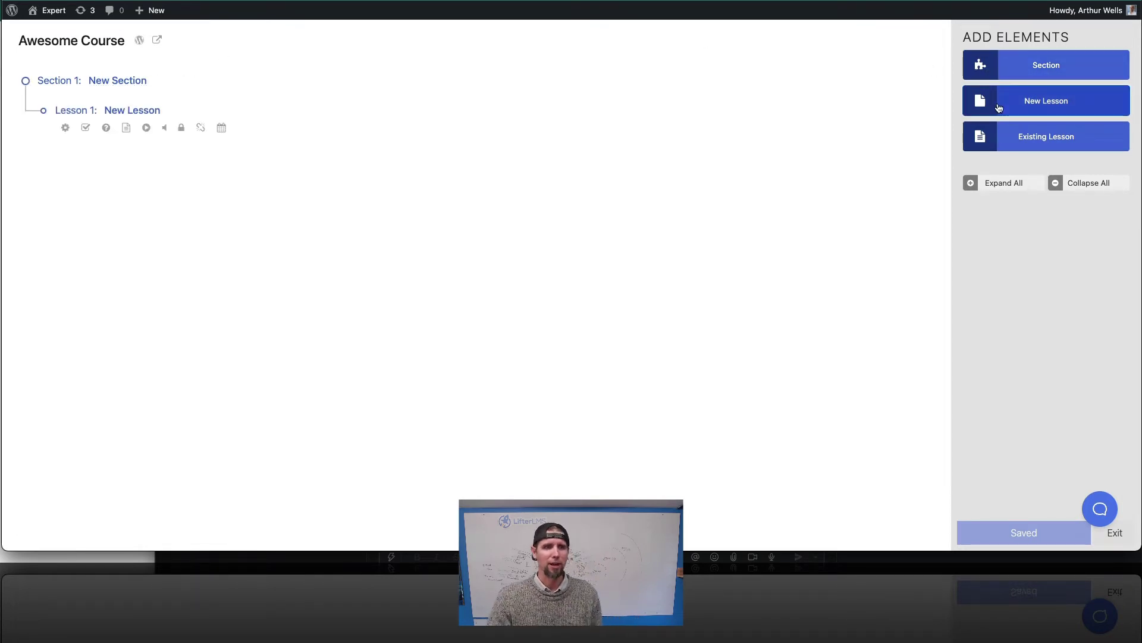
left_click(999, 107)
left_click(999, 107)
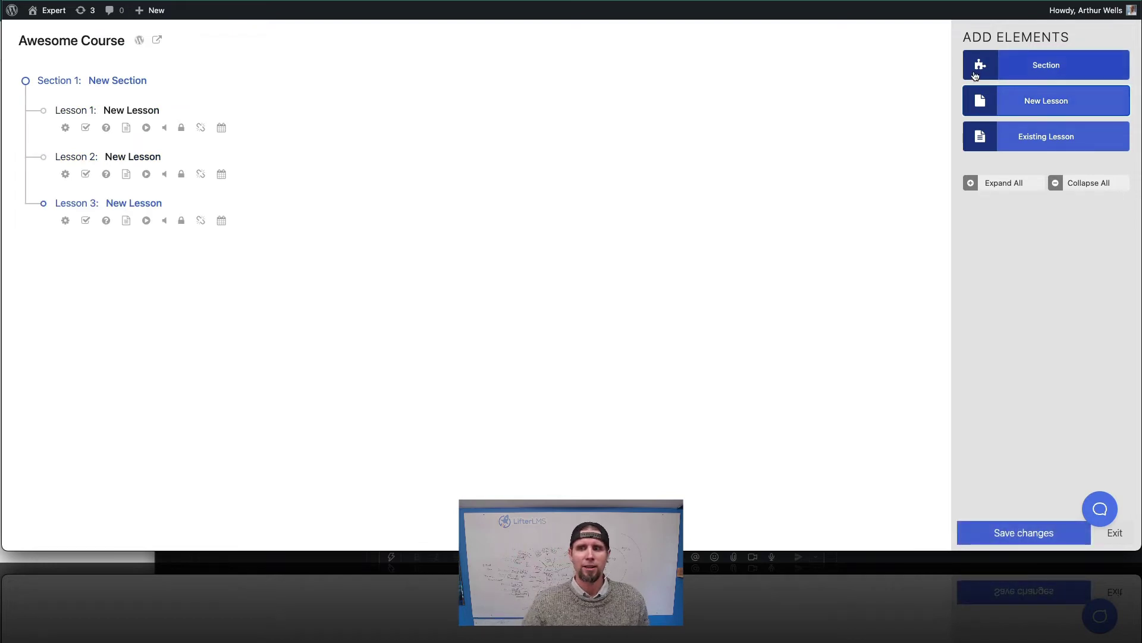
Add a second section with three new lessons and save the course outline.
left_click(975, 75)
left_click(979, 97)
left_click(978, 97)
left_click(979, 96)
left_click(975, 539)
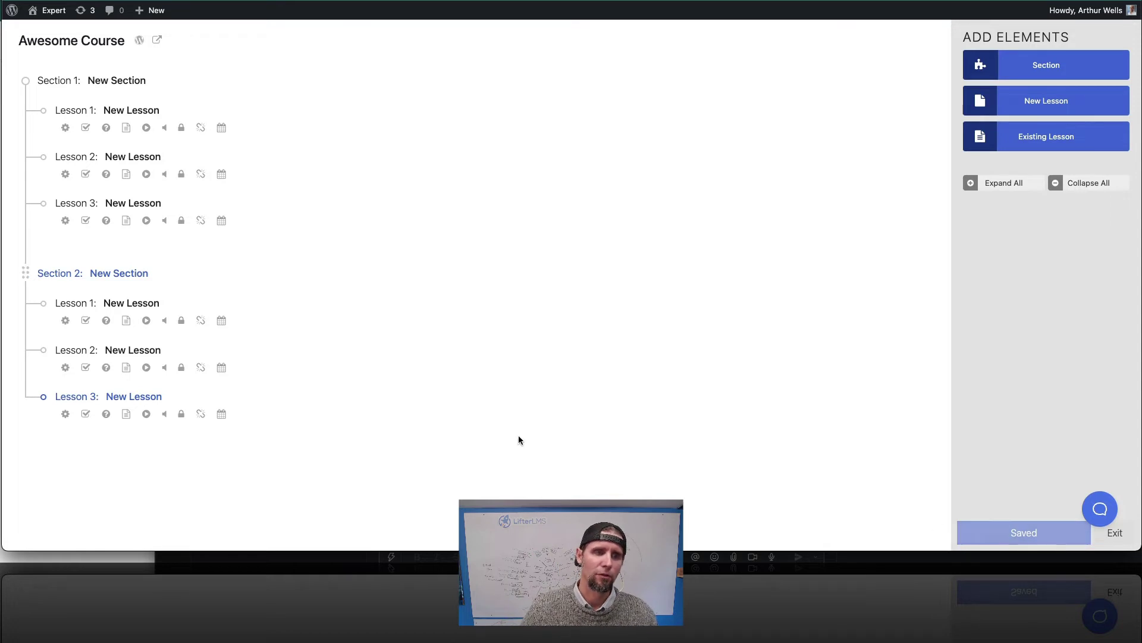
View the live Awesome Course page, review its syllabus and open the first lesson.
left_click(155, 40)
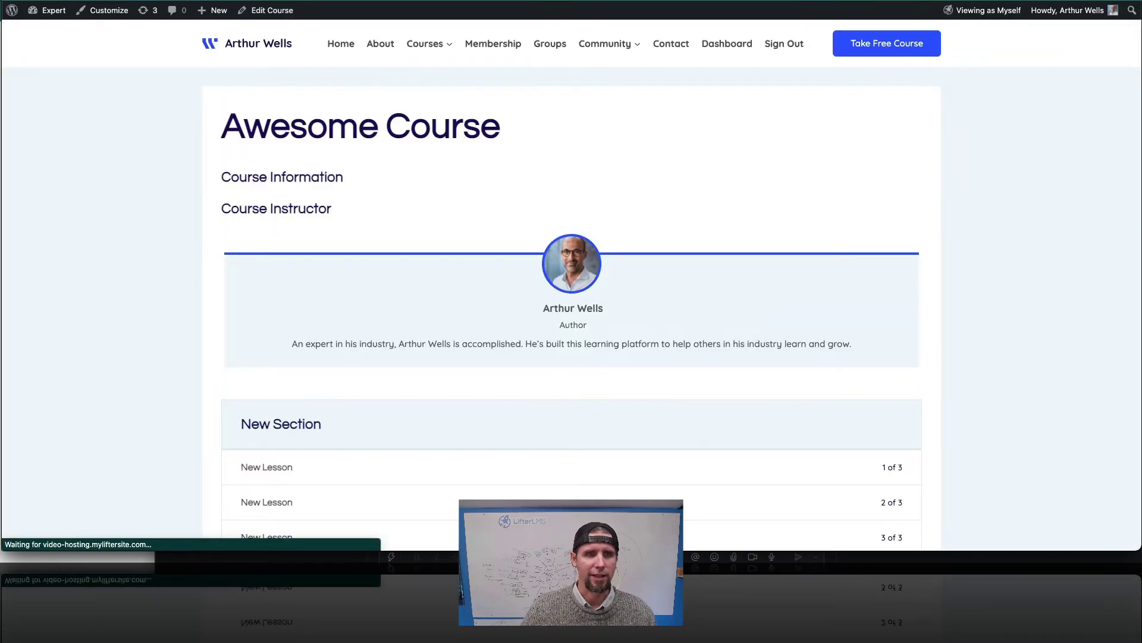
scroll(524, 319, "down", 7)
scroll(523, 324, "up", 6)
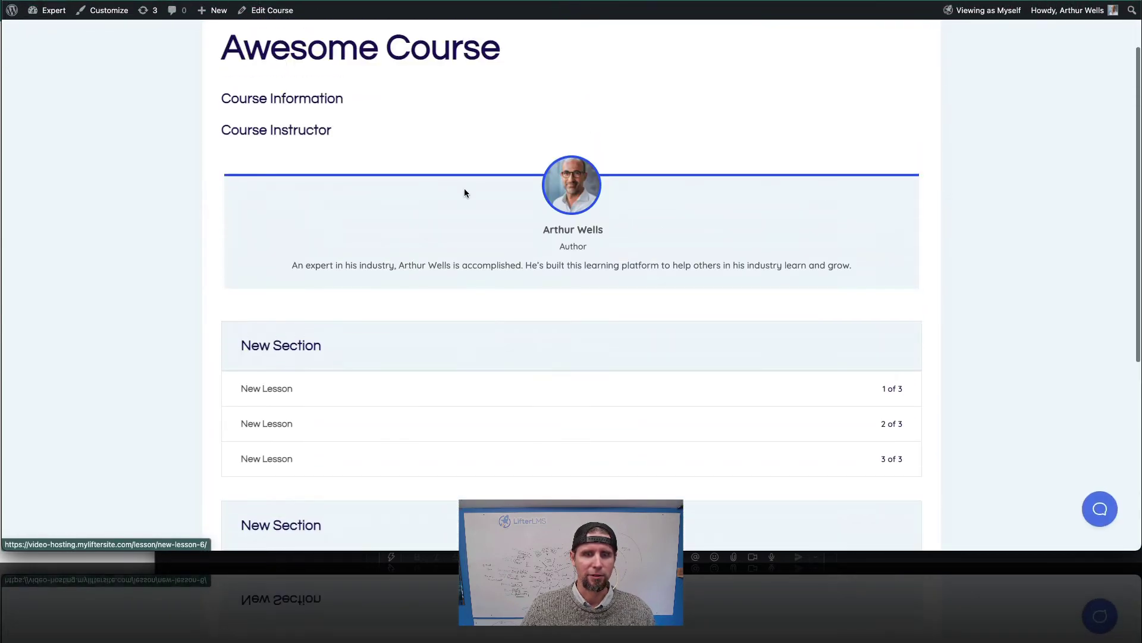
scroll(542, 360, "up", 3)
scroll(505, 357, "down", 1)
scroll(505, 357, "down", 1)
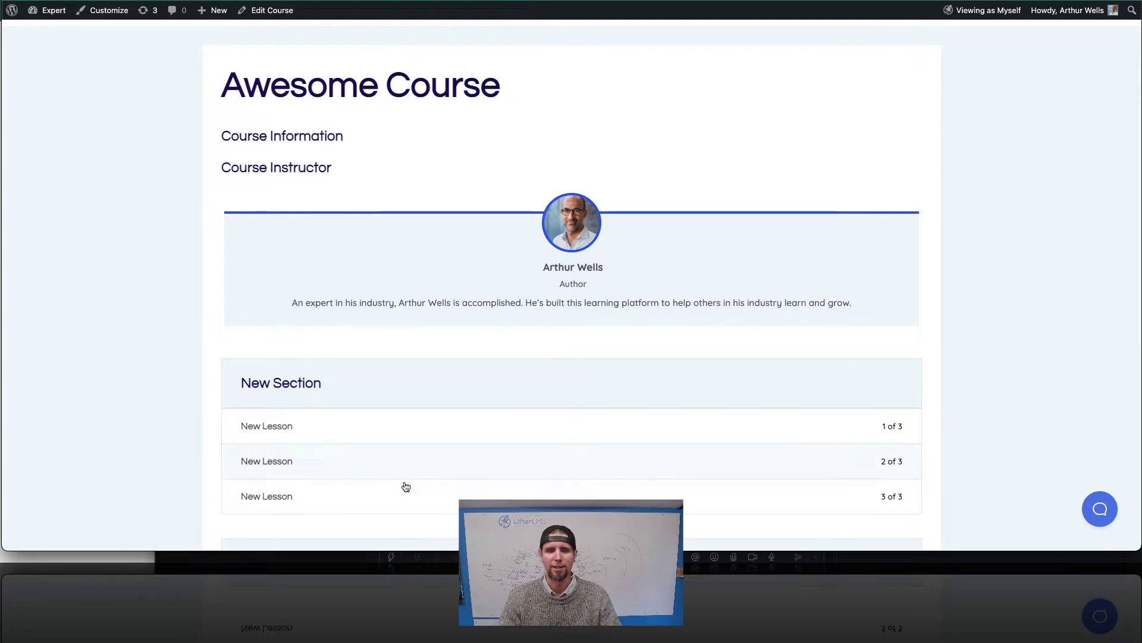
left_click(266, 425)
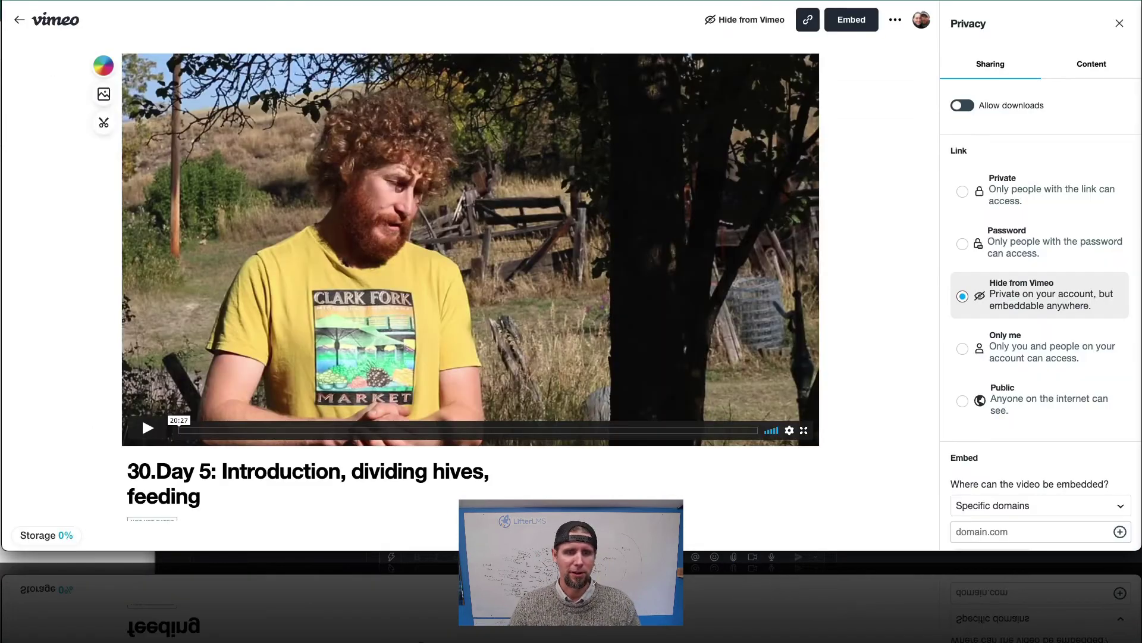
Search the web for "vimeo landscape" and open the Timelapse 4k landscape video on Vimeo.
scroll(181, 466, "down", 1)
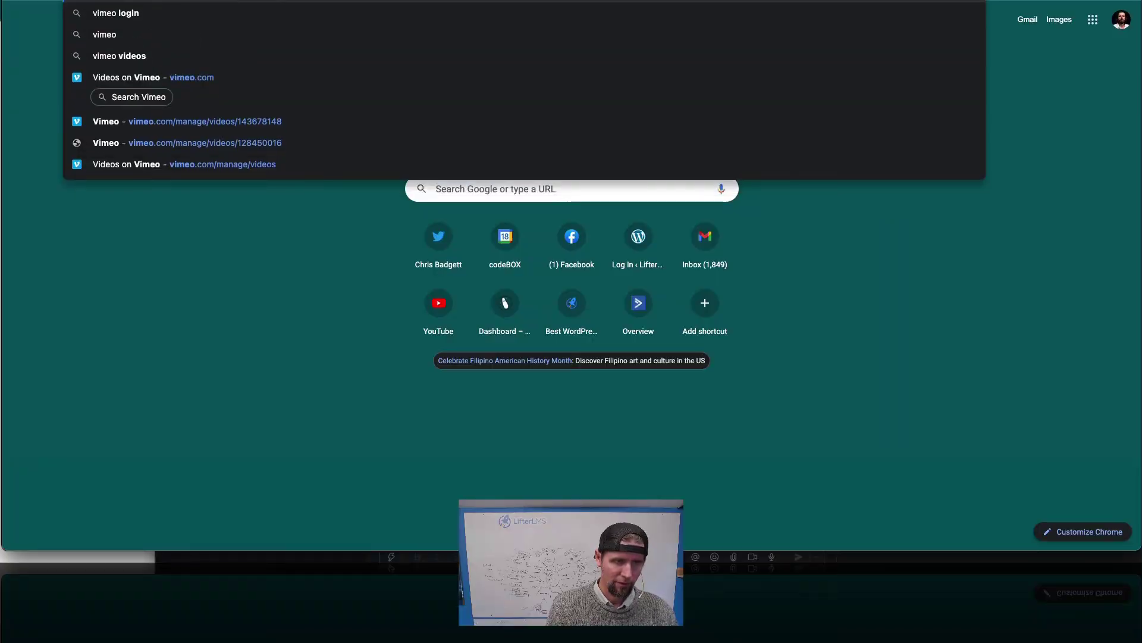
type("land")
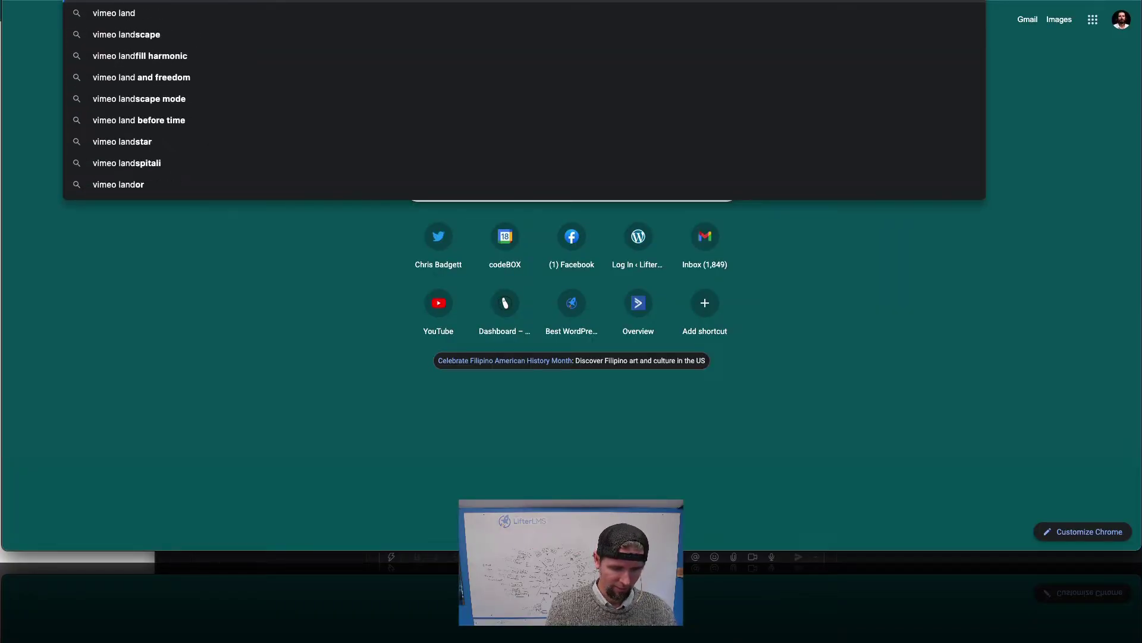
type("scape")
key("Return")
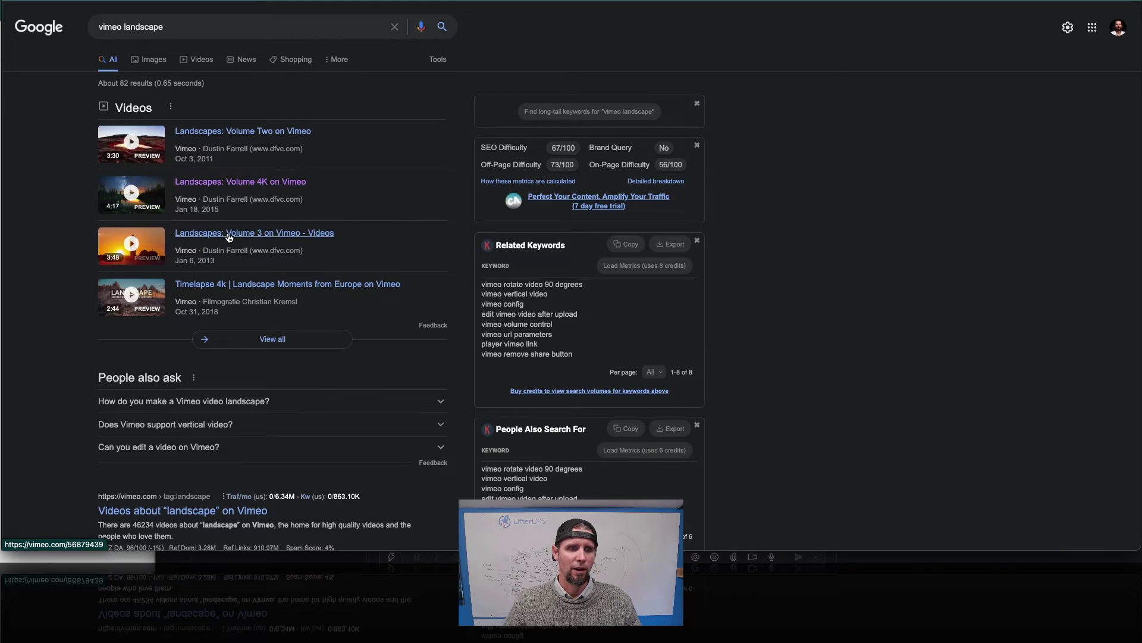
left_click(225, 288)
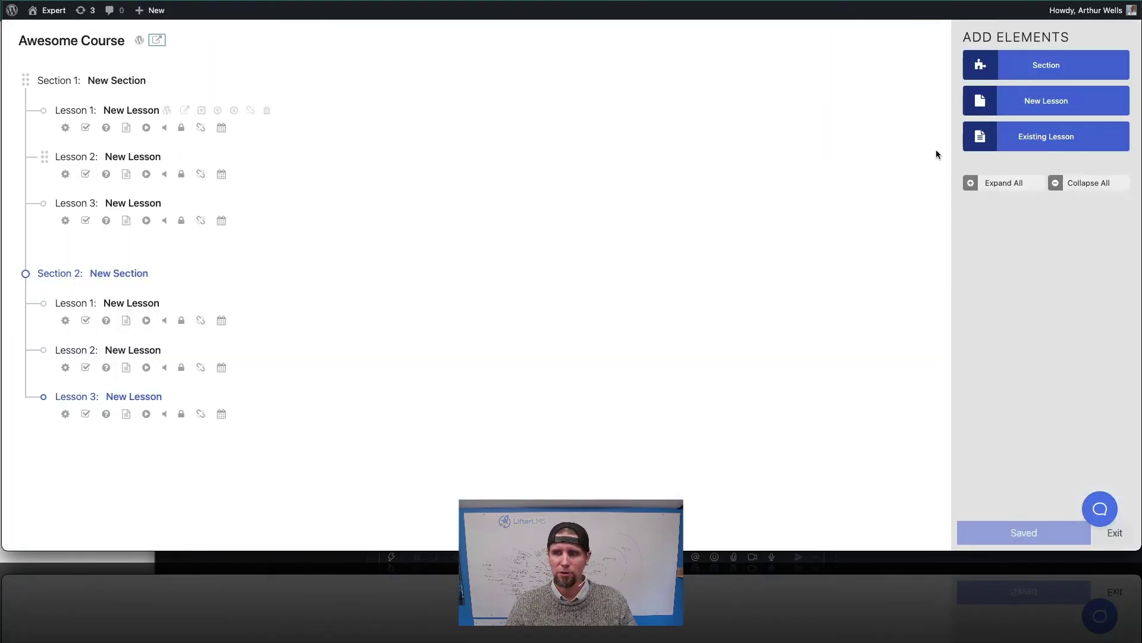
left_click(65, 128)
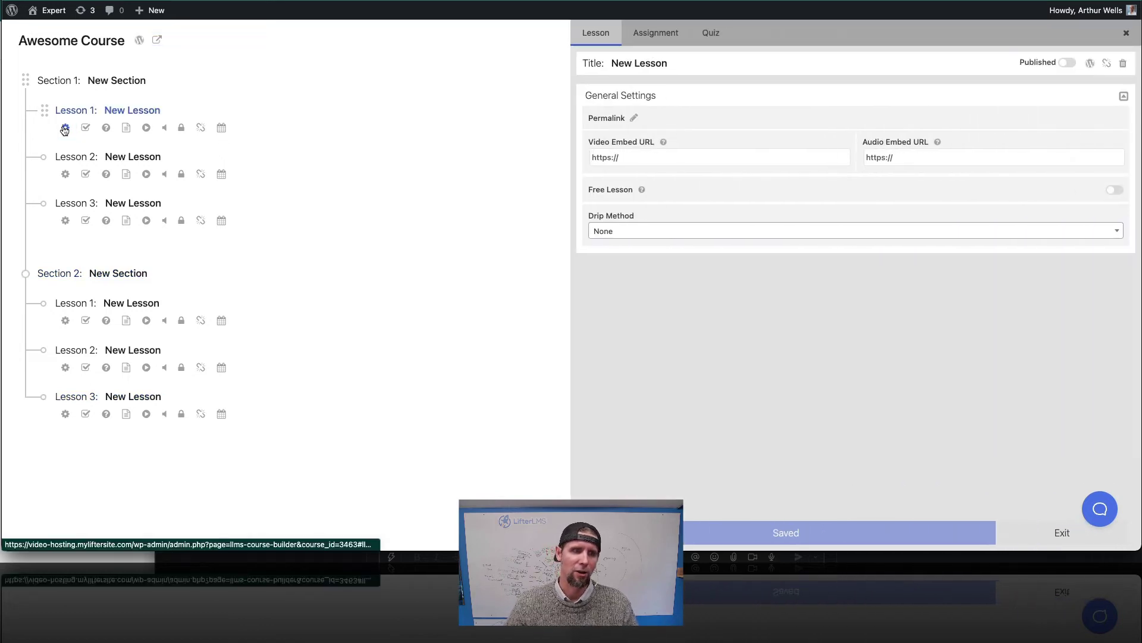
left_click(629, 157)
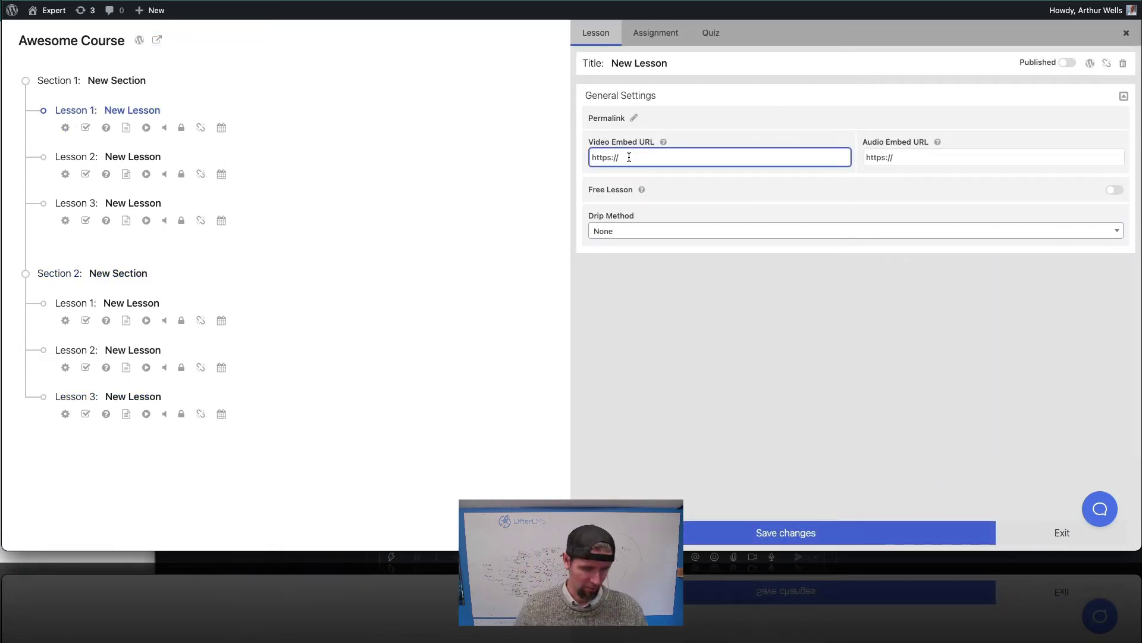
type("https://vimeo.com/298133792")
left_click(785, 531)
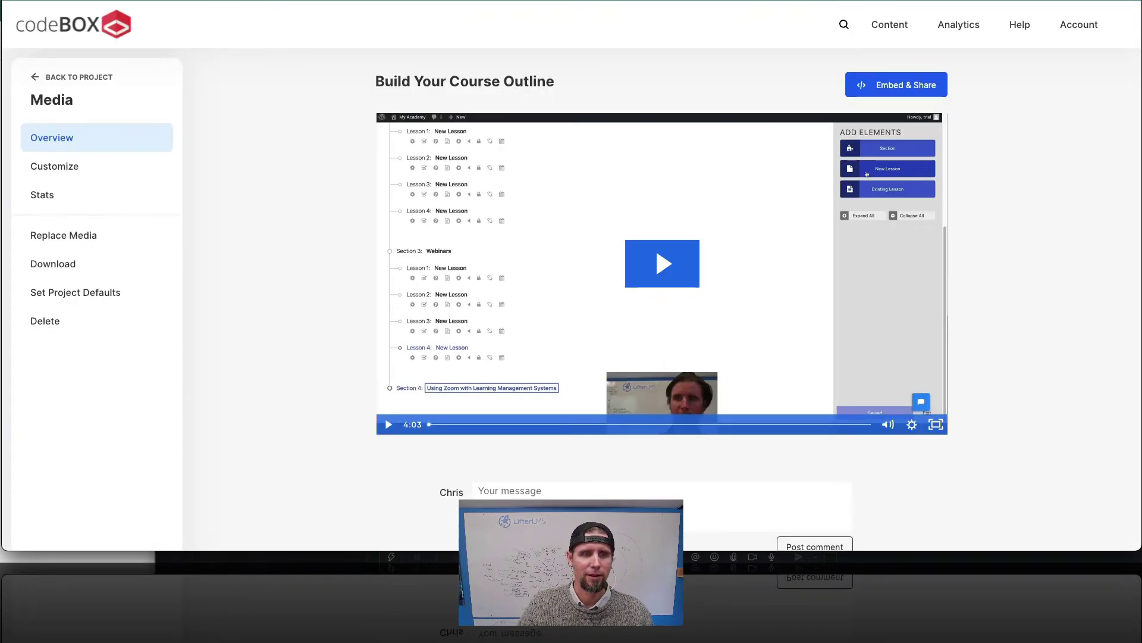
mouse_move(36, 3)
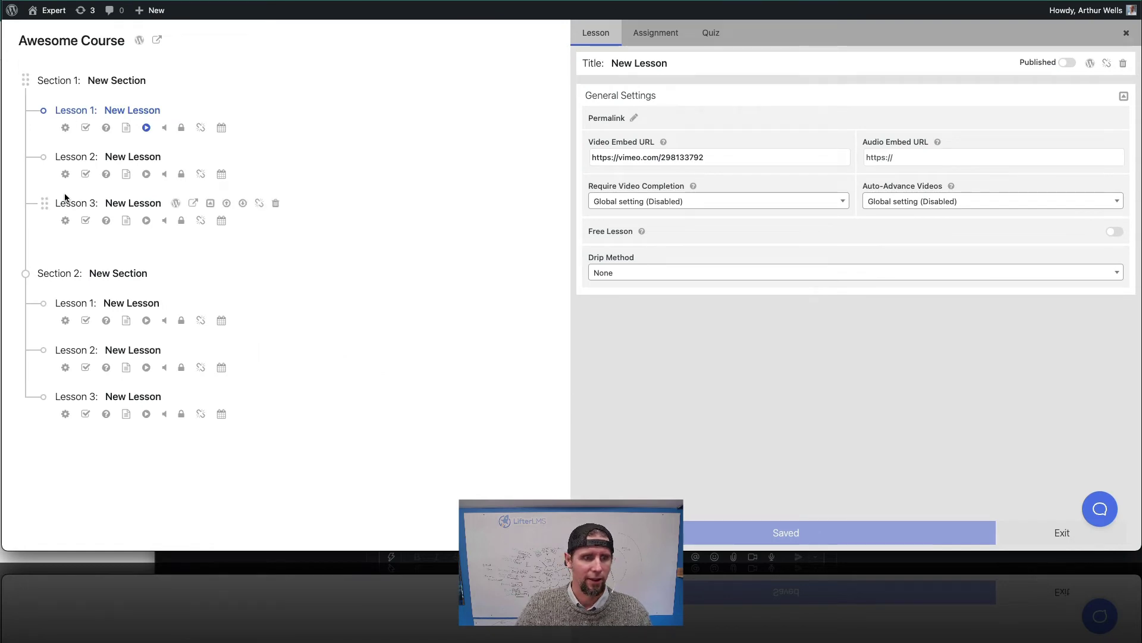
left_click(66, 174)
left_click(592, 159)
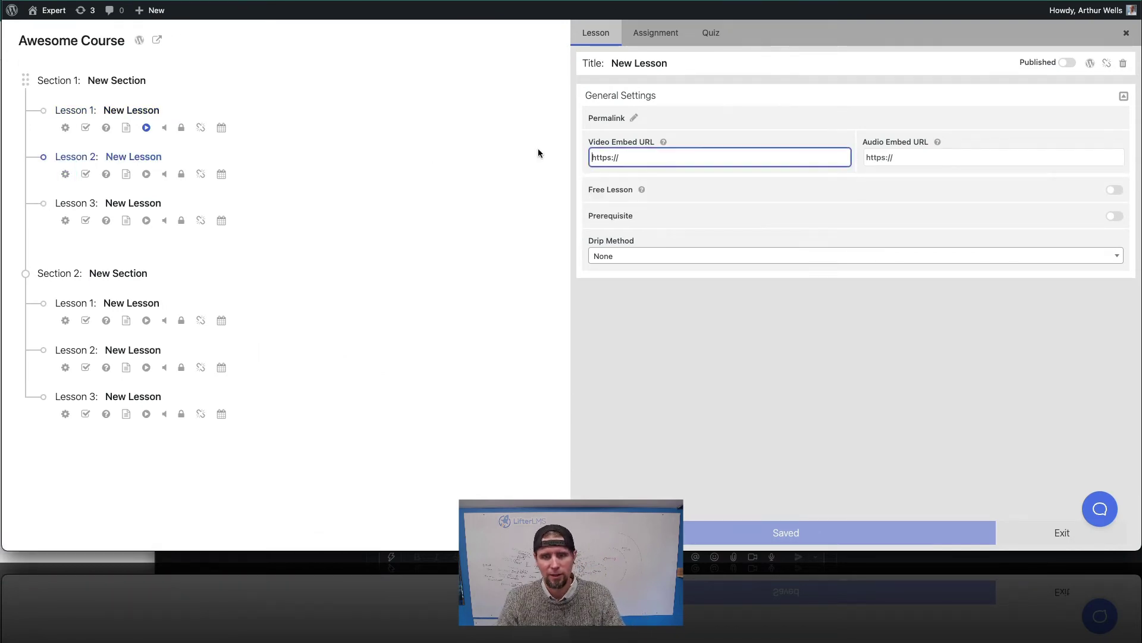
left_click(840, 407)
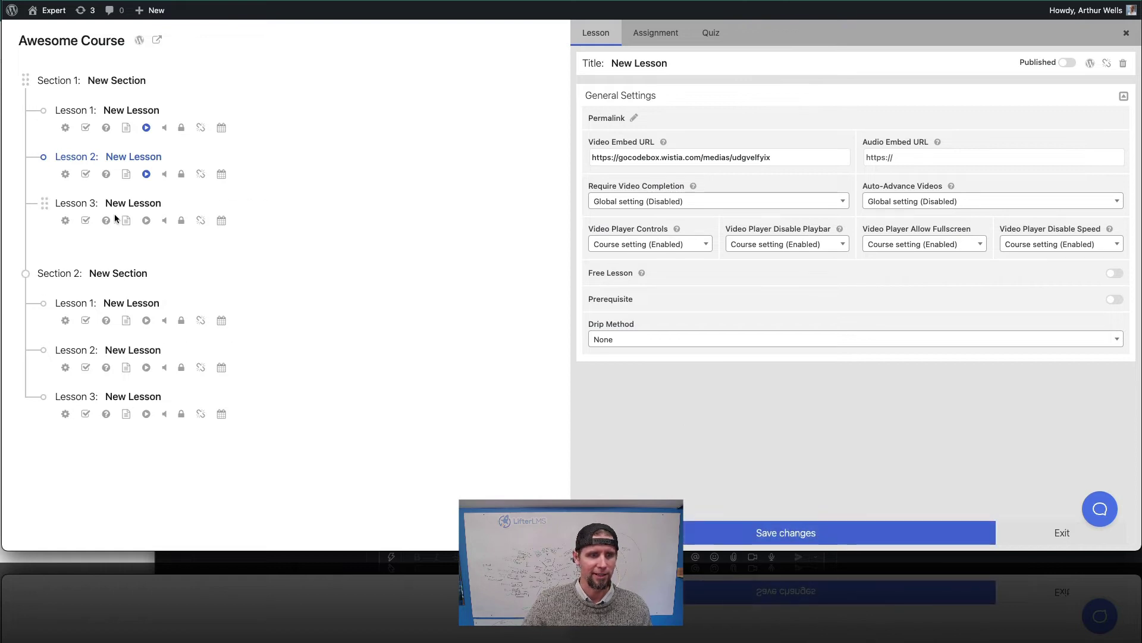
Open Lesson 3's settings, then open the "What is LifterLMS" video on YouTube and pause it.
left_click(65, 222)
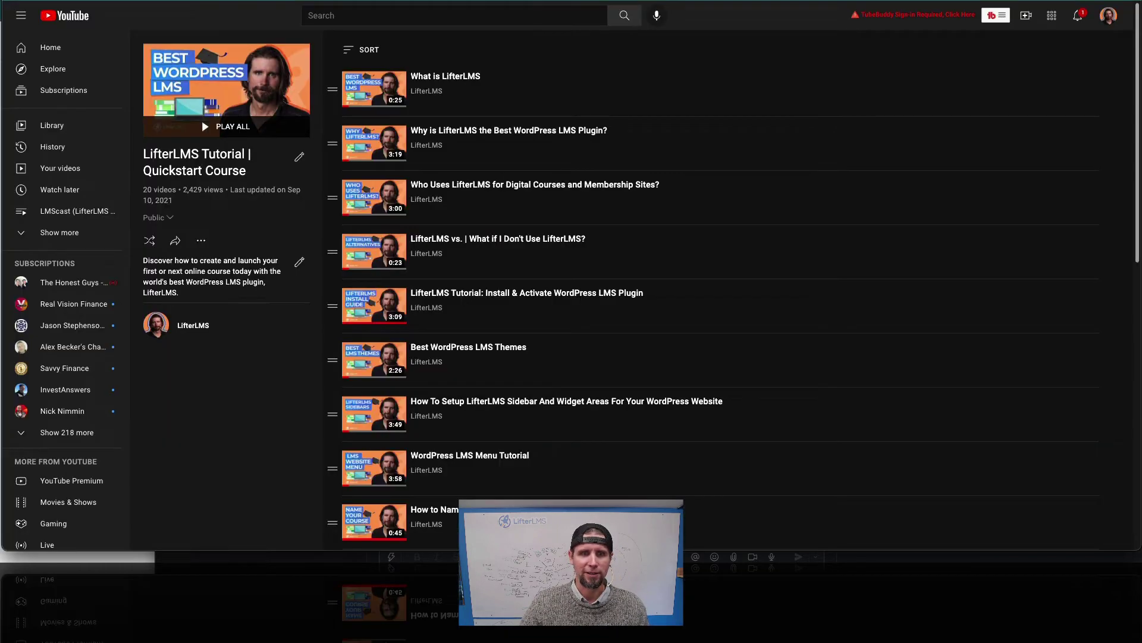
left_click(461, 59)
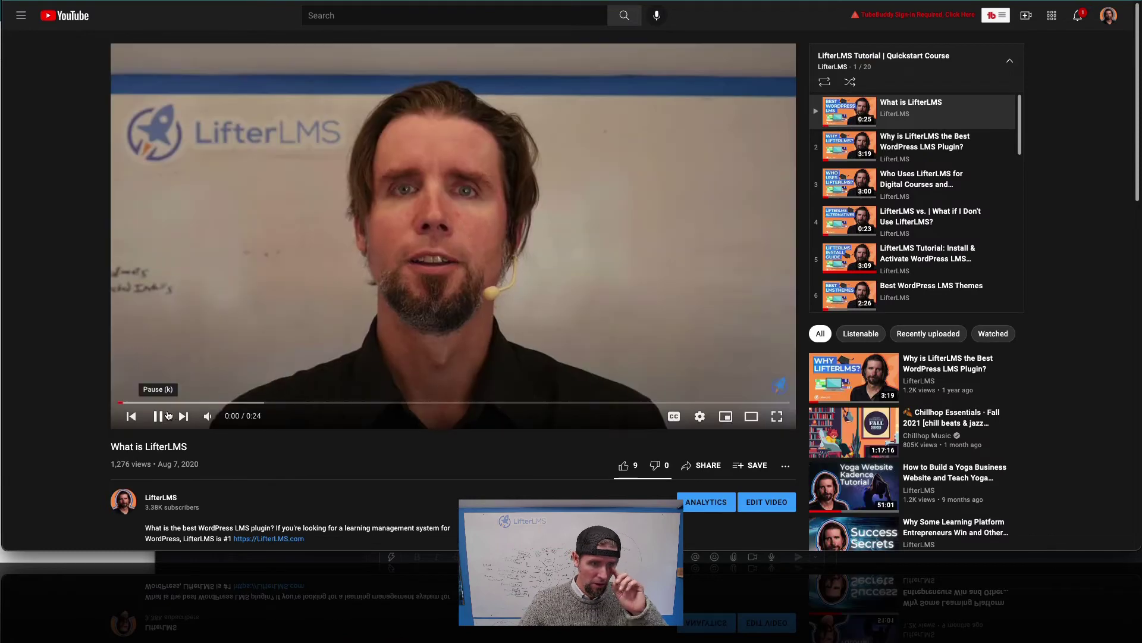
left_click(158, 416)
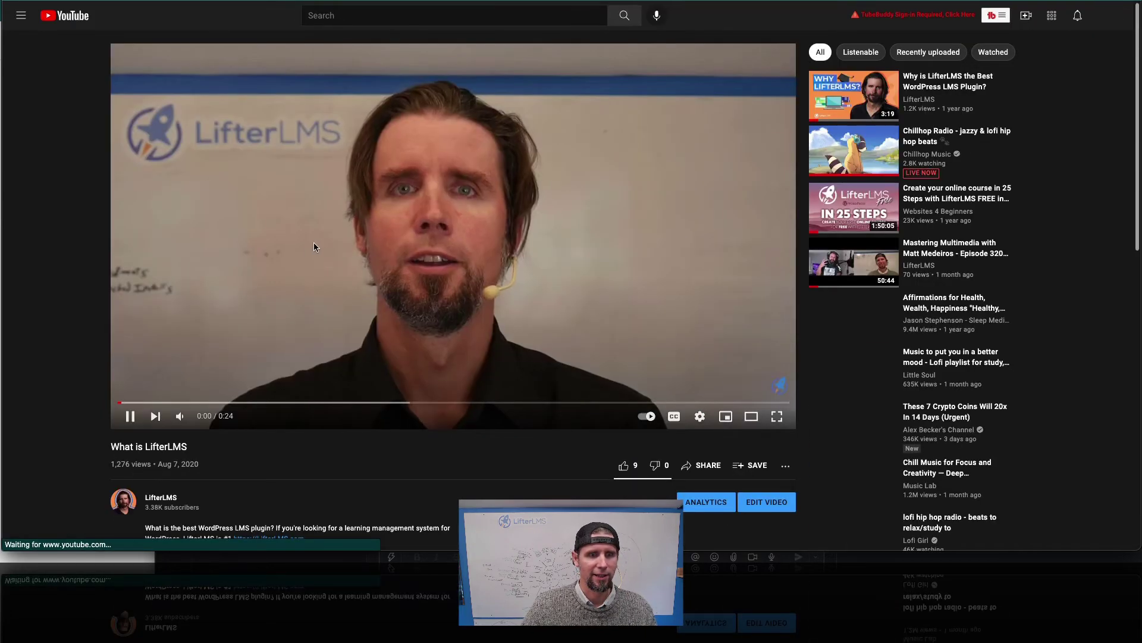
left_click(293, 256)
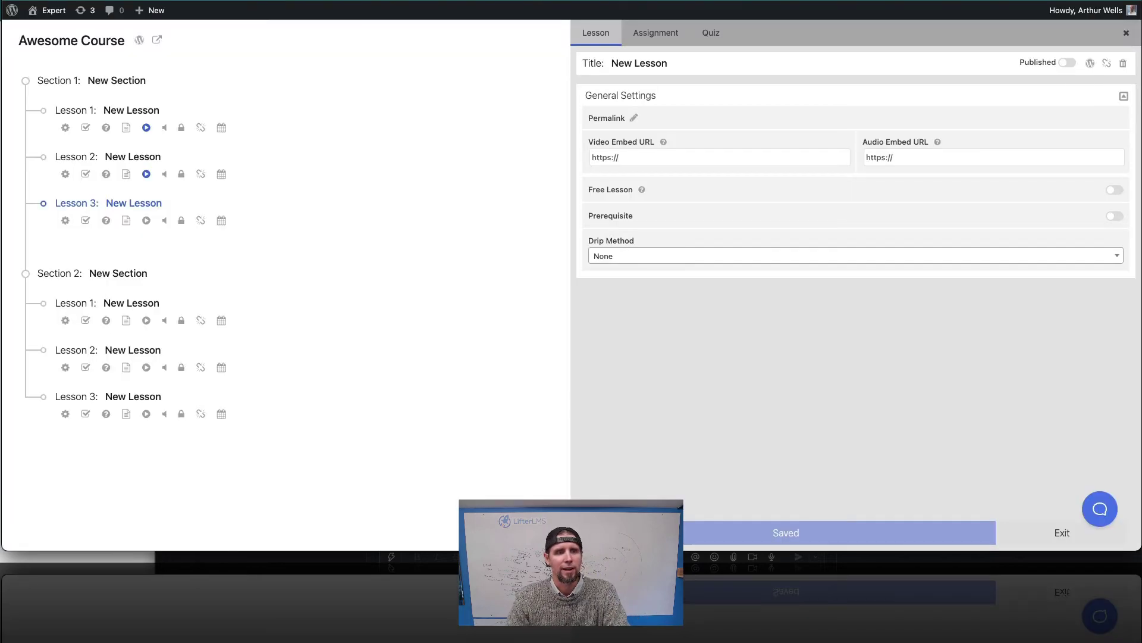
left_click(624, 163)
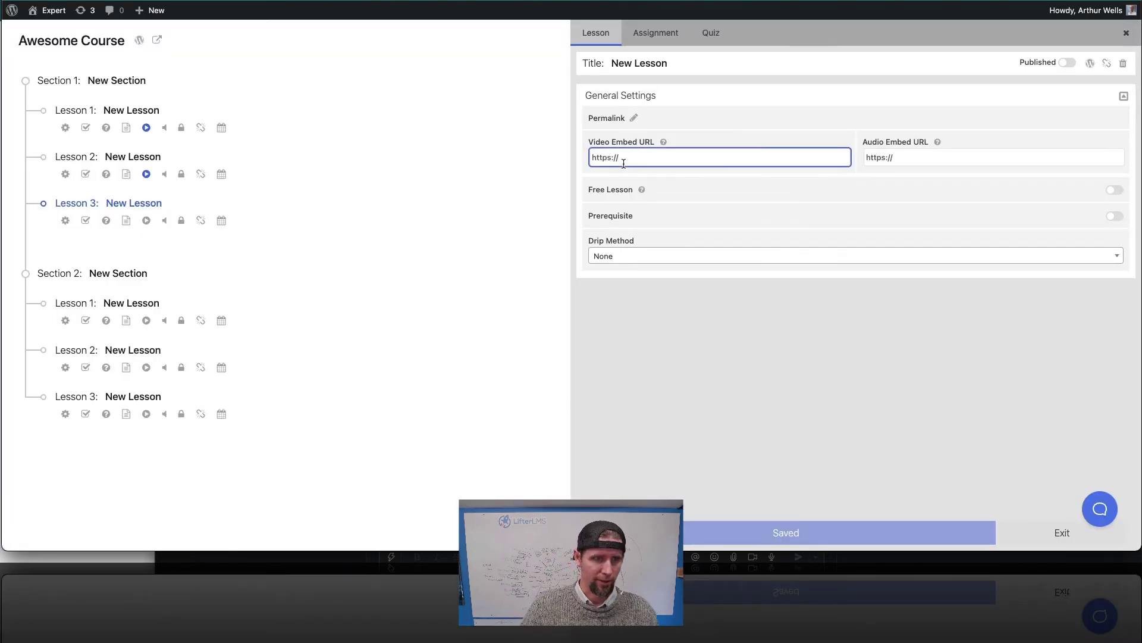
type("https://www.youtube.com/watch?v=cf6u0uI94II")
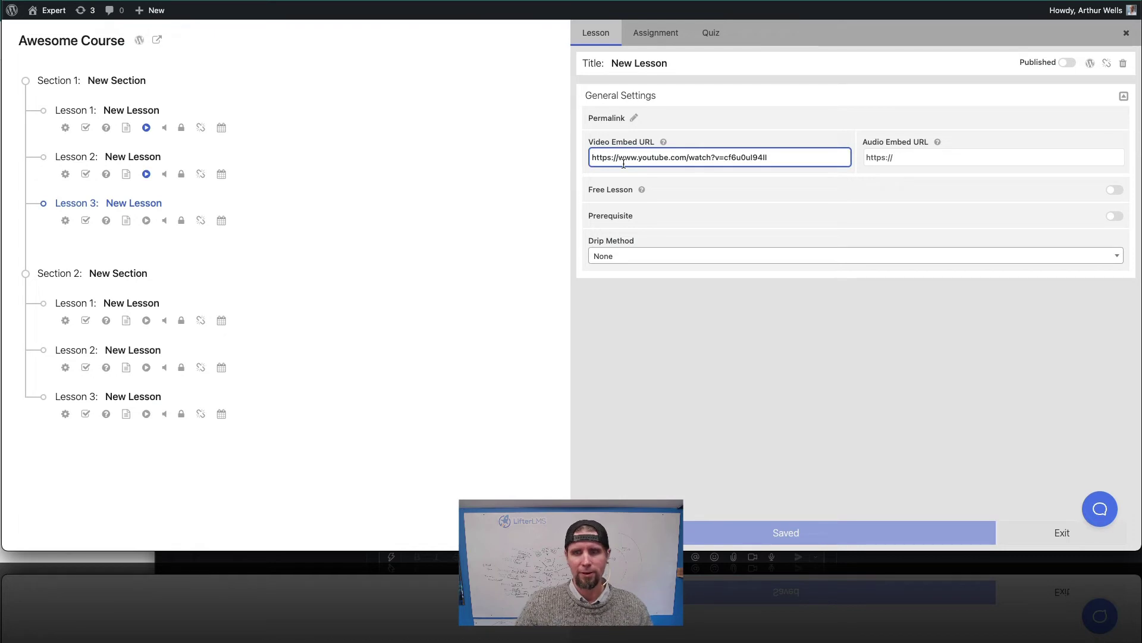
left_click(737, 357)
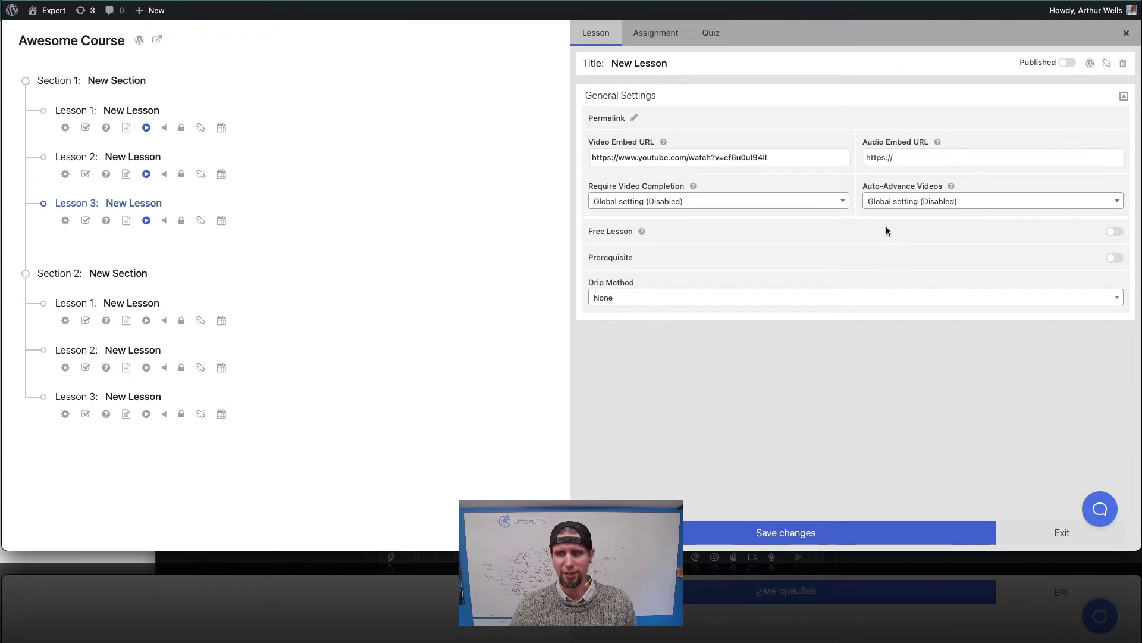
left_click(844, 533)
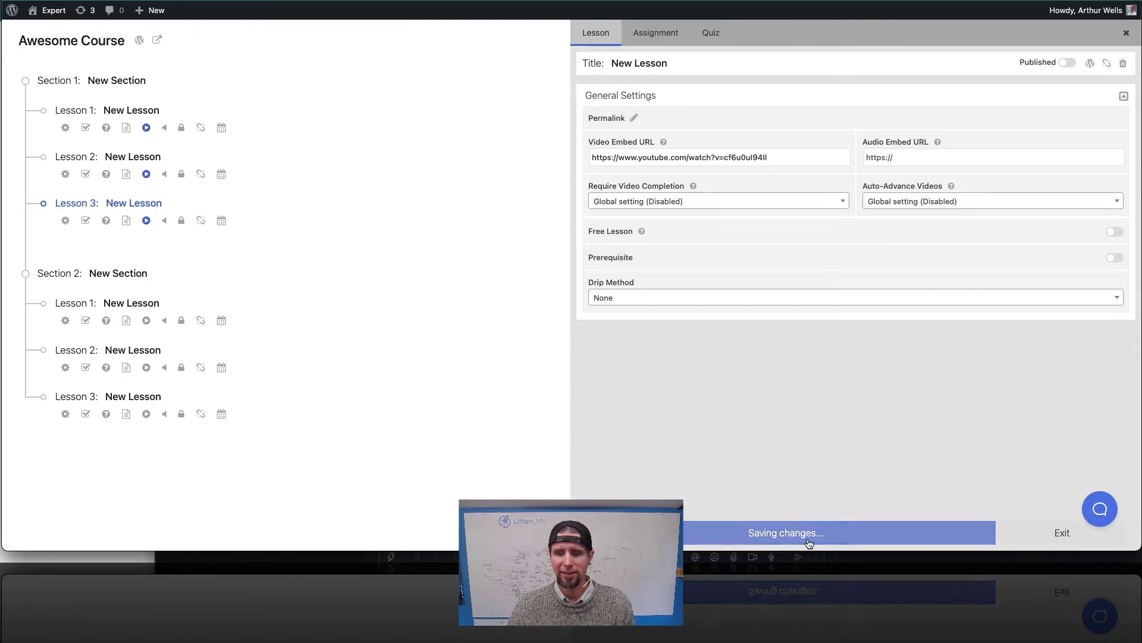
Close the lesson settings and open the live Awesome Course page again.
left_click(1127, 34)
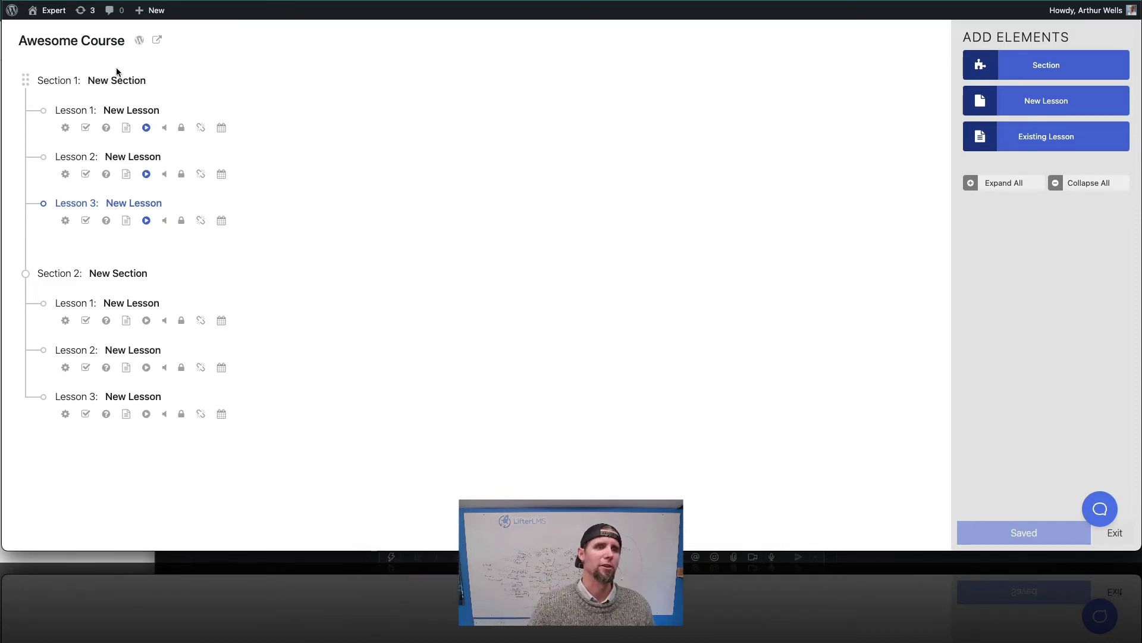
left_click(156, 42)
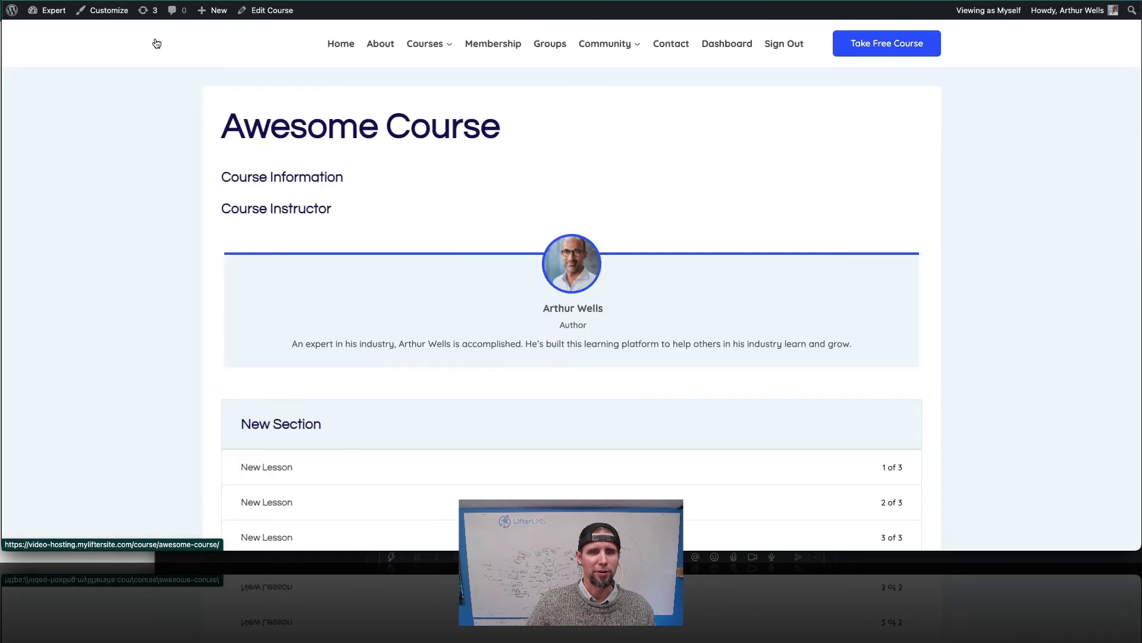
View the embedded video in each of the three lessons in Awesome Course's first section.
scroll(616, 309, "down", 3)
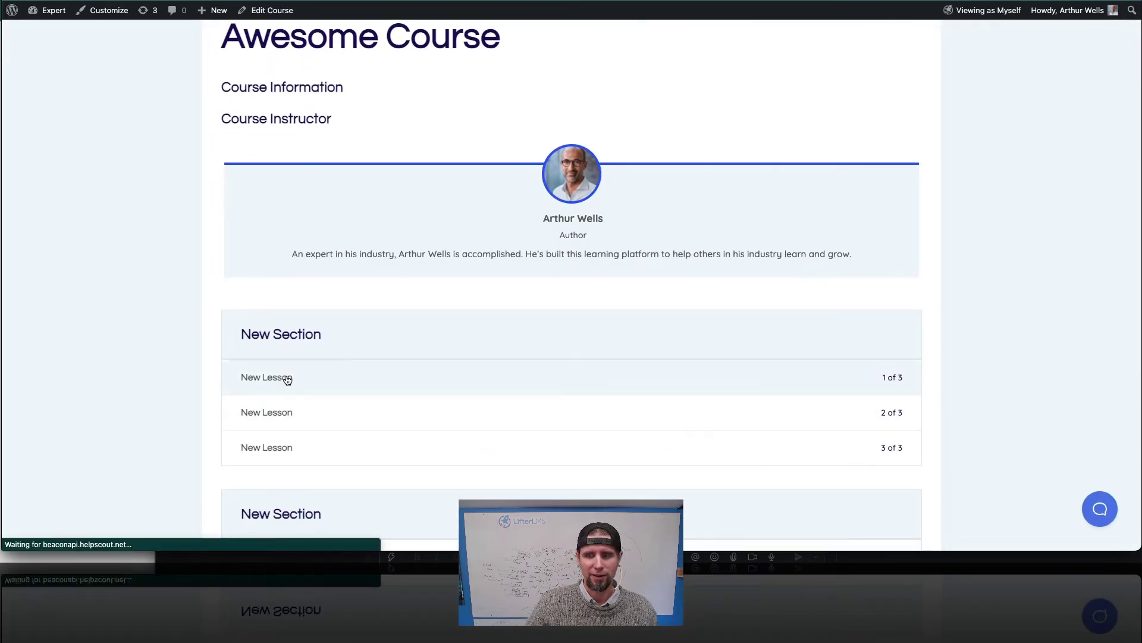
left_click(287, 379)
scroll(595, 355, "down", 3)
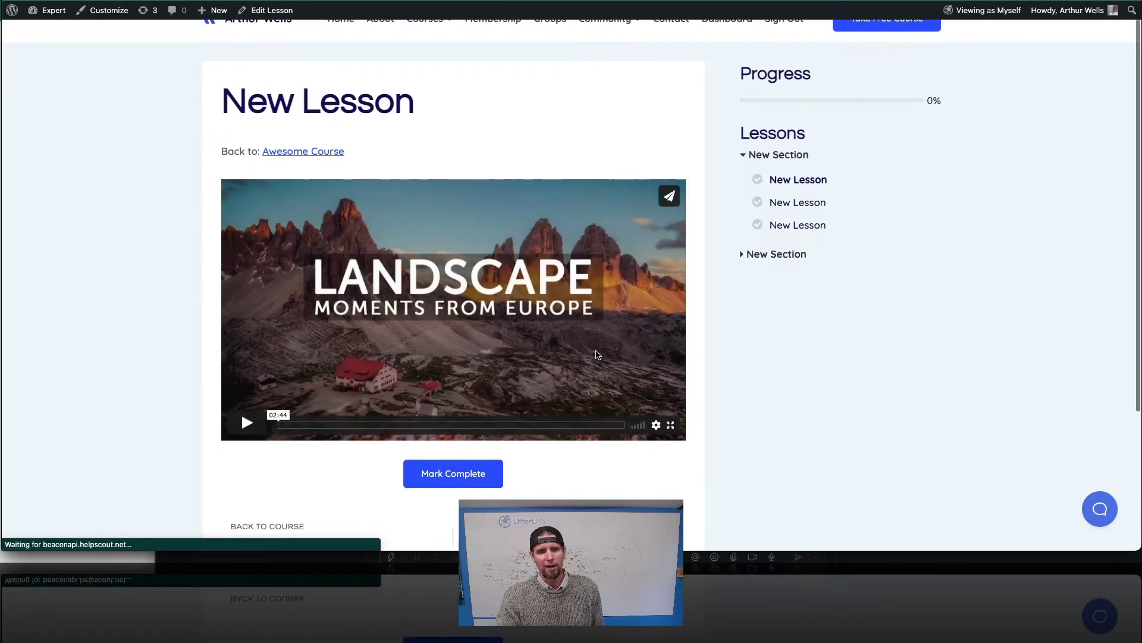
scroll(597, 355, "up", 3)
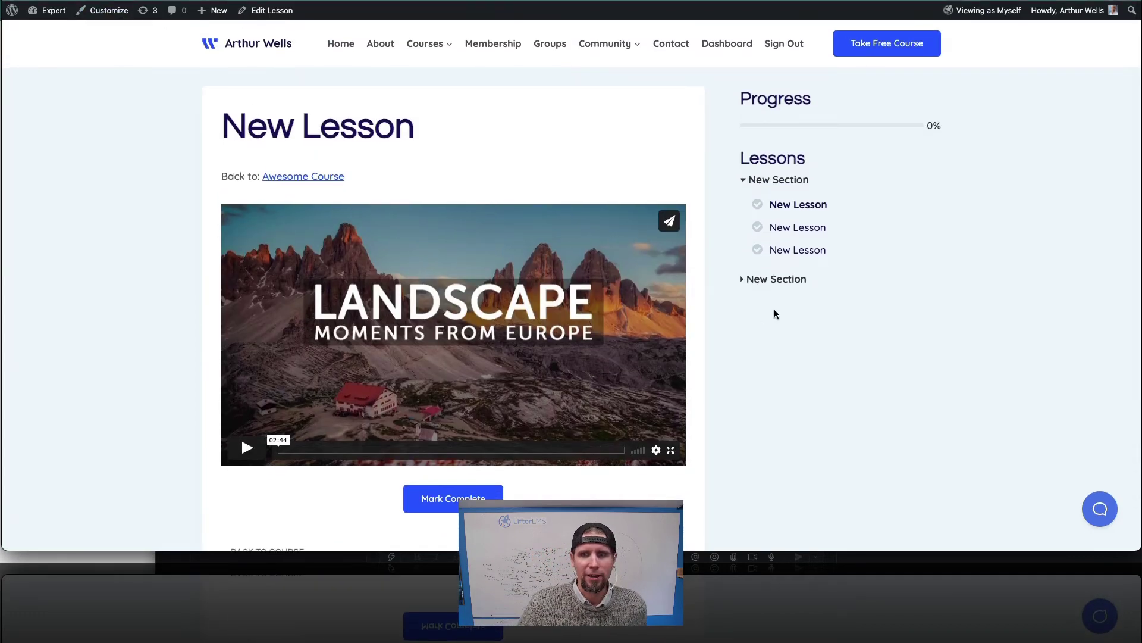
left_click(803, 227)
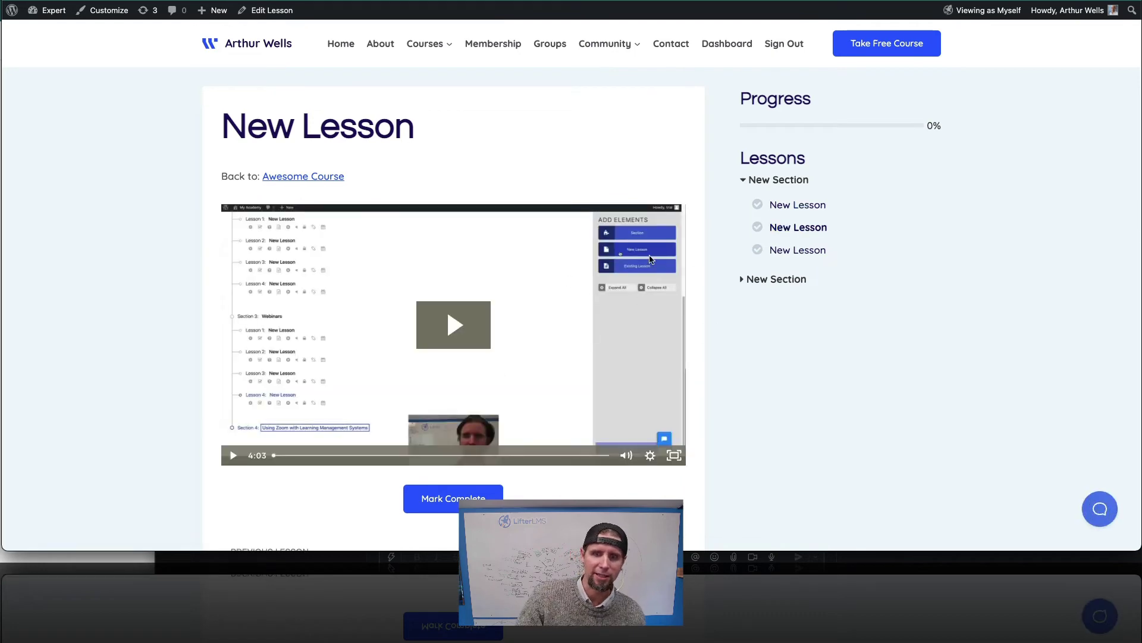
left_click(806, 251)
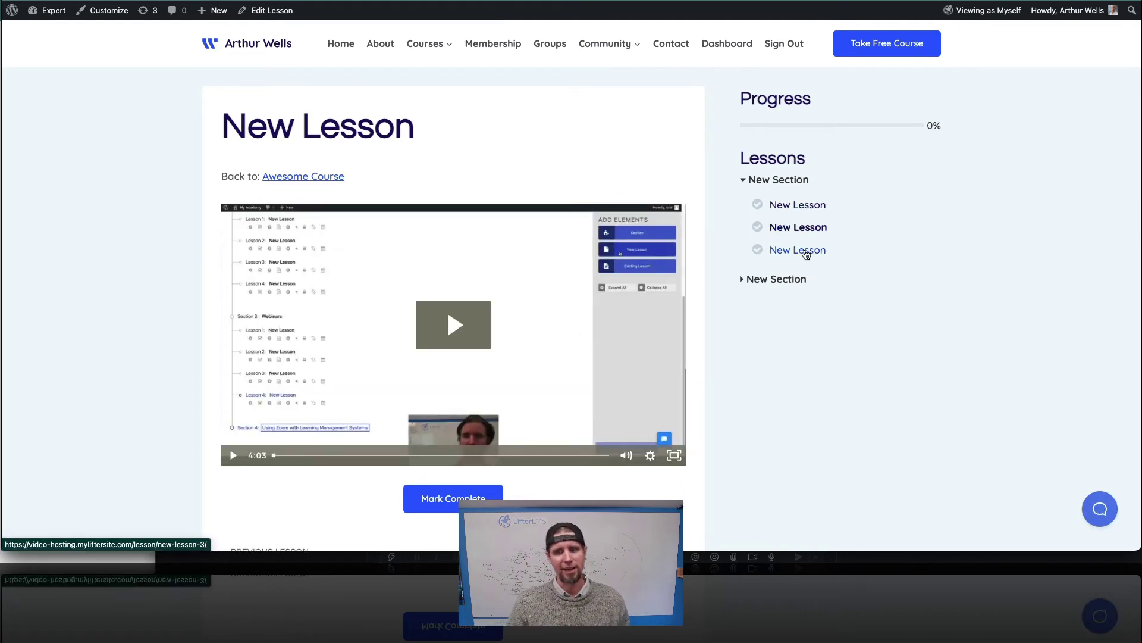
scroll(716, 388, "down", 1)
scroll(715, 388, "down", 2)
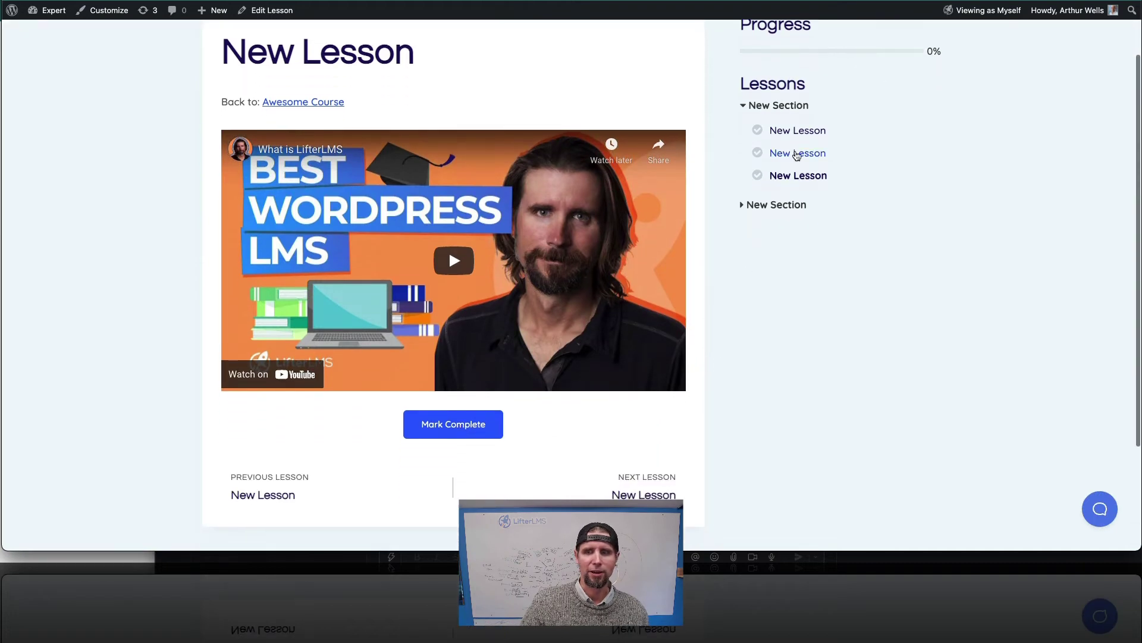
Return to Awesome Course's first lesson, mark it complete and dismiss the completion notification.
left_click(792, 133)
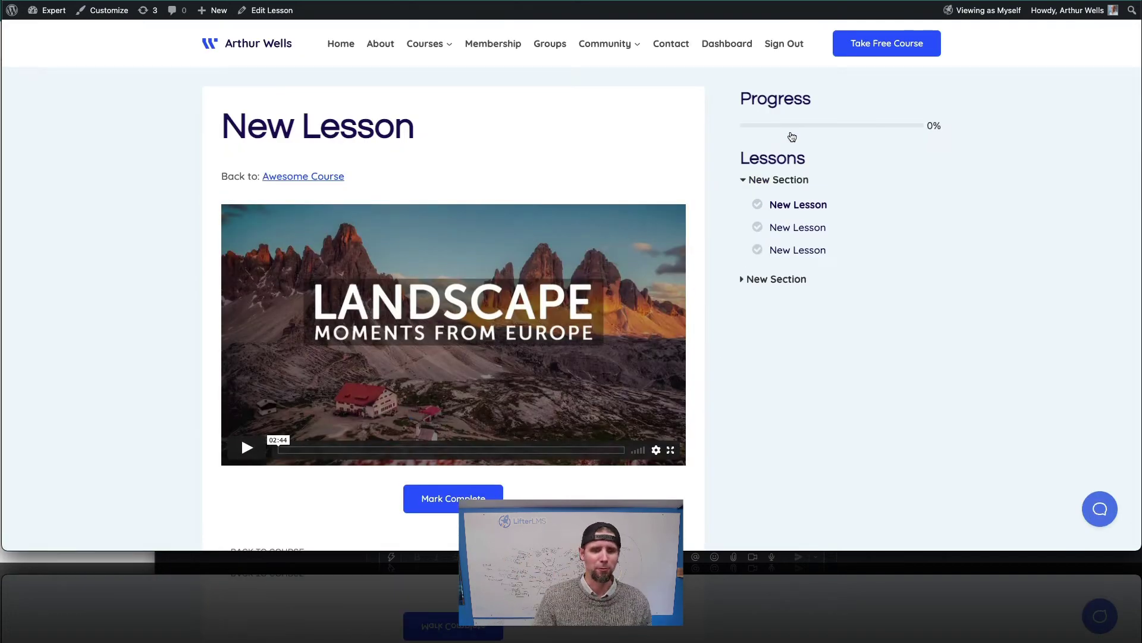
scroll(748, 431, "down", 2)
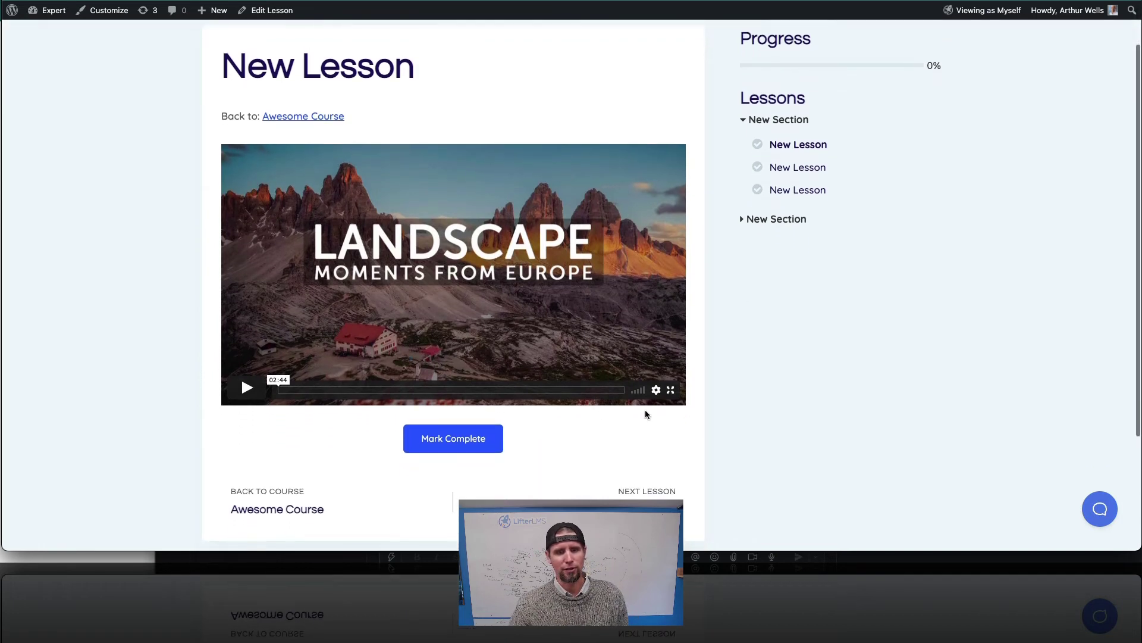
left_click(447, 440)
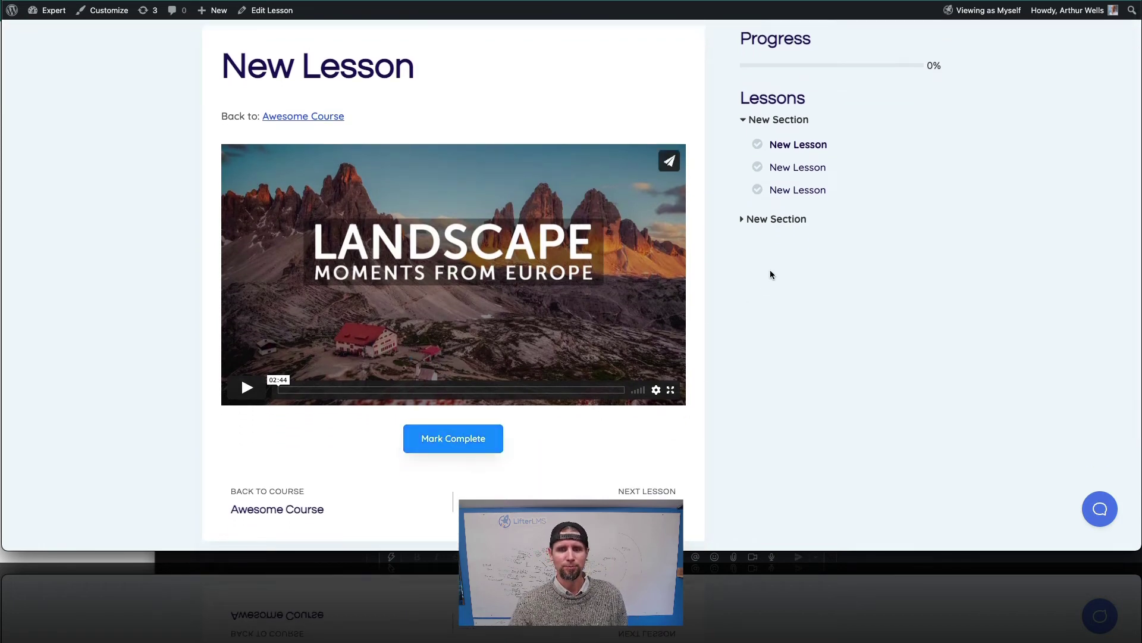
mouse_move(1038, 63)
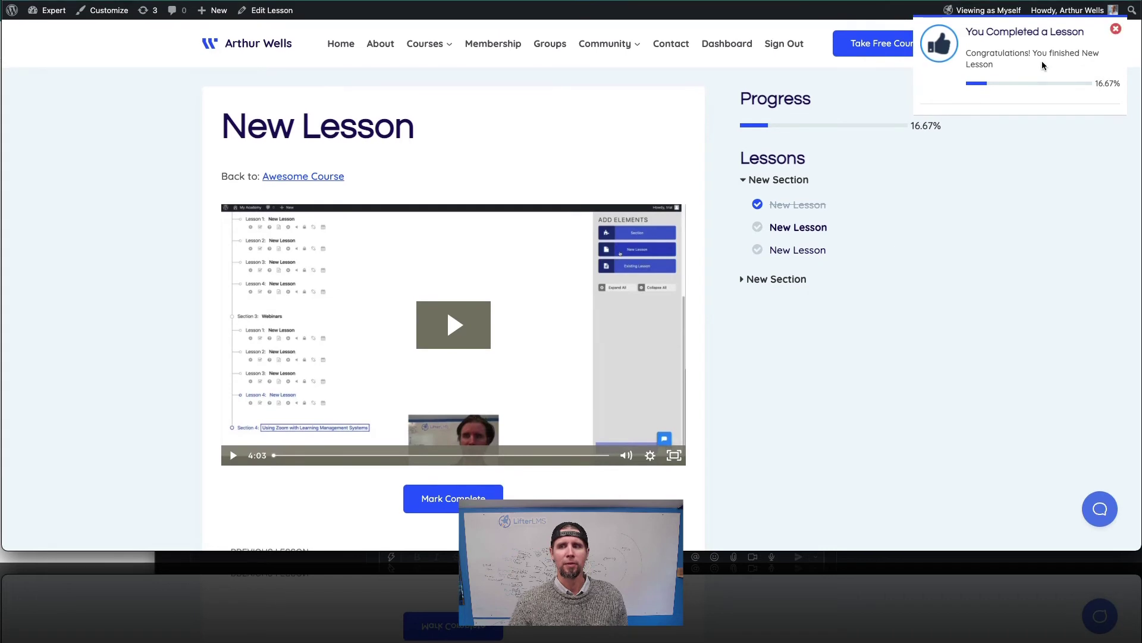
left_click(1114, 30)
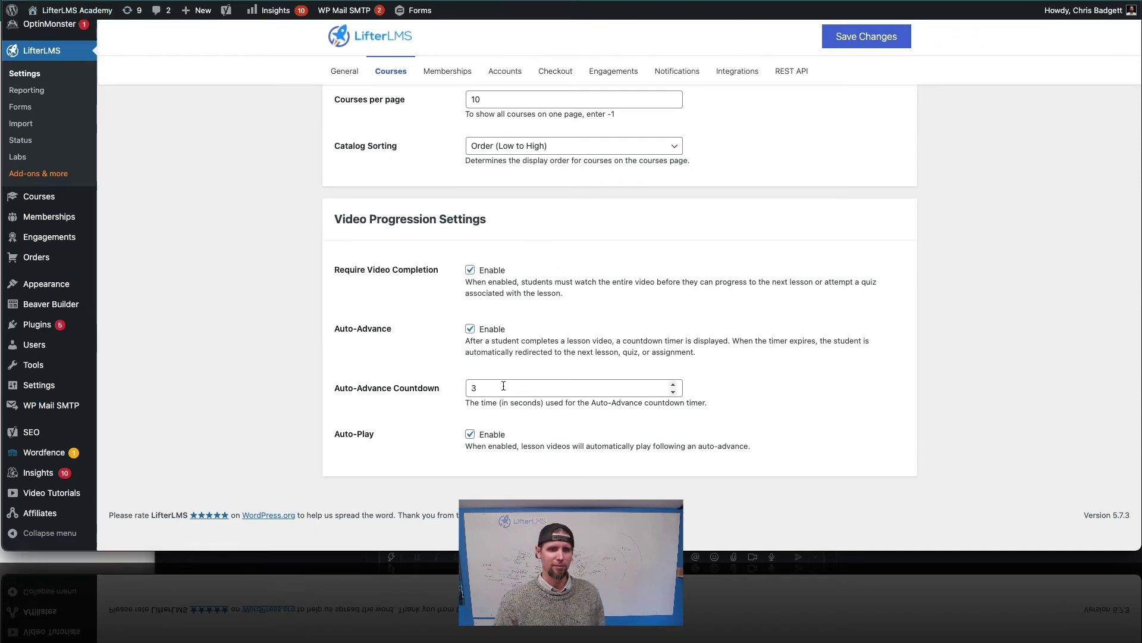
Review the Video Progression Settings on the LifterLMS Academy site and open its live home page.
scroll(503, 386, "up", 3)
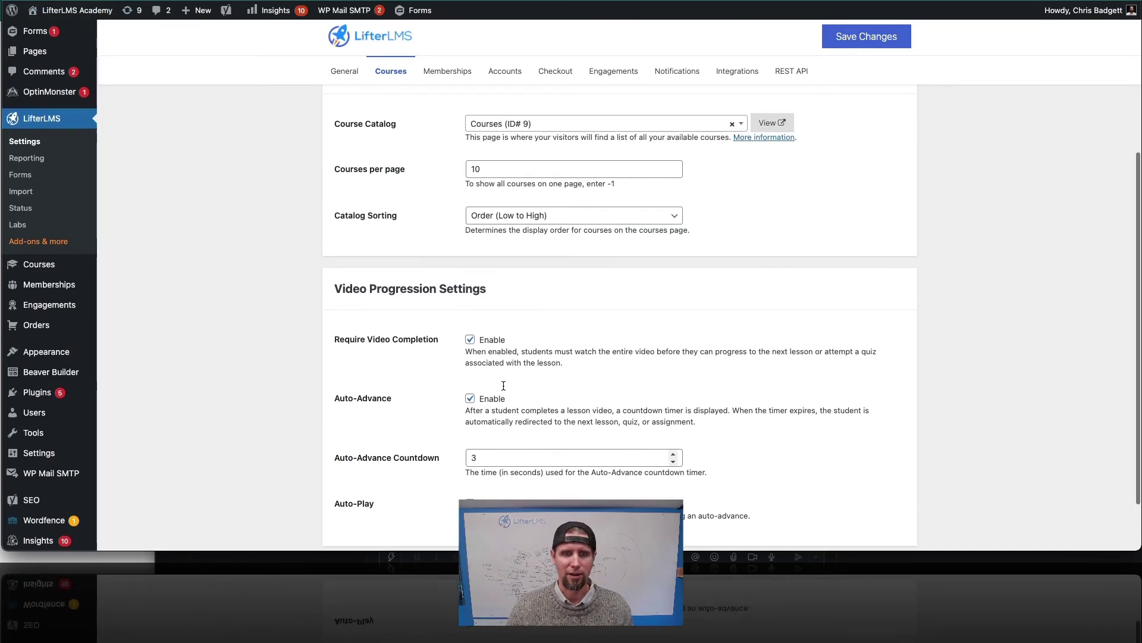
scroll(504, 386, "down", 3)
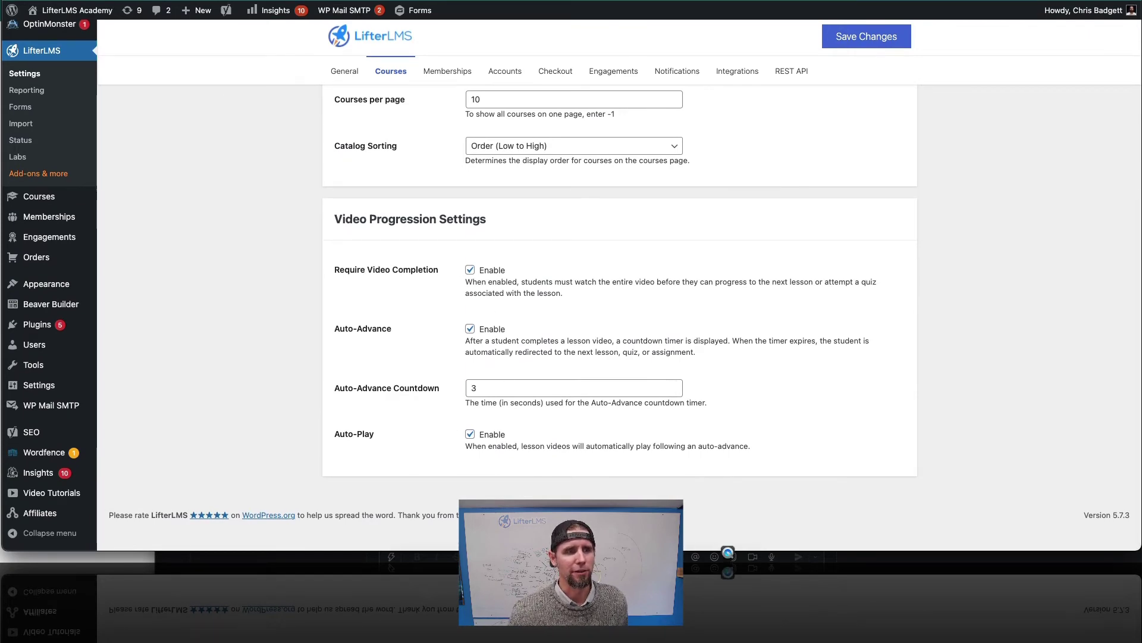
mouse_move(53, 11)
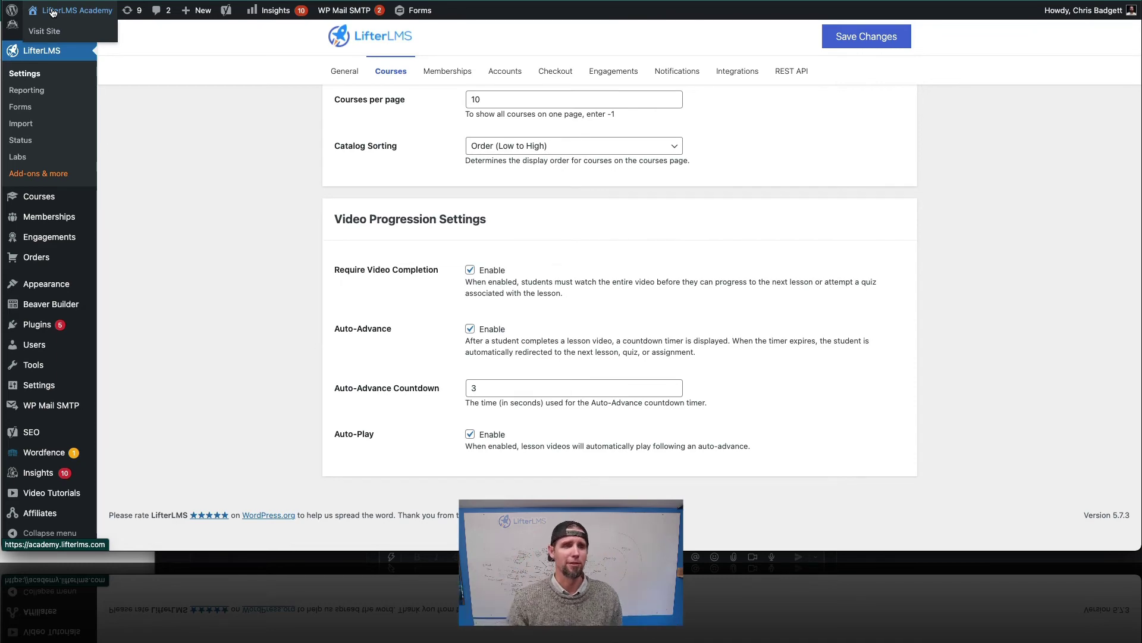
left_click(52, 31)
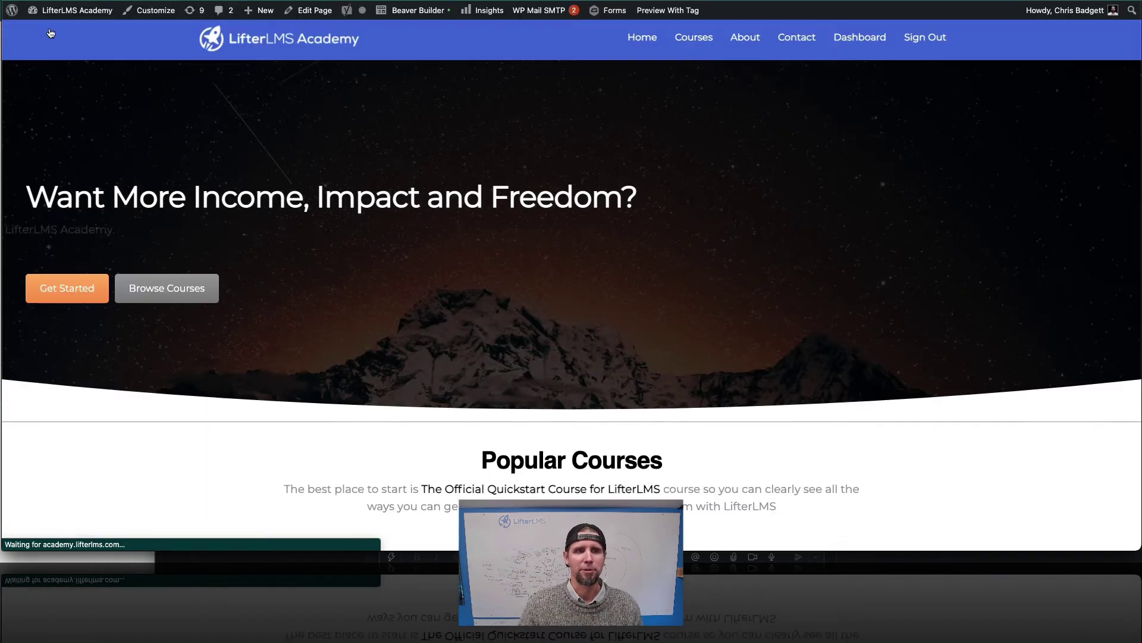
Open The Official Quickstart Course for the LifterLMS Community and view its "What If I Don't Use LifterLMS" lesson.
scroll(585, 307, "down", 10)
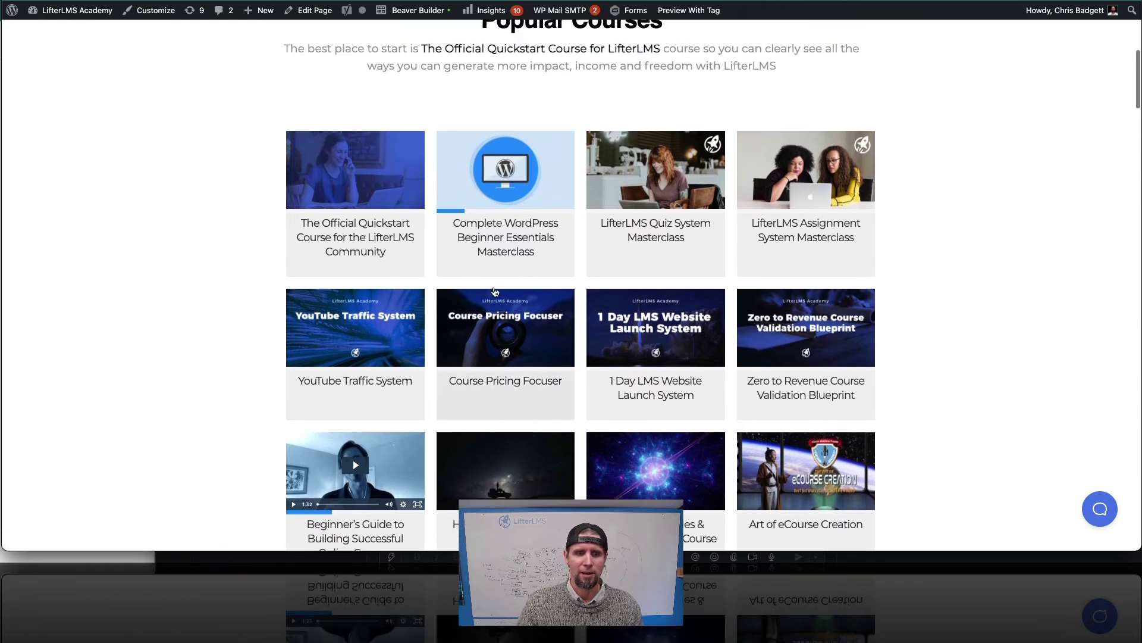
left_click(344, 236)
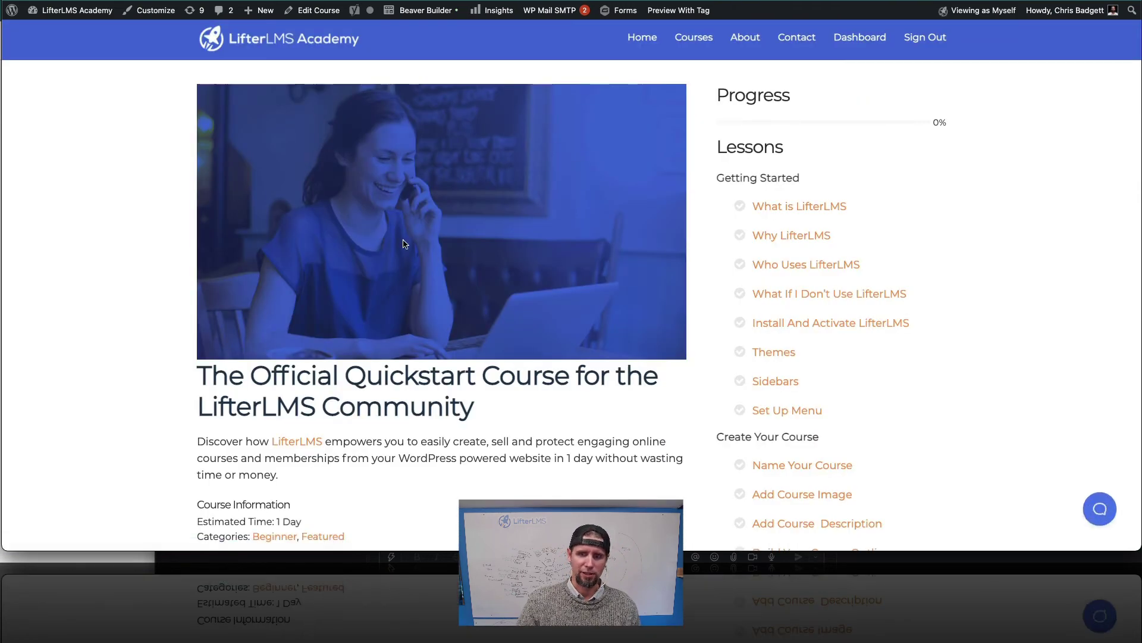
left_click(799, 294)
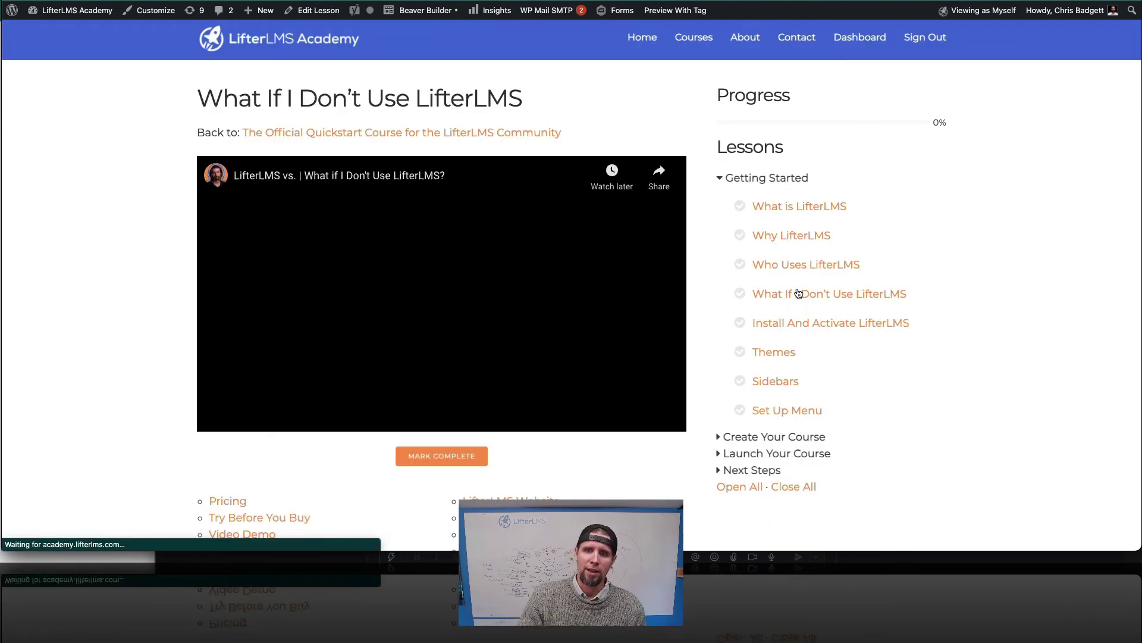
left_click(511, 132)
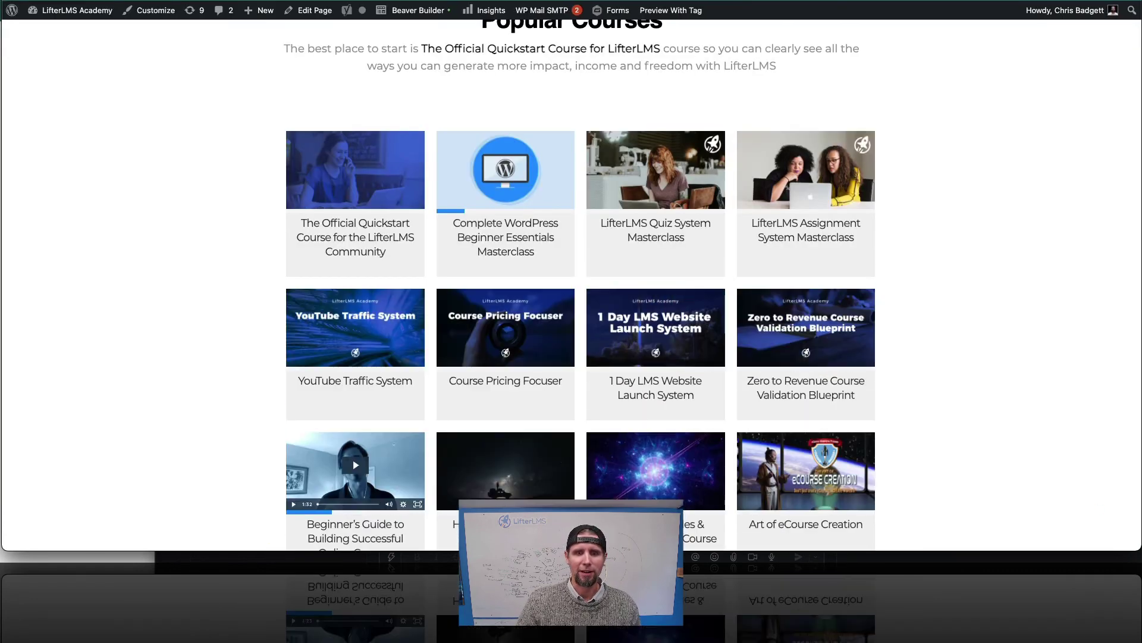
Open the "Beginner's Guide to Building Successful Online Courses" course and view its "Piloting new content and courses" lesson.
scroll(470, 405, "down", 3)
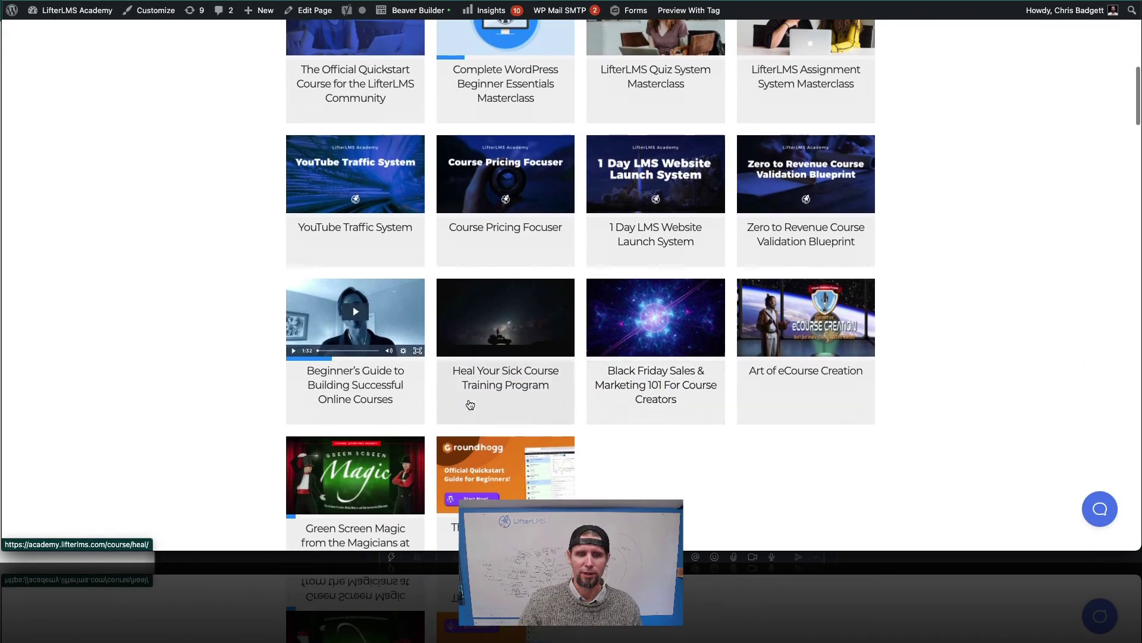
left_click(379, 399)
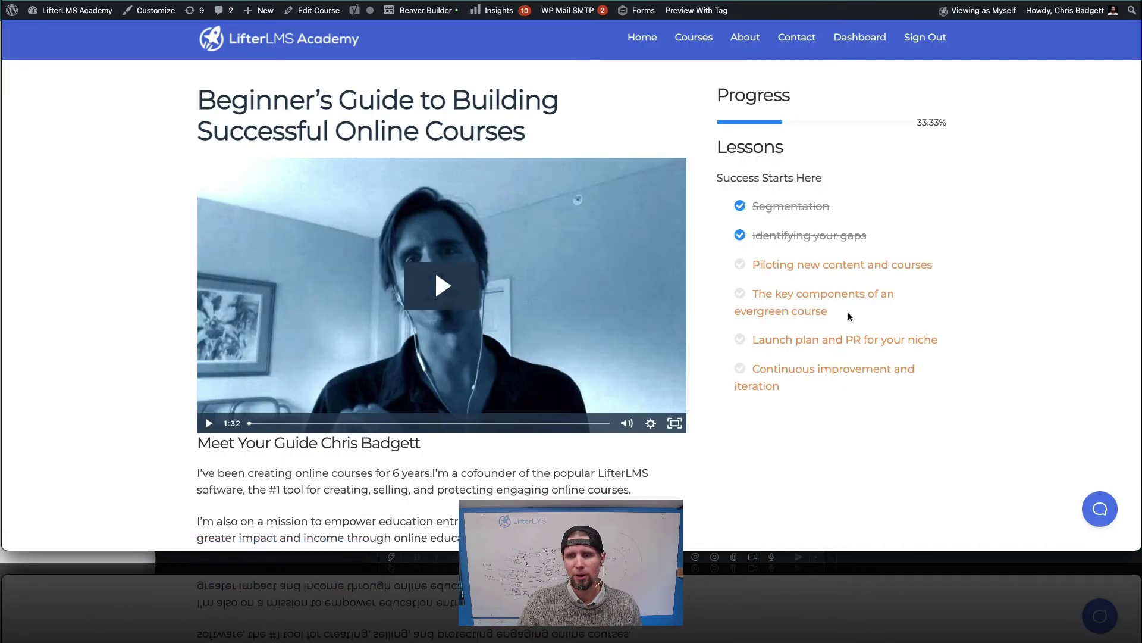
left_click(806, 266)
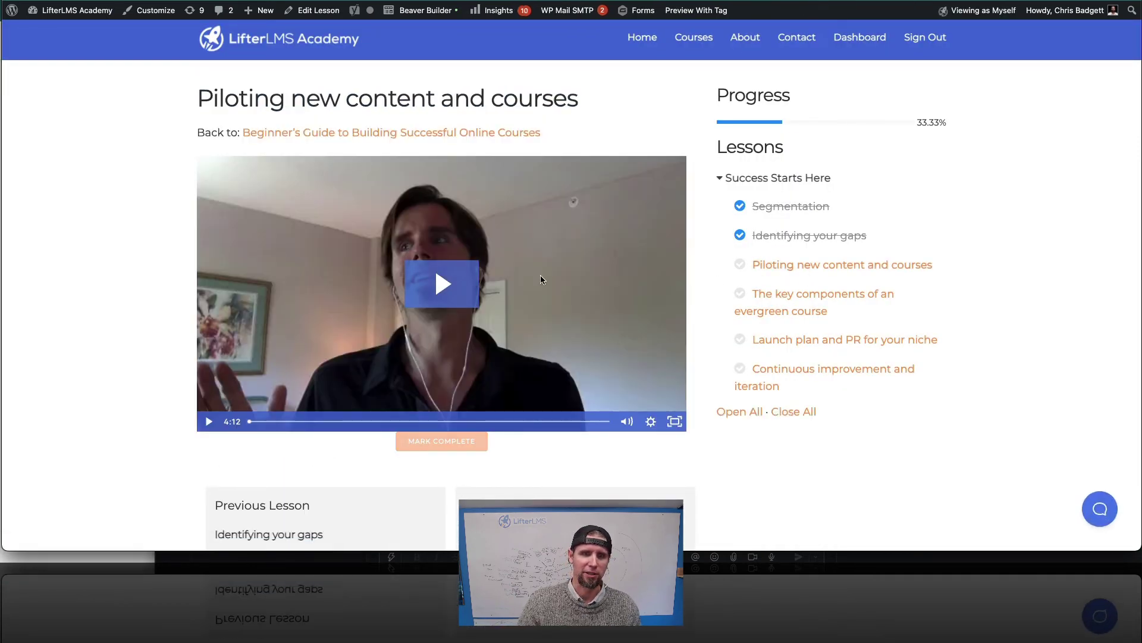
scroll(461, 348, "up", 2)
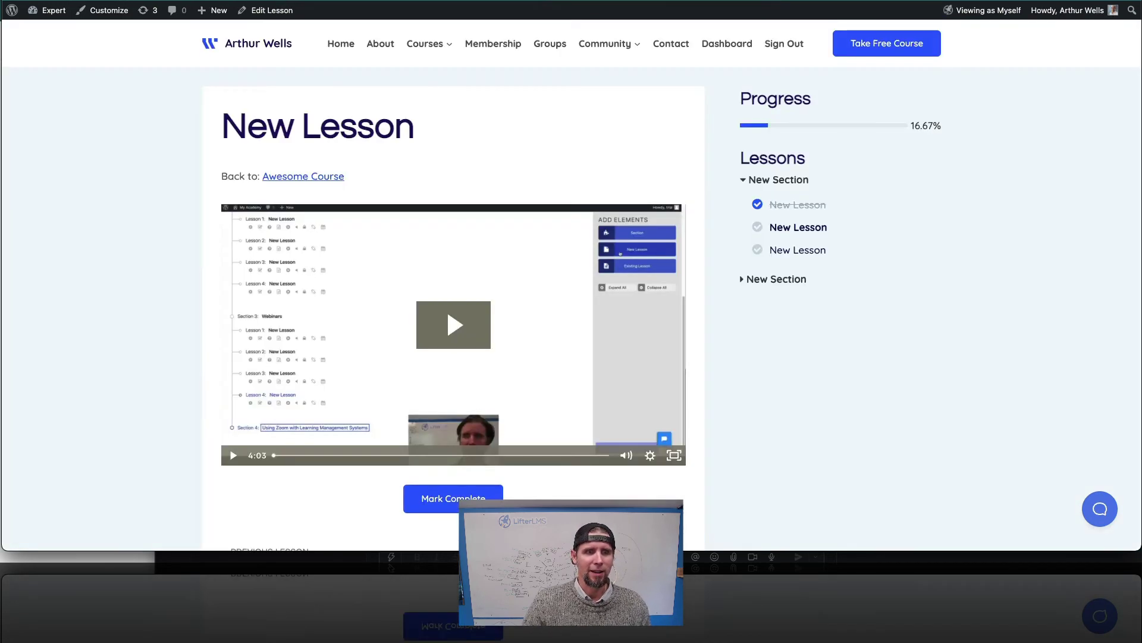
On the demo site, open Awesome Course from the course catalog and open the Technology course category.
scroll(331, 217, "down", 3)
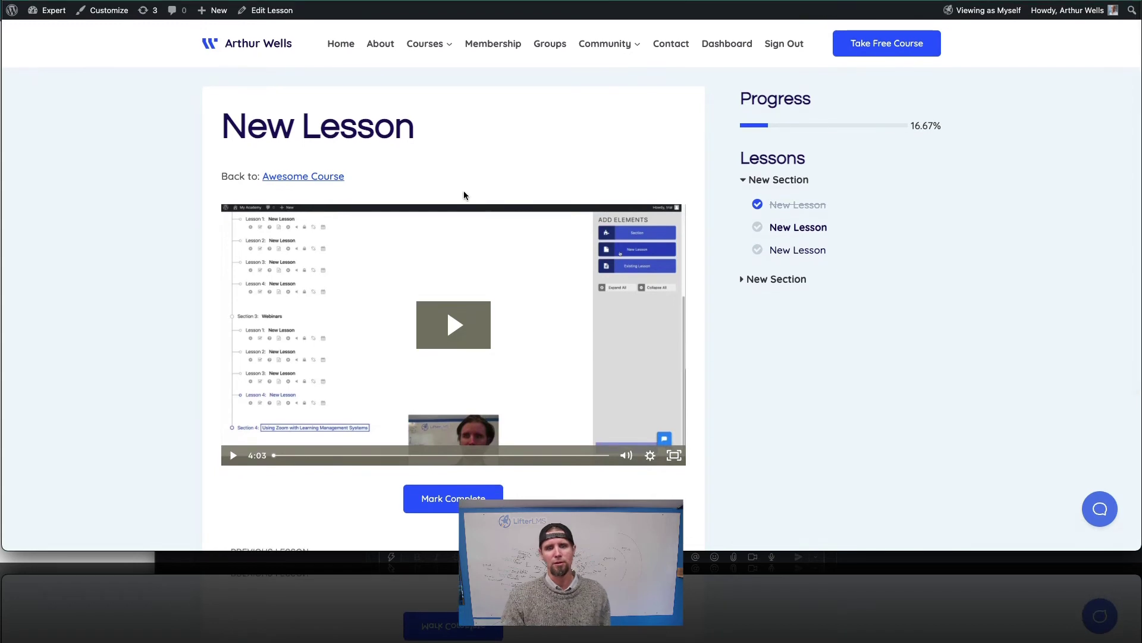
left_click(415, 46)
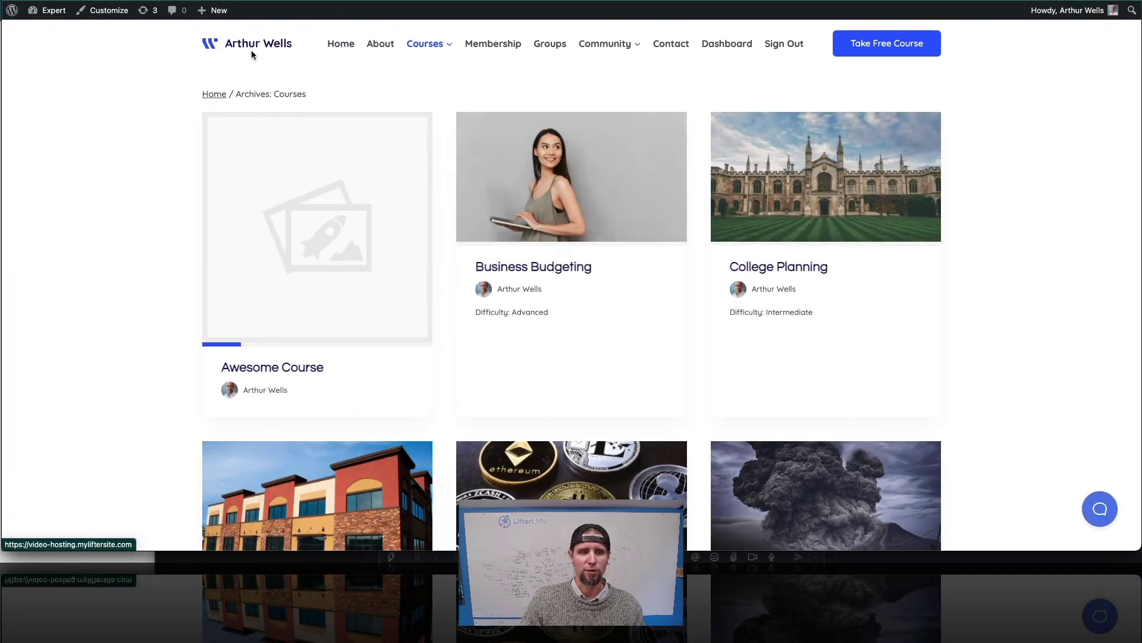
left_click(268, 375)
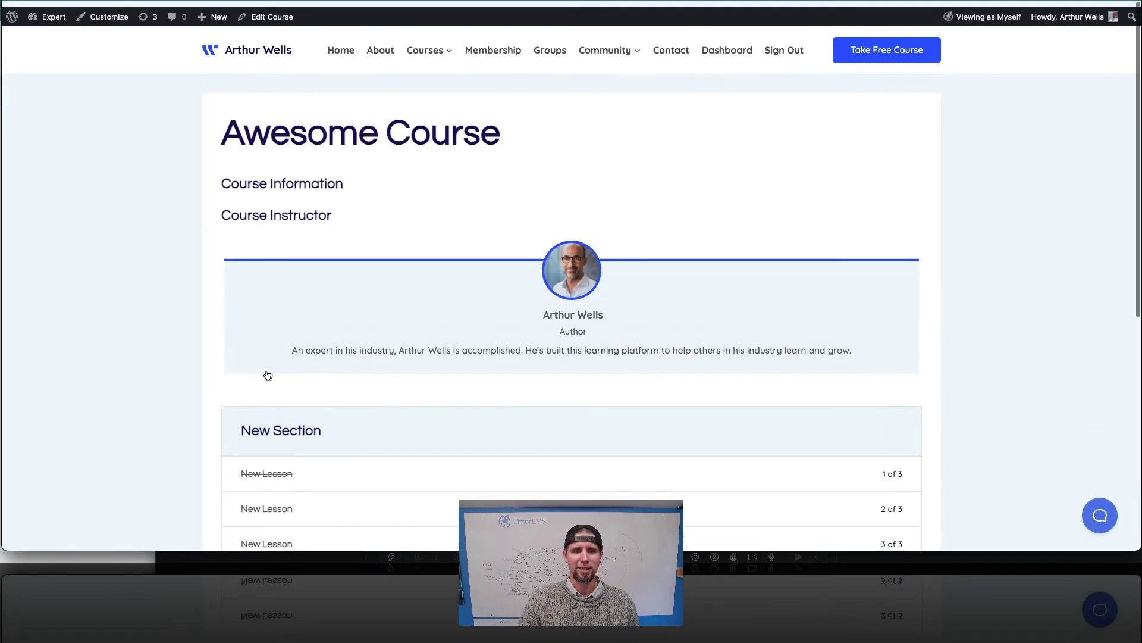
mouse_move(425, 44)
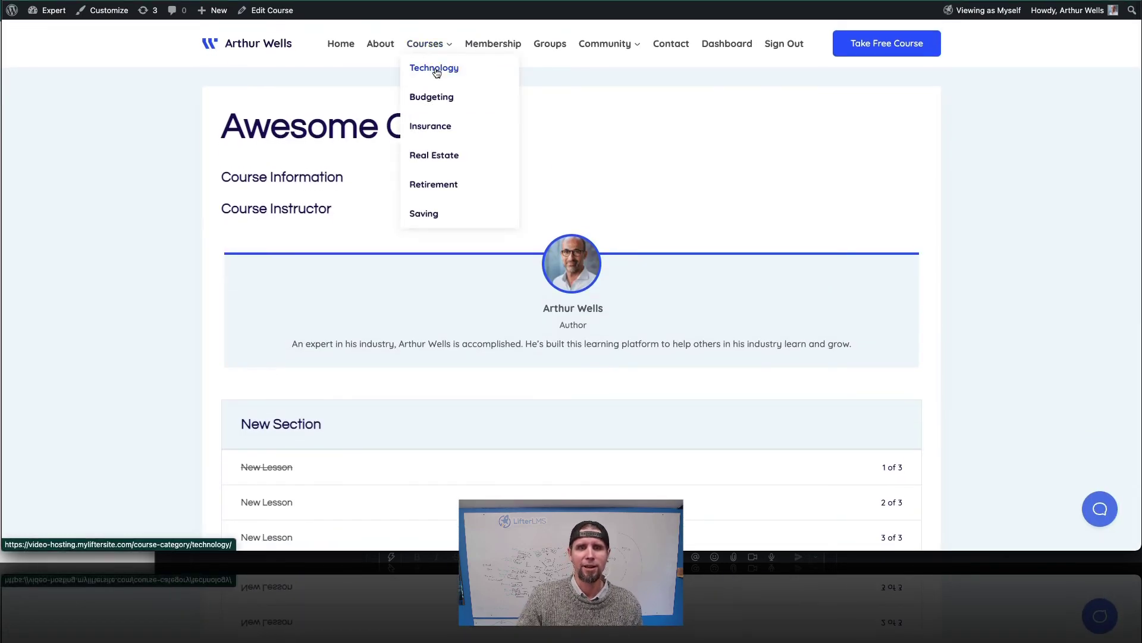
left_click(435, 69)
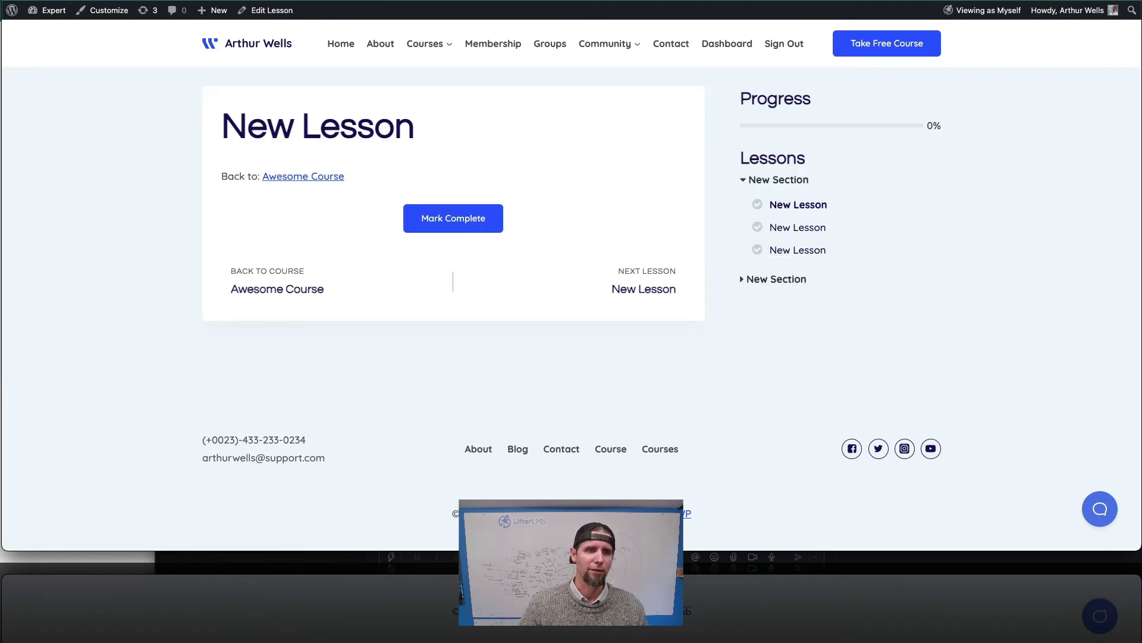
Open the demo site's installed plugins list and search for new plugins with the keyword lifterlms.
mouse_move(48, 10)
left_click(55, 35)
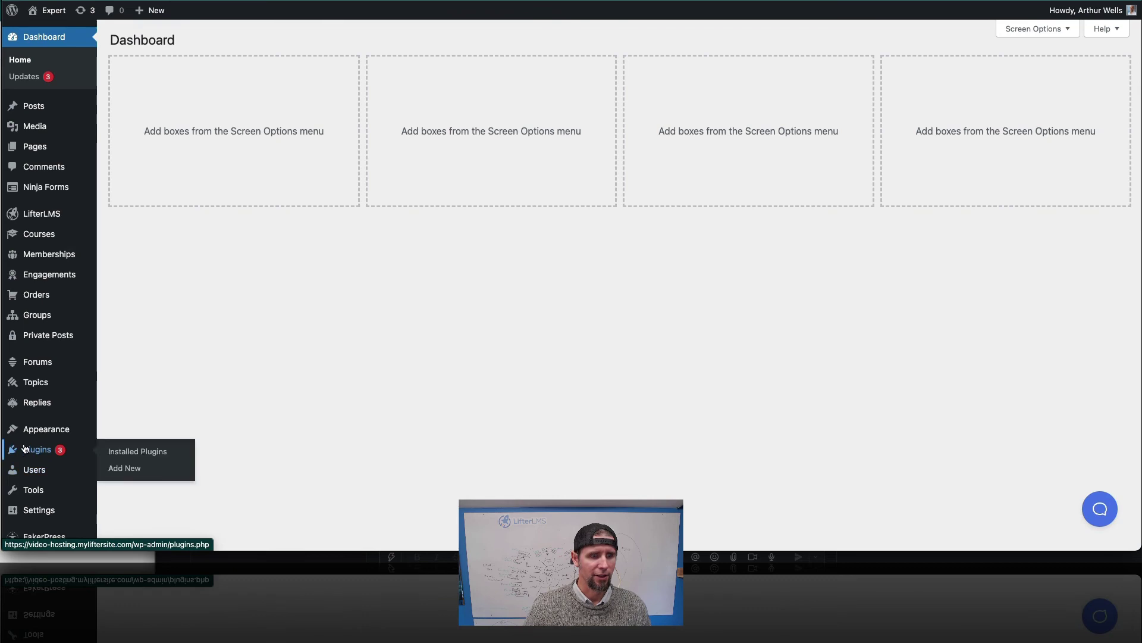
left_click(28, 450)
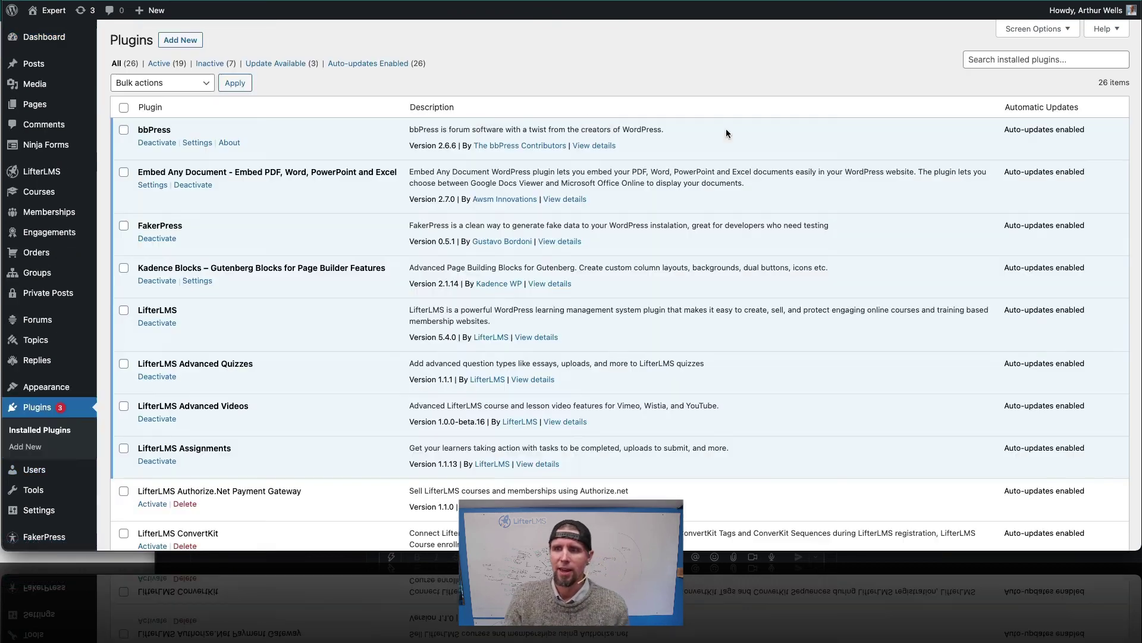
left_click(174, 40)
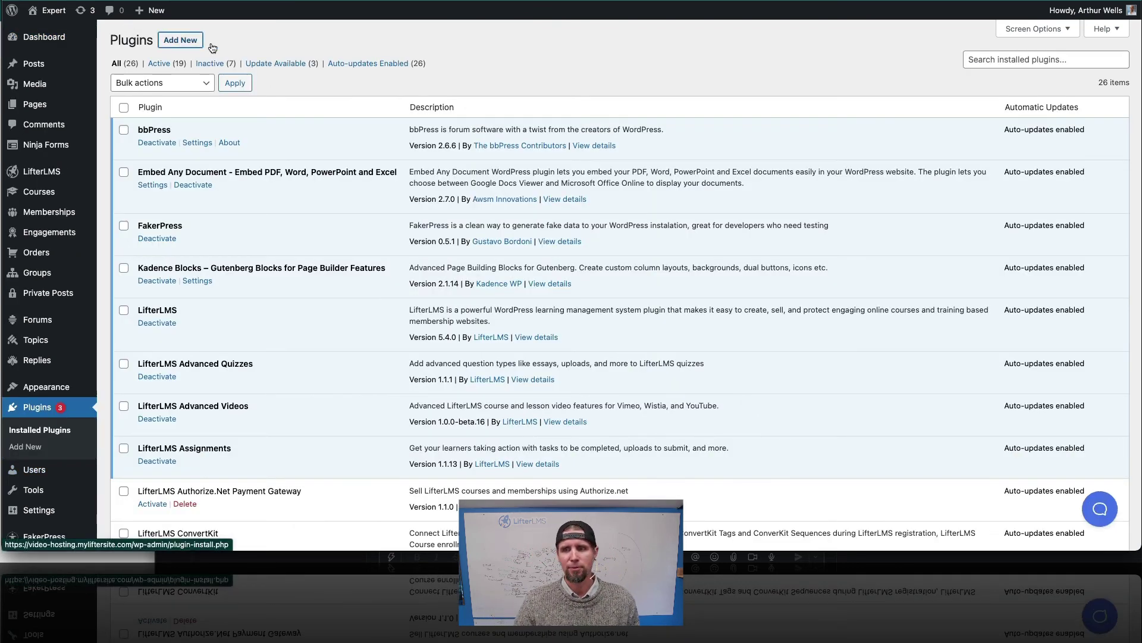
left_click(1012, 72)
type("l")
type("terlms")
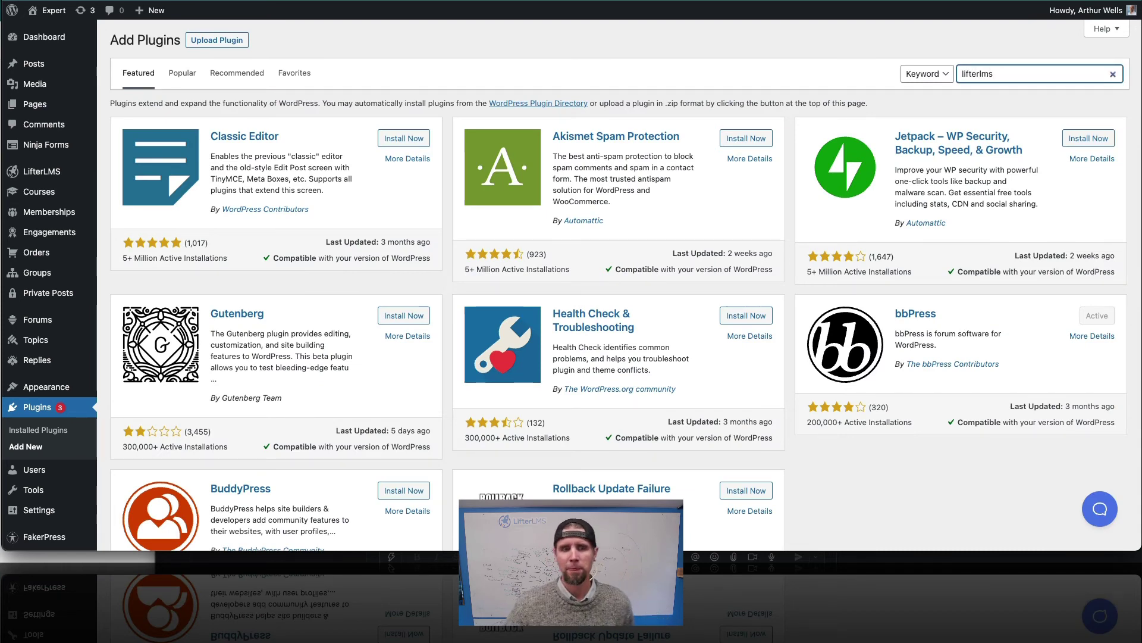